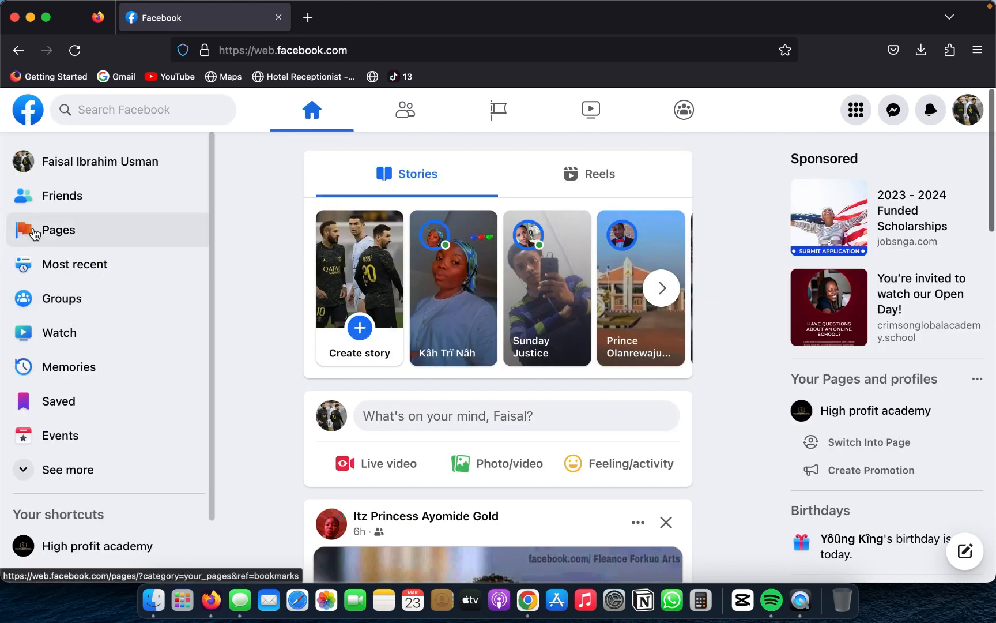
Step: Go to the Pages section and start creating a new Page named Kemi store
left_click(26, 231)
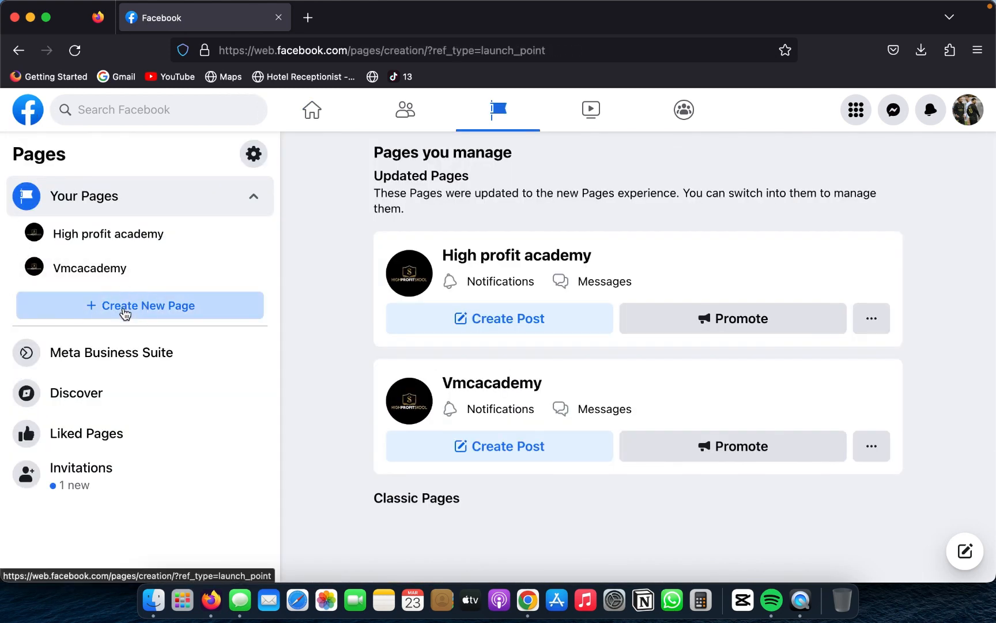
left_click(125, 310)
left_click(132, 264)
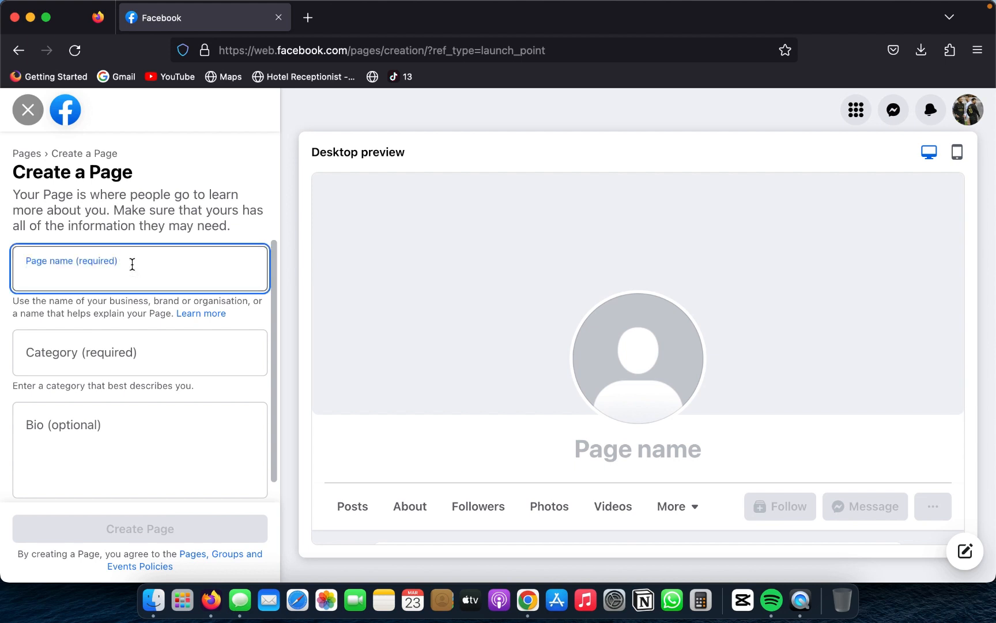
type("ge")
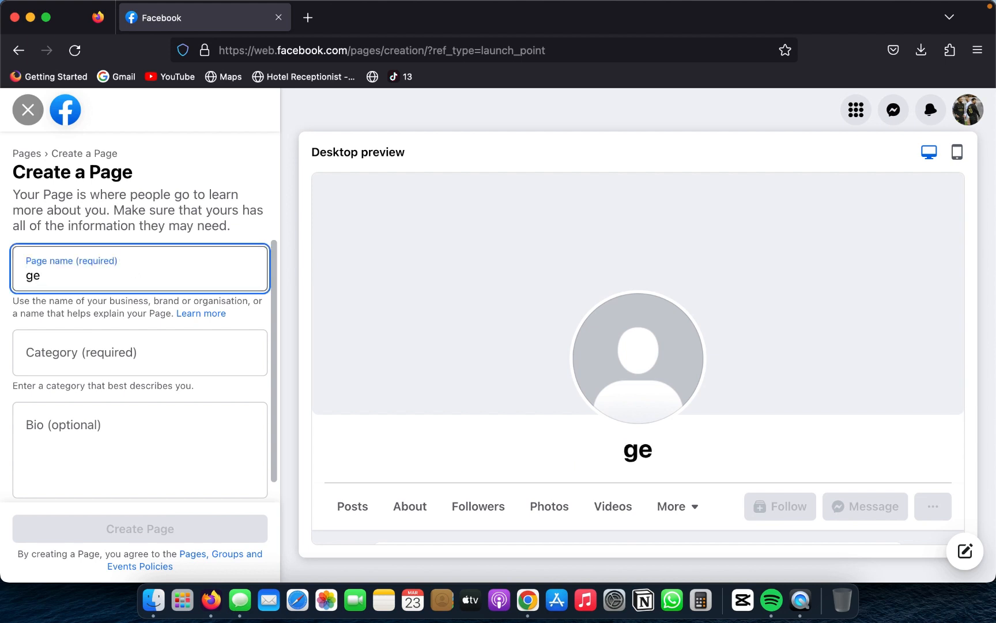
key("BackSpace")
key("BackSpace")
type("kemi store")
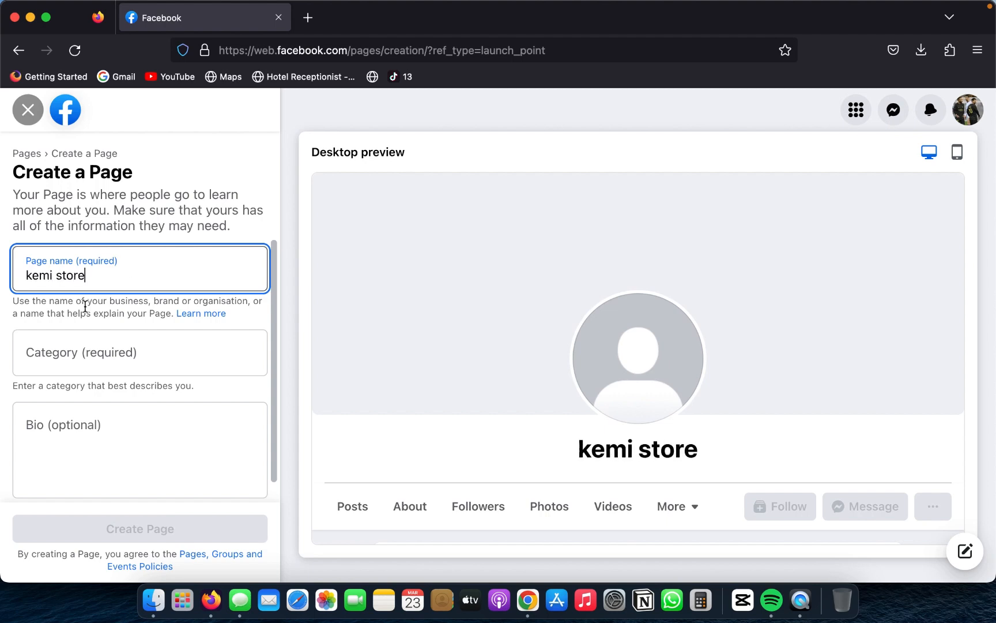
Step: Try to find a Page category by searching for jewelries, and clear the entry
left_click(81, 351)
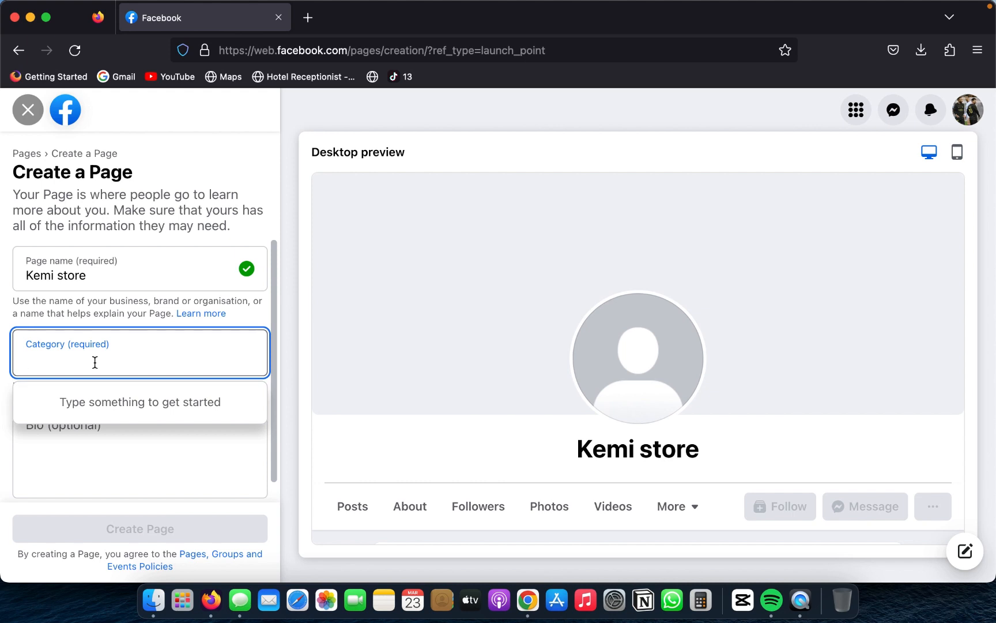
type("jewel")
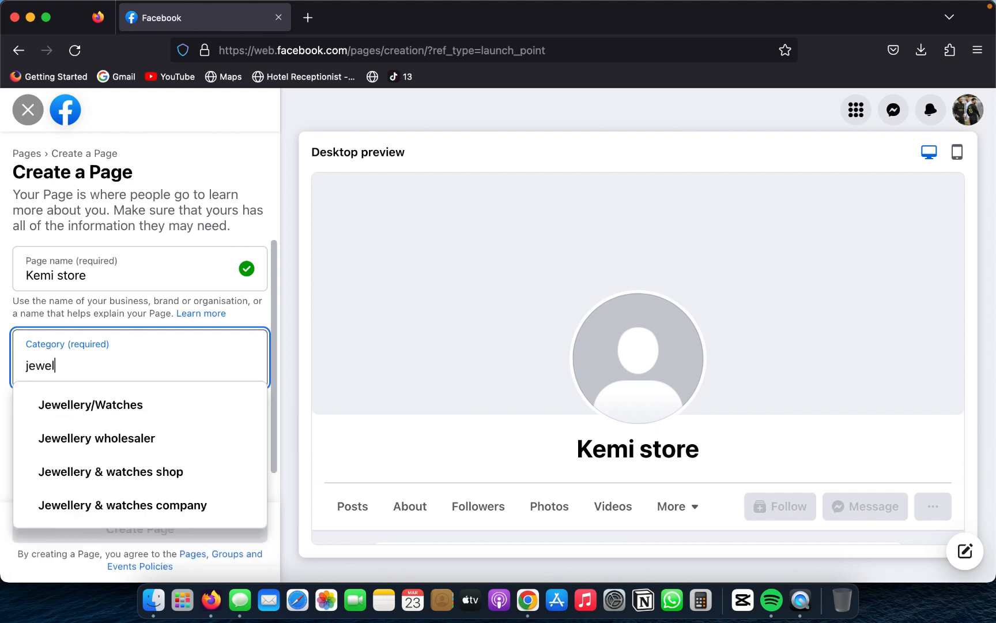
type("ries")
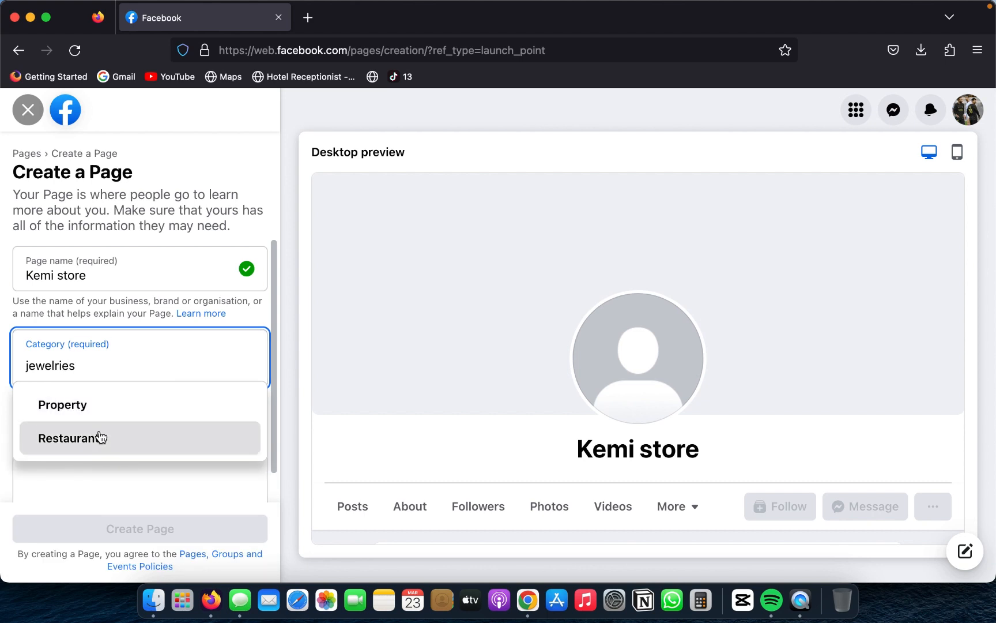
double_click(115, 360)
key("BackSpace")
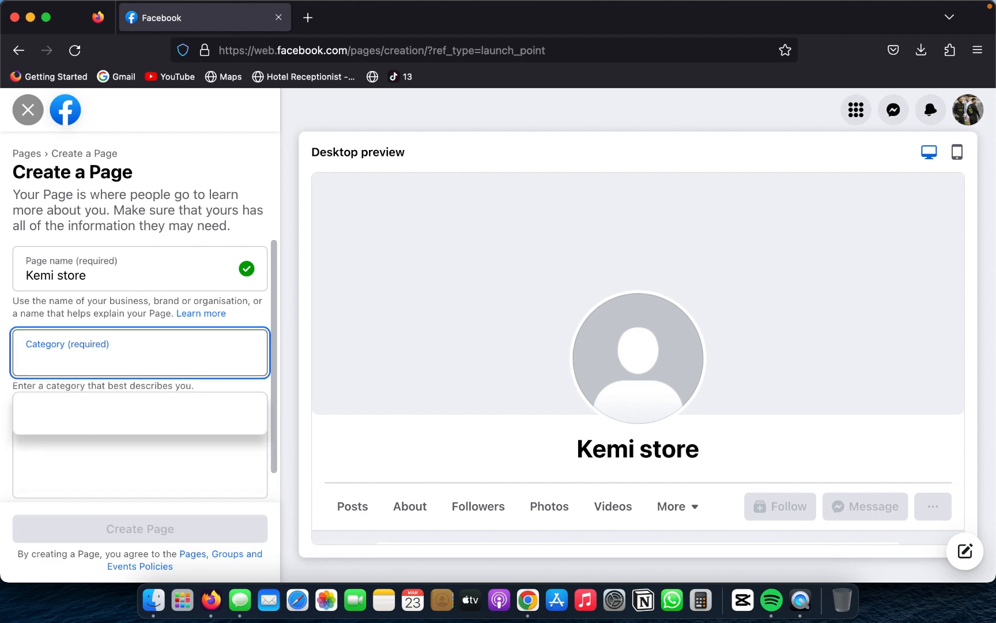
Step: Try to find a product-related category by searching for product
type("pro")
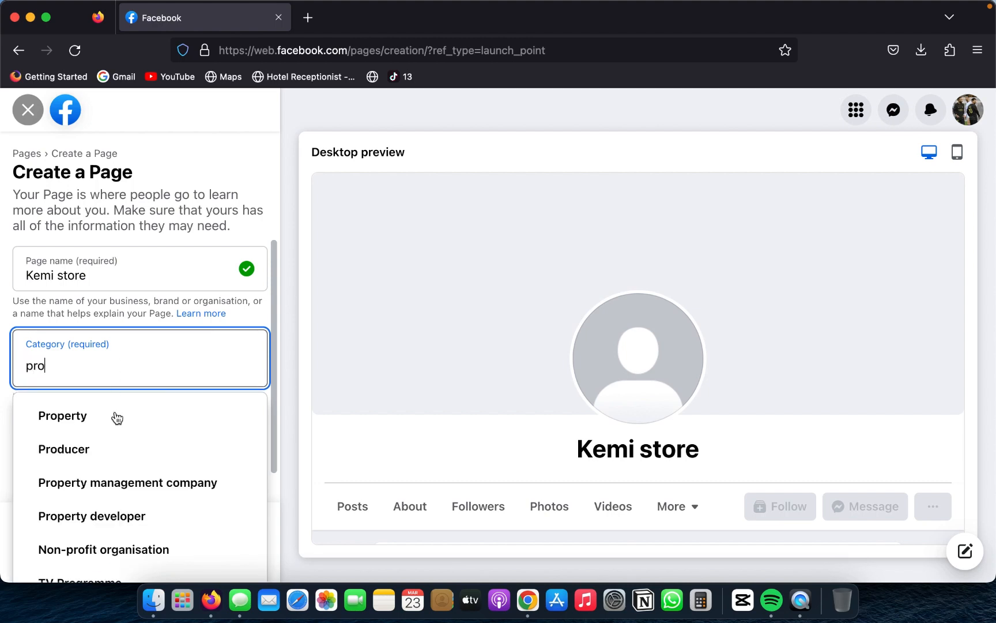
type("ducst")
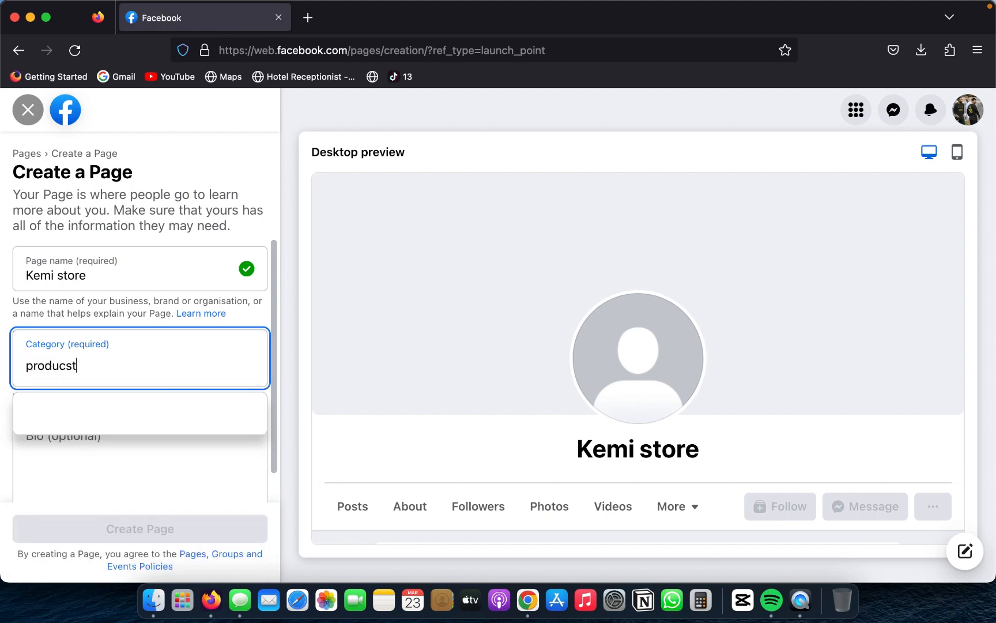
key("BackSpace")
key("BackSpace")
type("t")
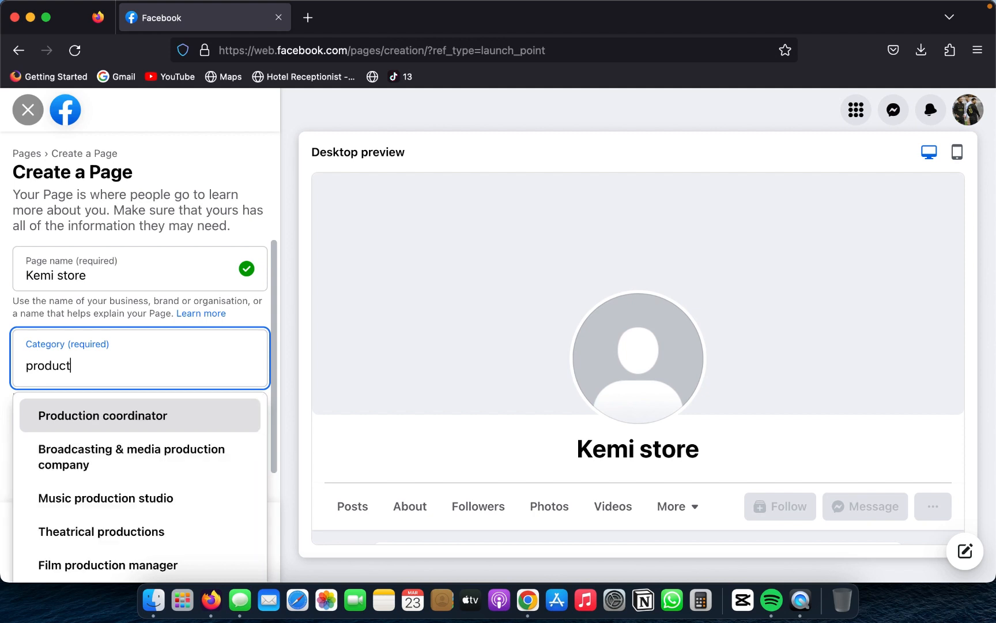
key("BackSpace")
key("BackSpace")
key("BackSpace")
key("BackSpace")
key("BackSpace")
key("BackSpace")
key("BackSpace")
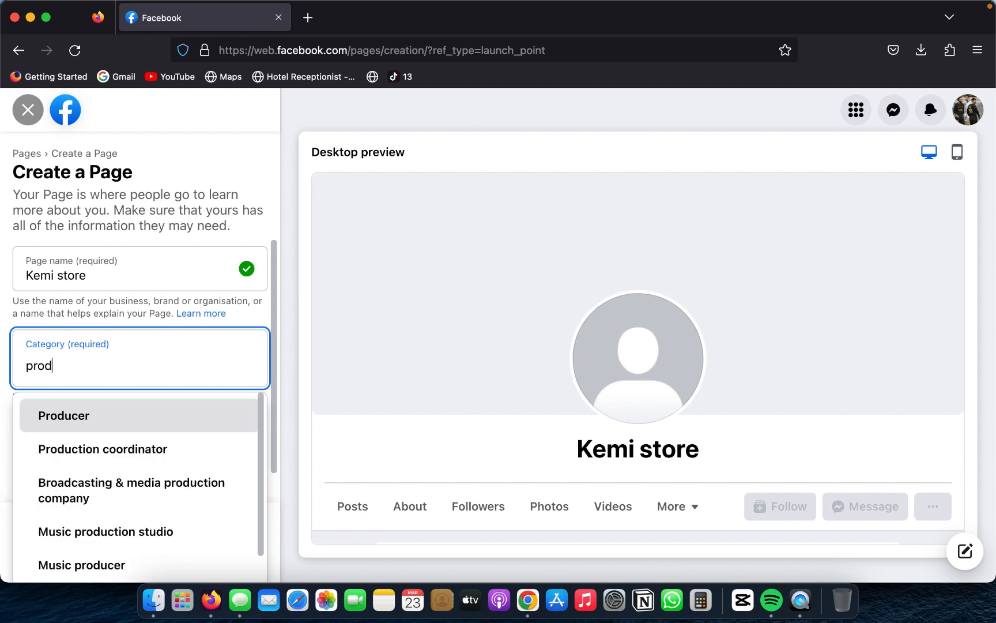
Step: Try searching the categories for ecommer and empty the category entry
type("ecommer")
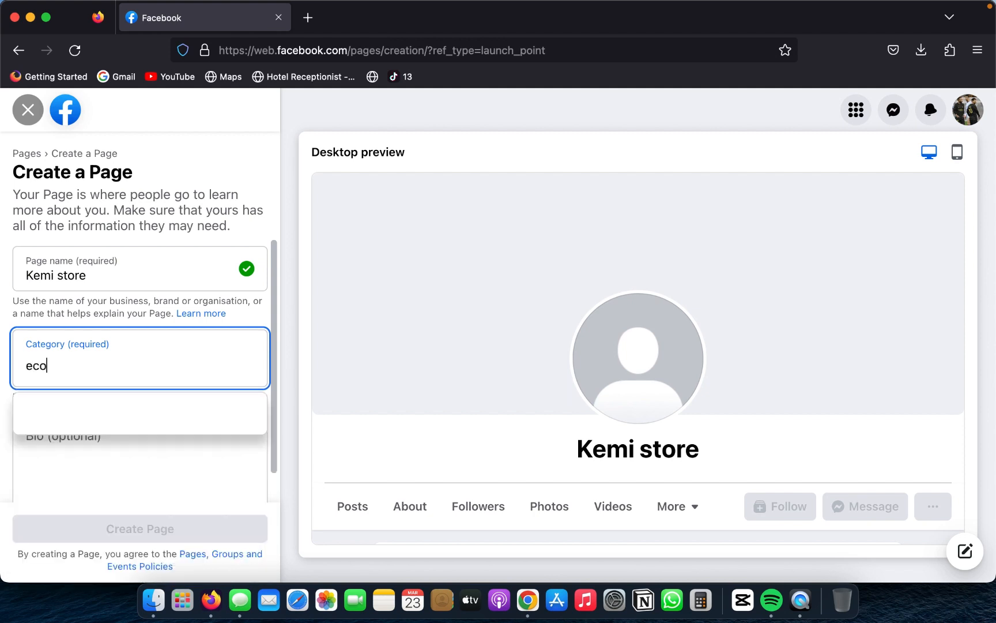
key("BackSpace")
key("BackSpace")
key("BackSpace")
key("BackSpace")
key("BackSpace")
key("BackSpace")
key("BackSpace")
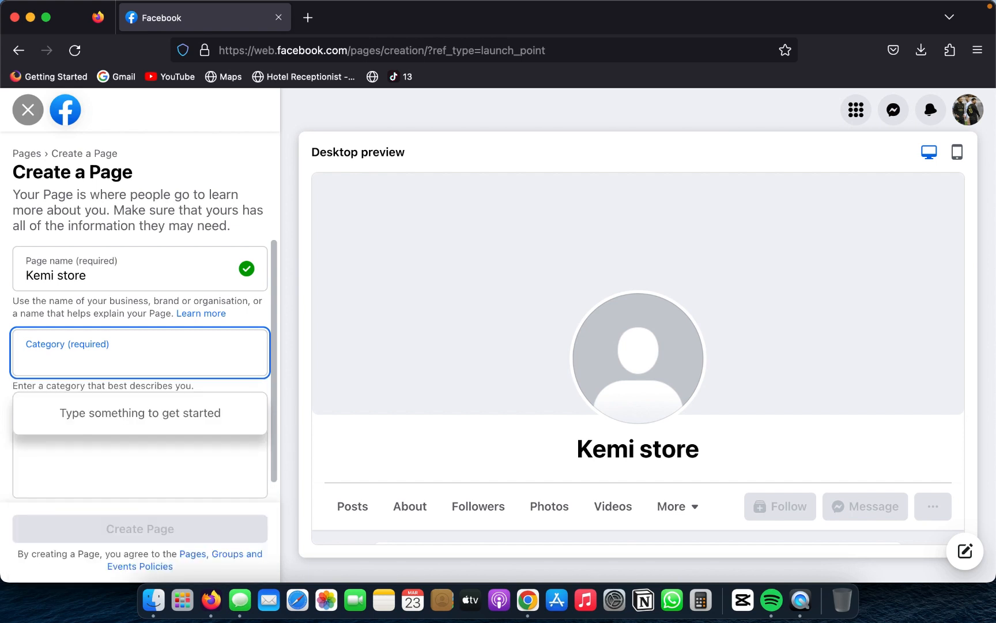
Step: Set the Page category to Clothing shop and try to create the Page without a bio
type("s")
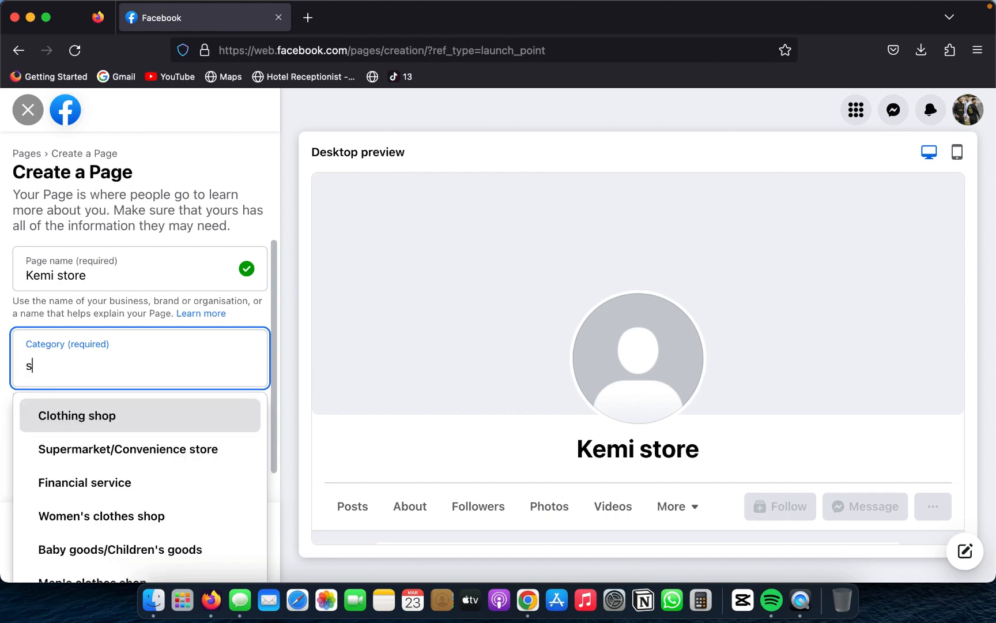
left_click(120, 418)
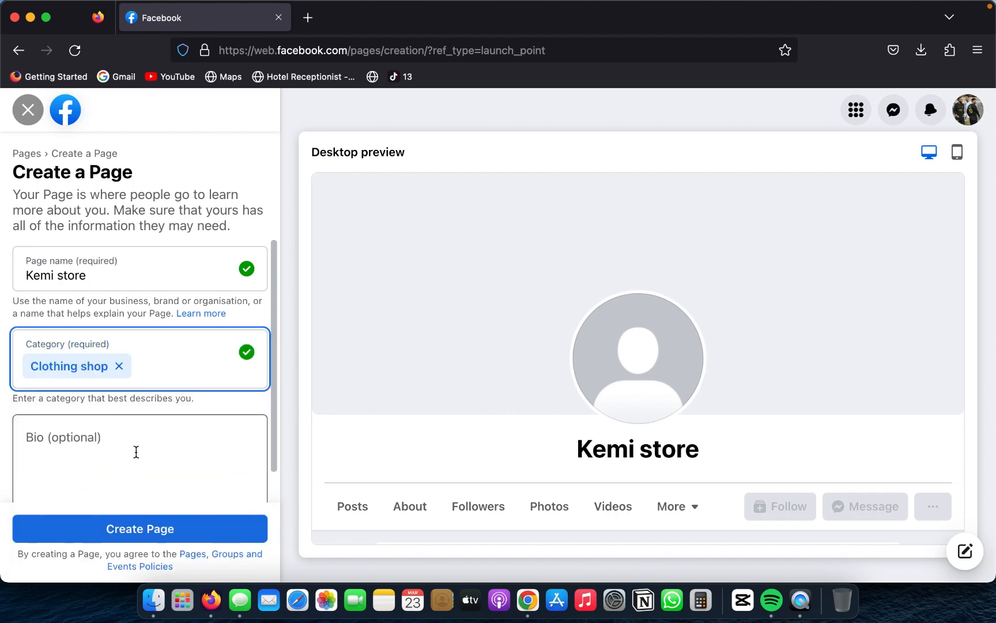
scroll(150, 462, "down", 1)
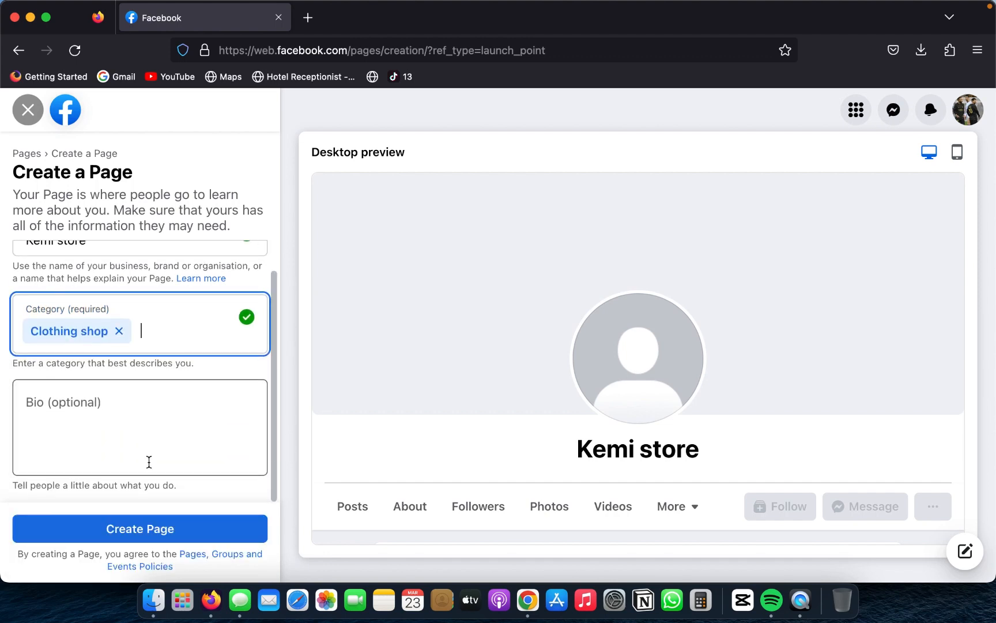
left_click(207, 536)
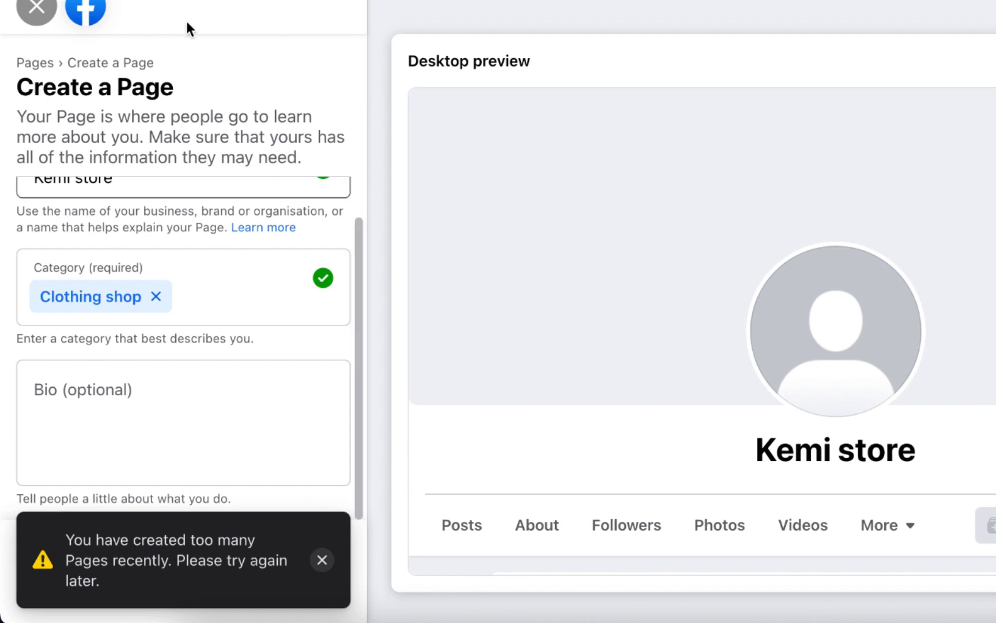
Step: Leave the Page creation form, discarding the unsaved Kemi store details
left_click(30, 7)
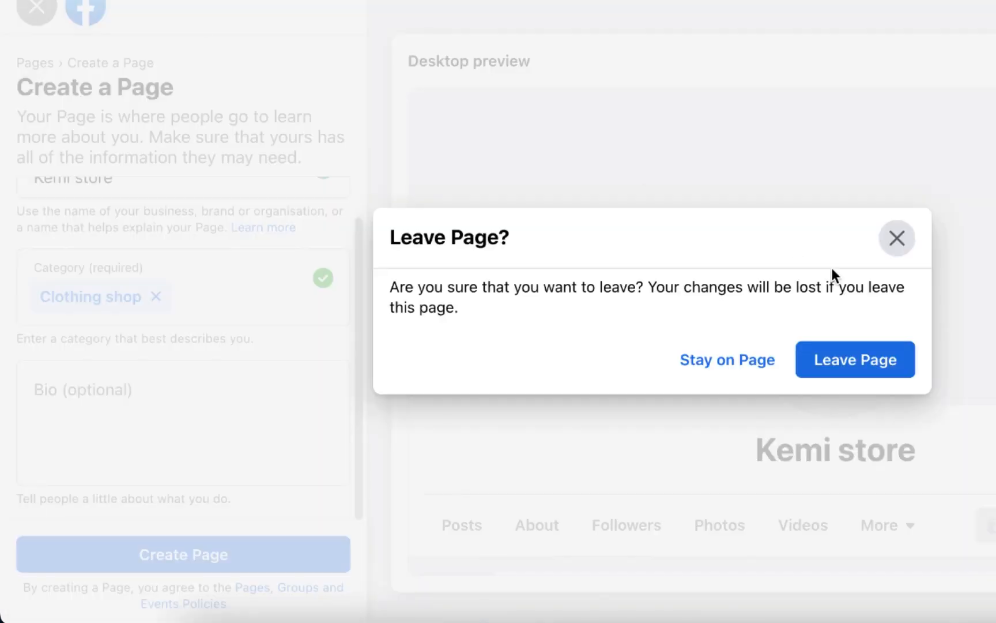
left_click(898, 238)
left_click(37, 8)
left_click(890, 350)
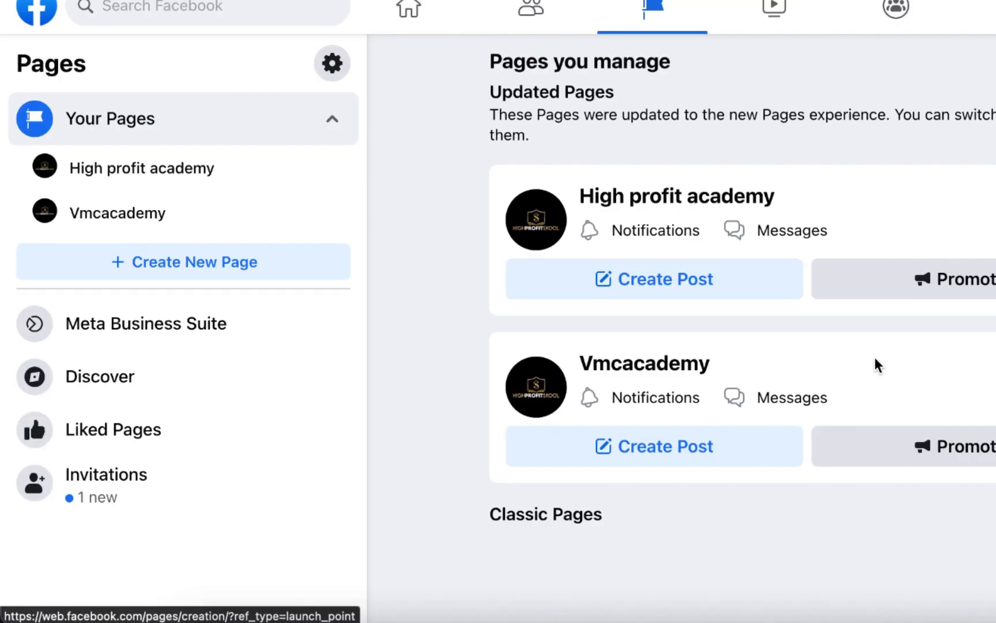
Step: Open the existing High profit academy Page and look through it
left_click(633, 195)
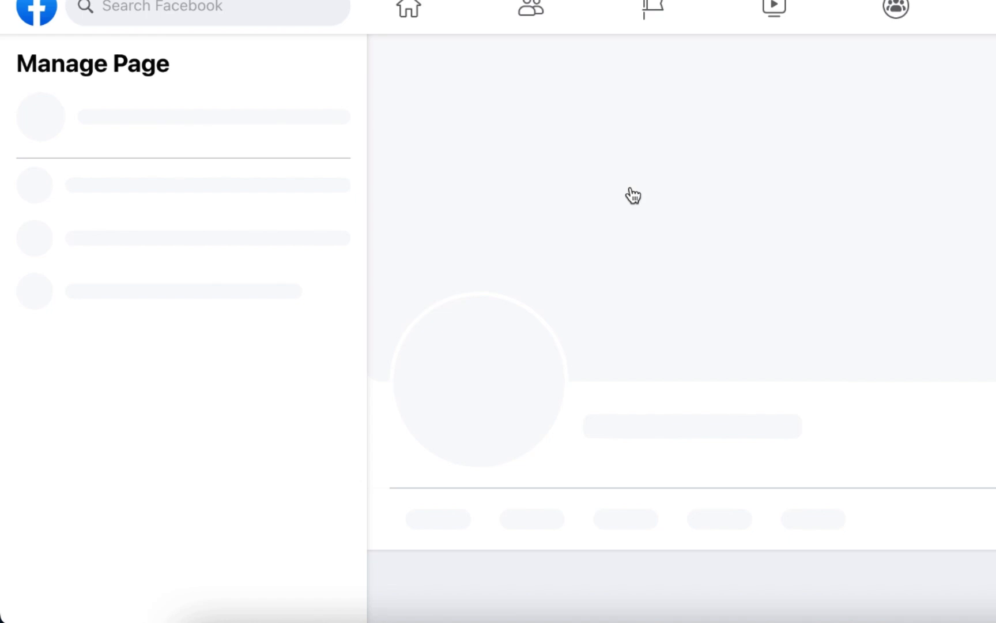
scroll(818, 290, "down", 6)
scroll(818, 290, "up", 7)
scroll(817, 289, "down", 2)
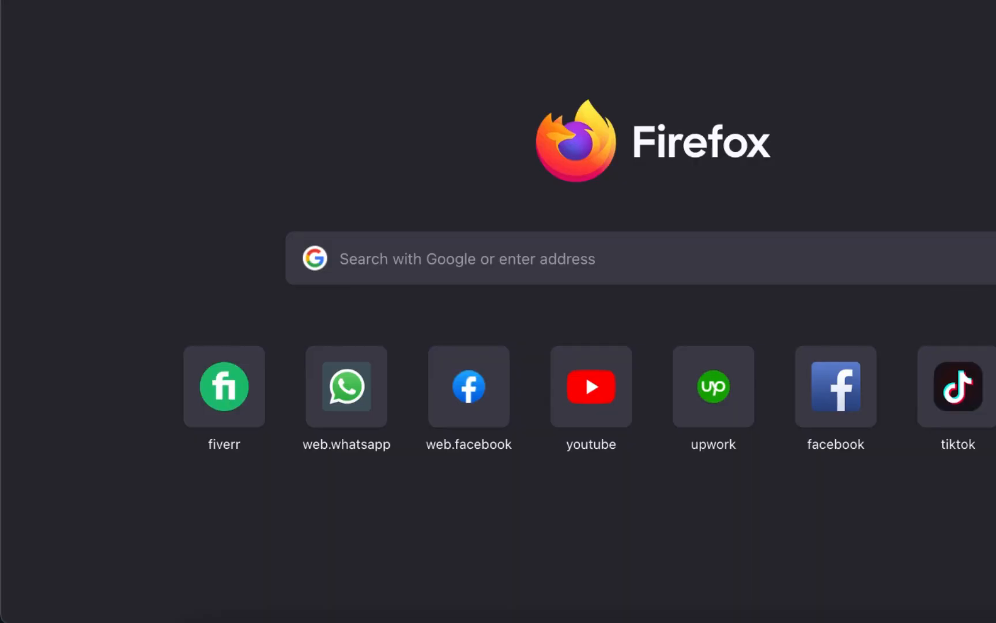
Step: Go to business.facebook.com in a new Firefox tab
type("business")
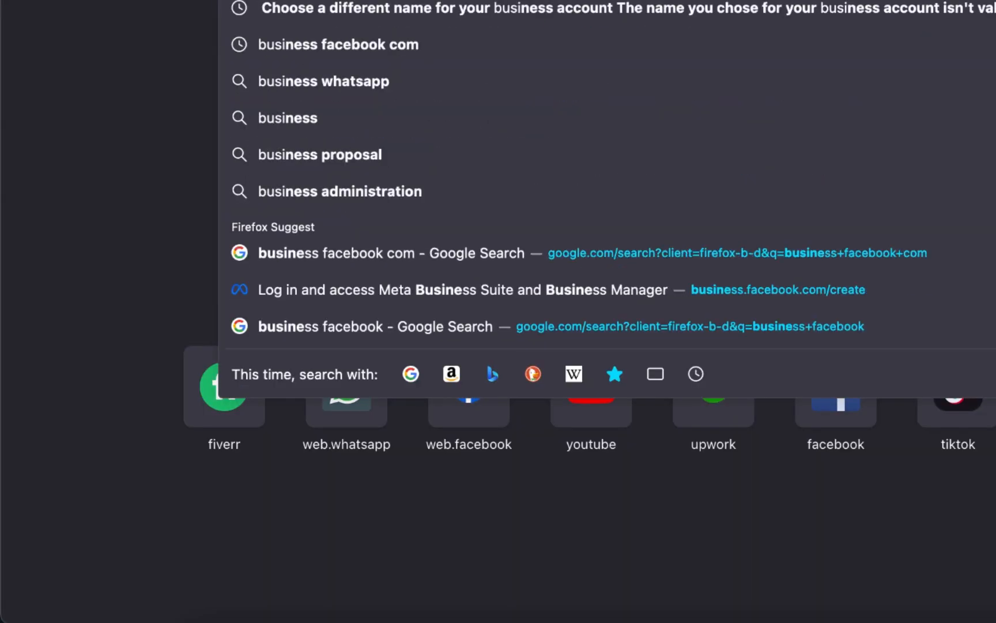
type(".facr")
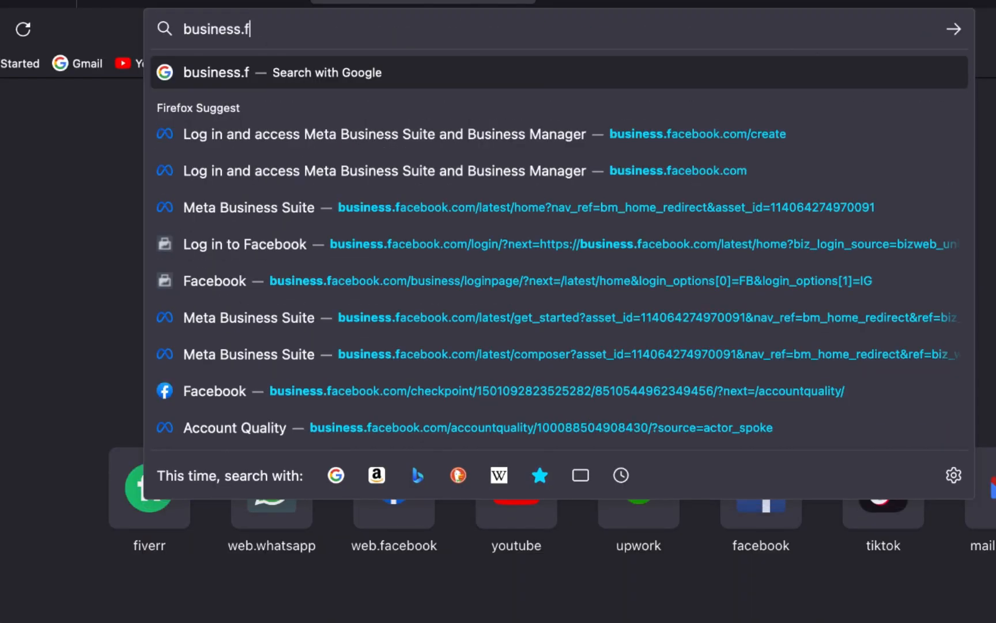
key("BackSpace")
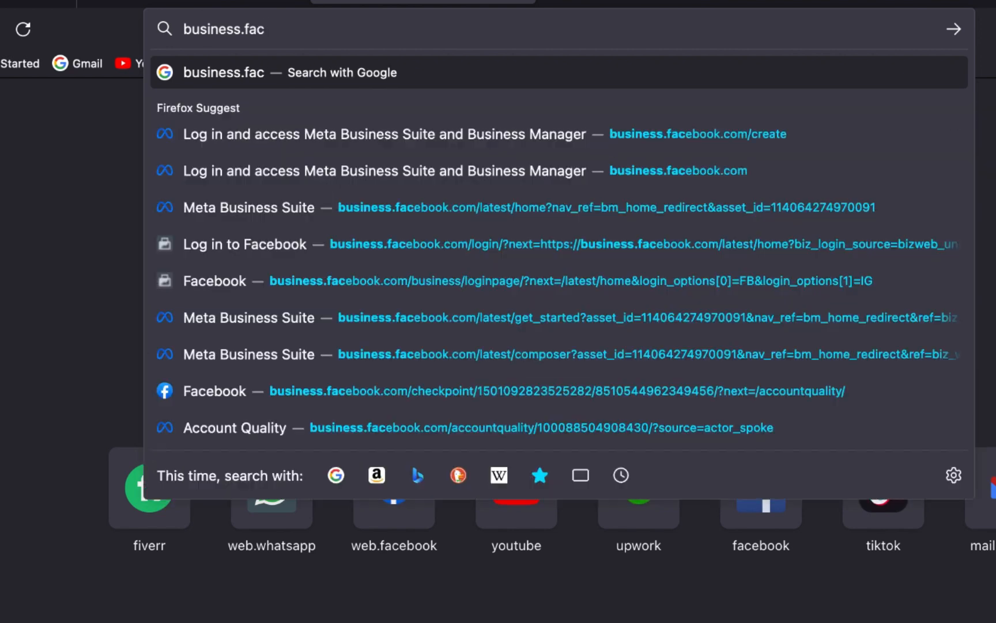
type("eboo")
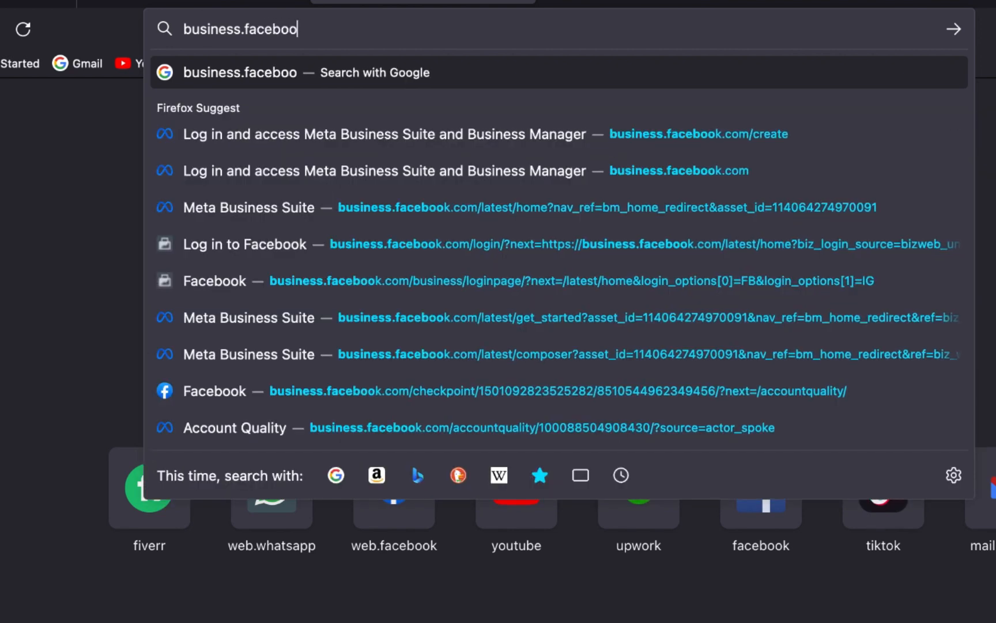
type("k.cpm")
key("BackSpace")
key("BackSpace")
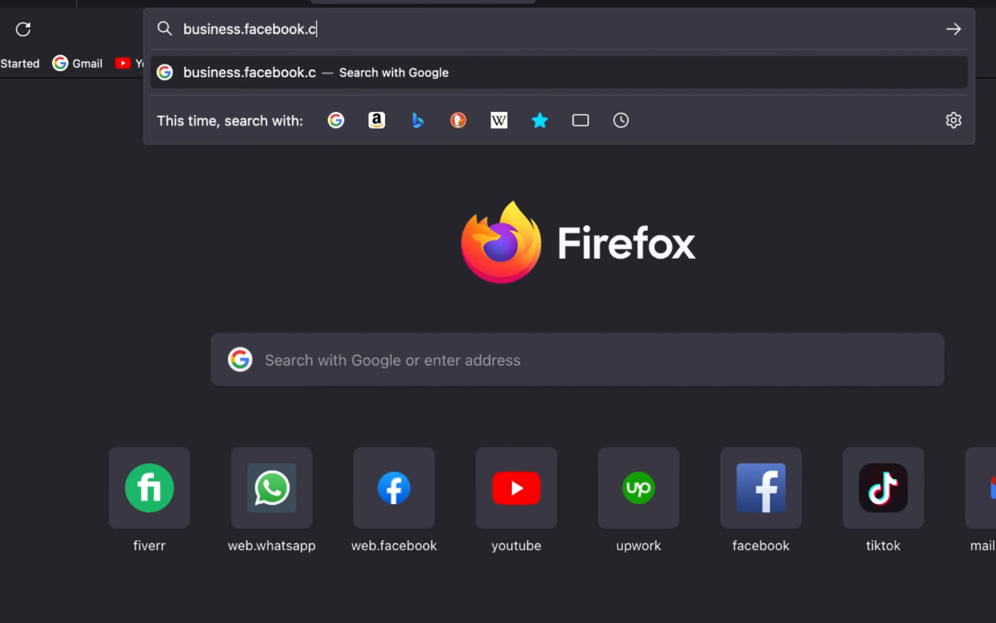
type("om")
key("Return")
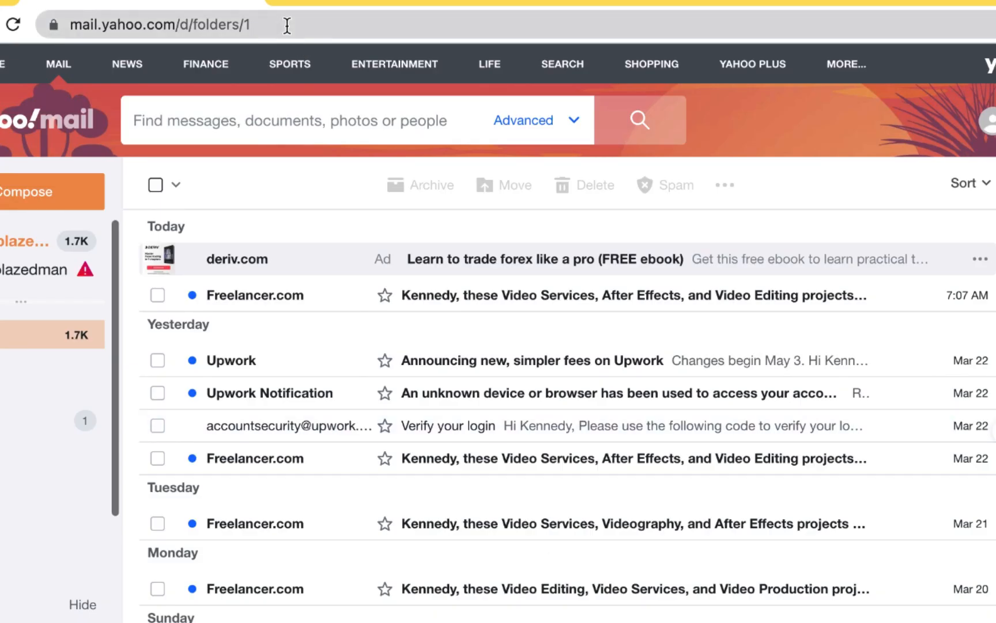
Step: Switch to Chrome and load business.facebook.com in place of the Yahoo mailbox
left_click(287, 25)
type("busine")
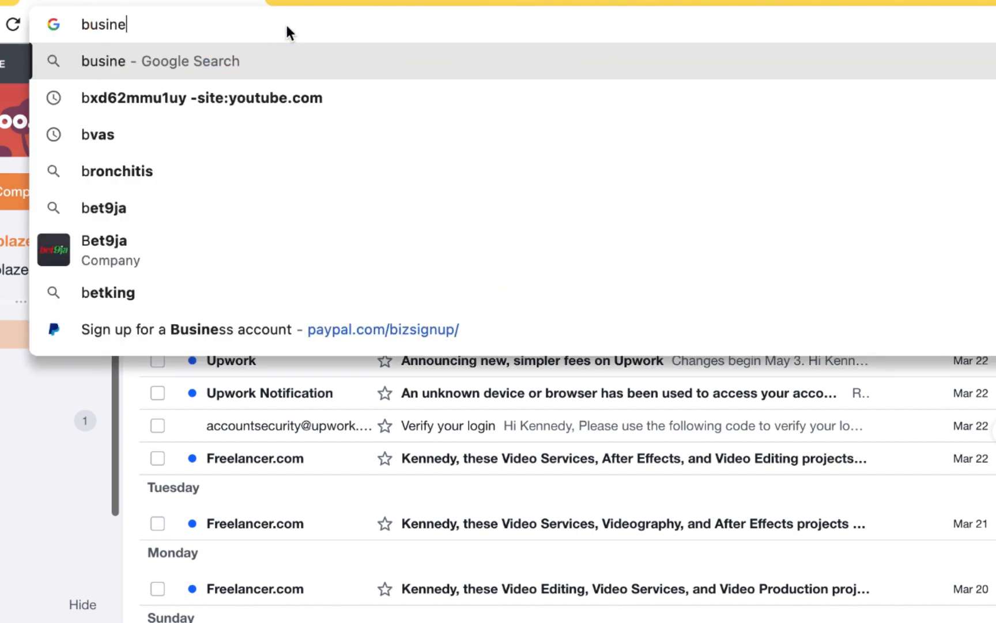
type("ss.f")
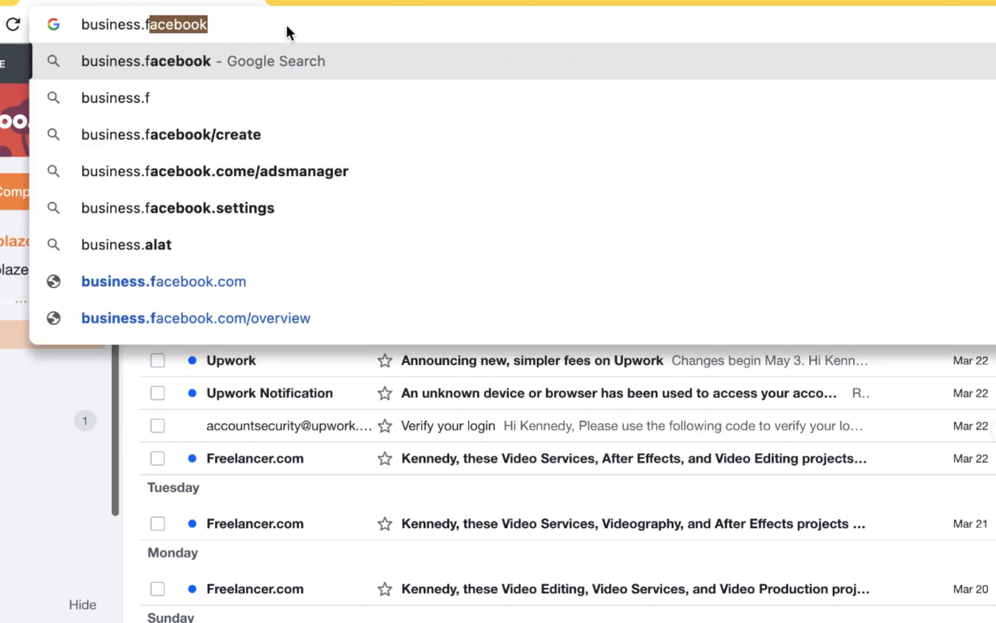
type("aceb")
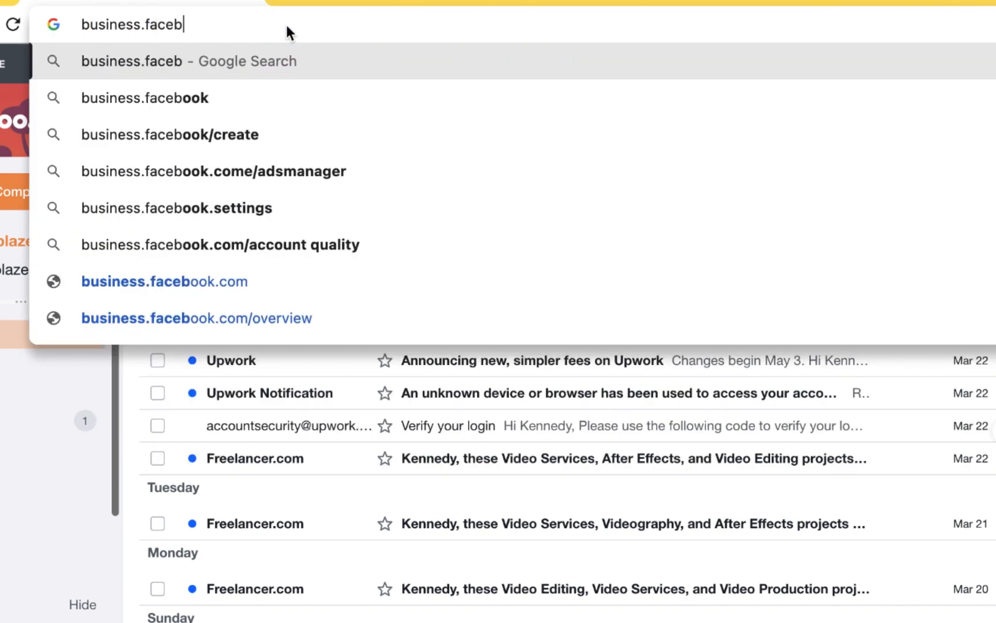
type("ook.com")
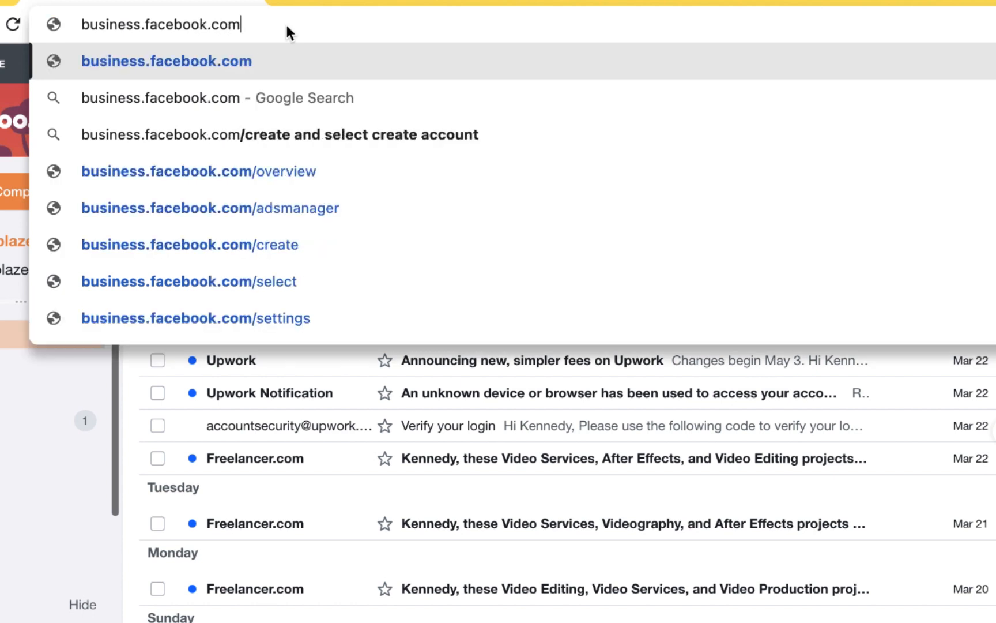
key("Return")
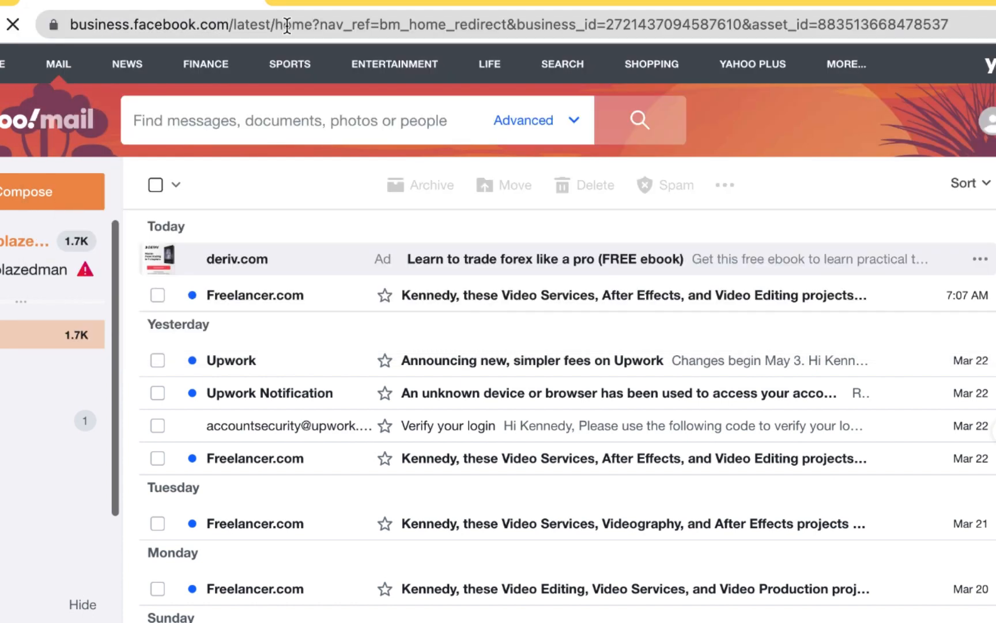
left_click(287, 26)
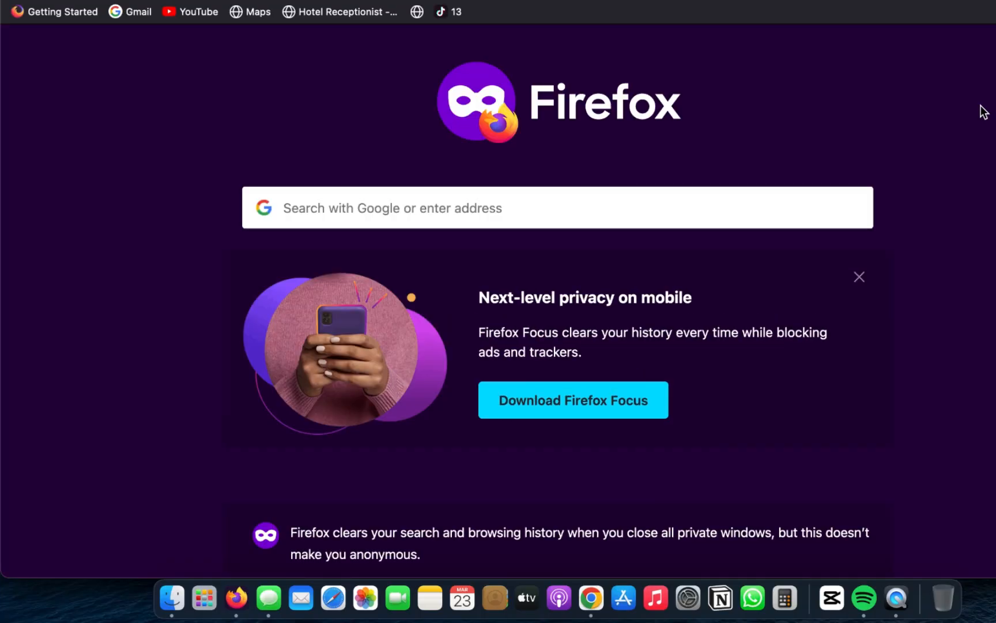
Step: Load business.facebook.com in the Firefox private window and choose to create an account
type("business")
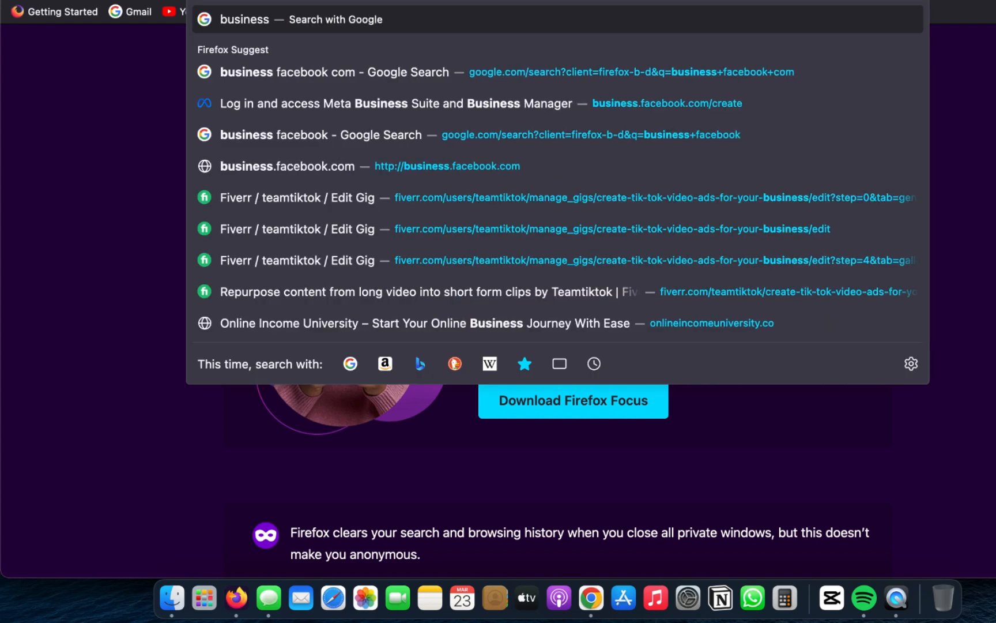
type(".face")
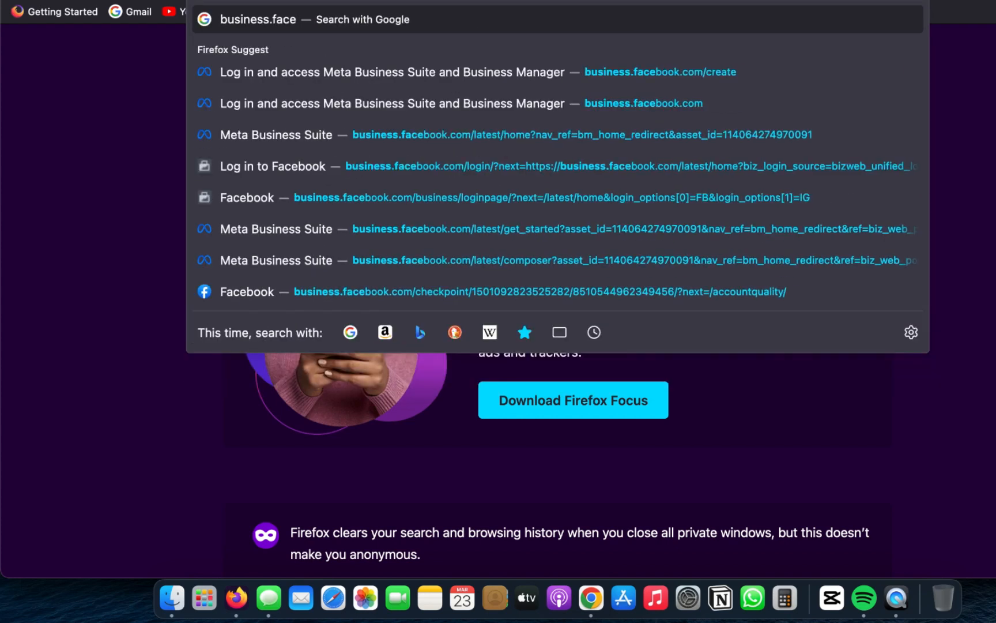
type("book.b")
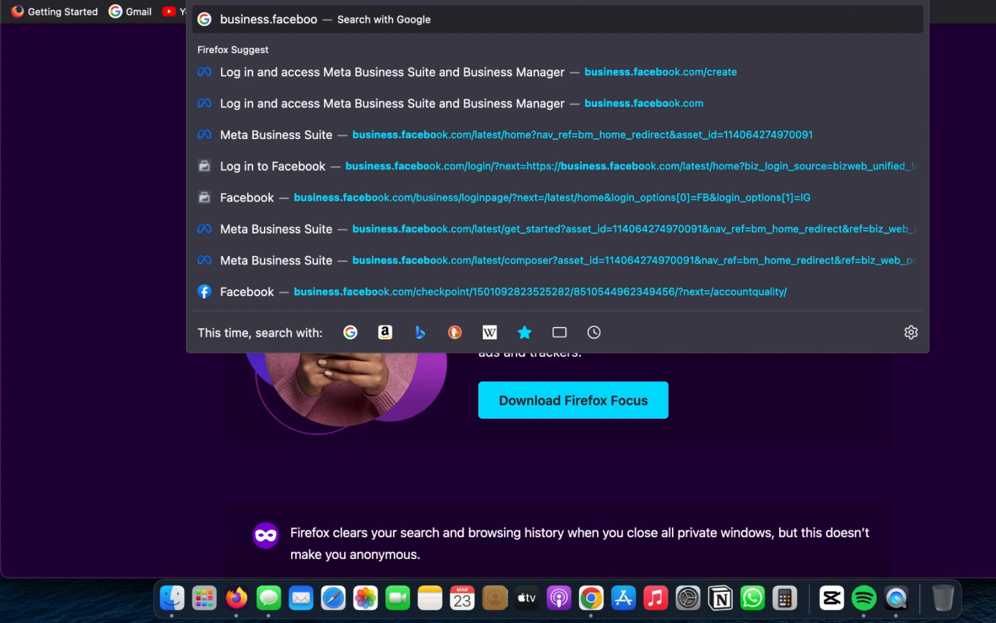
key("BackSpace")
type("co")
key("Return")
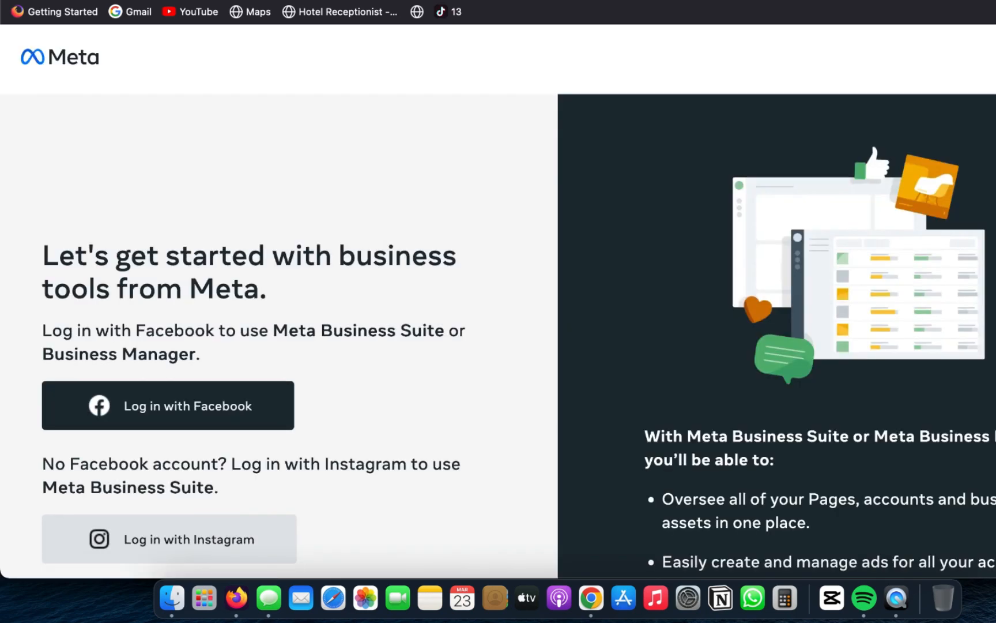
scroll(978, 318, "down", 10)
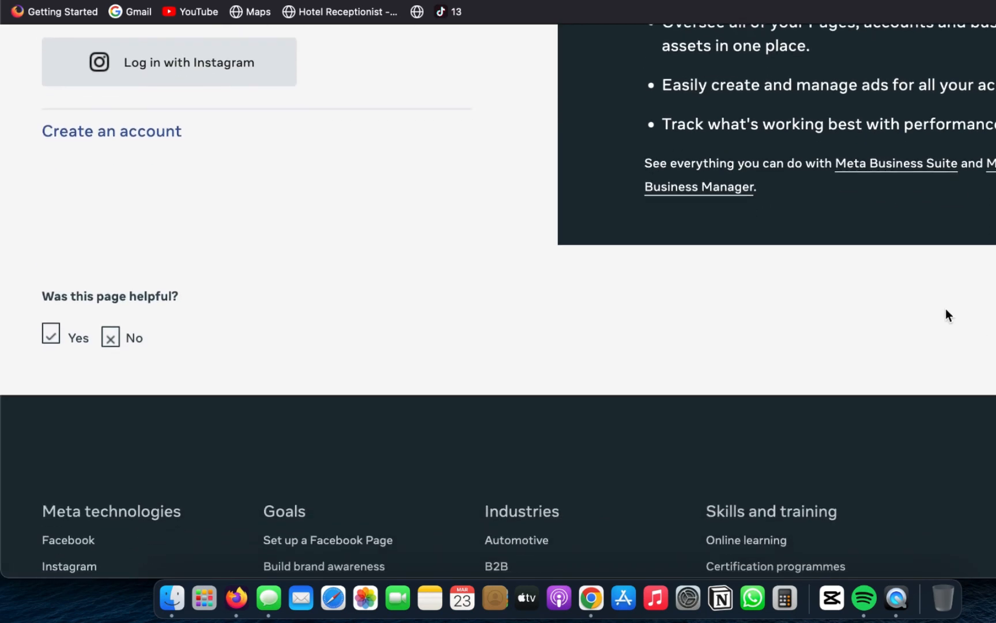
left_click(168, 139)
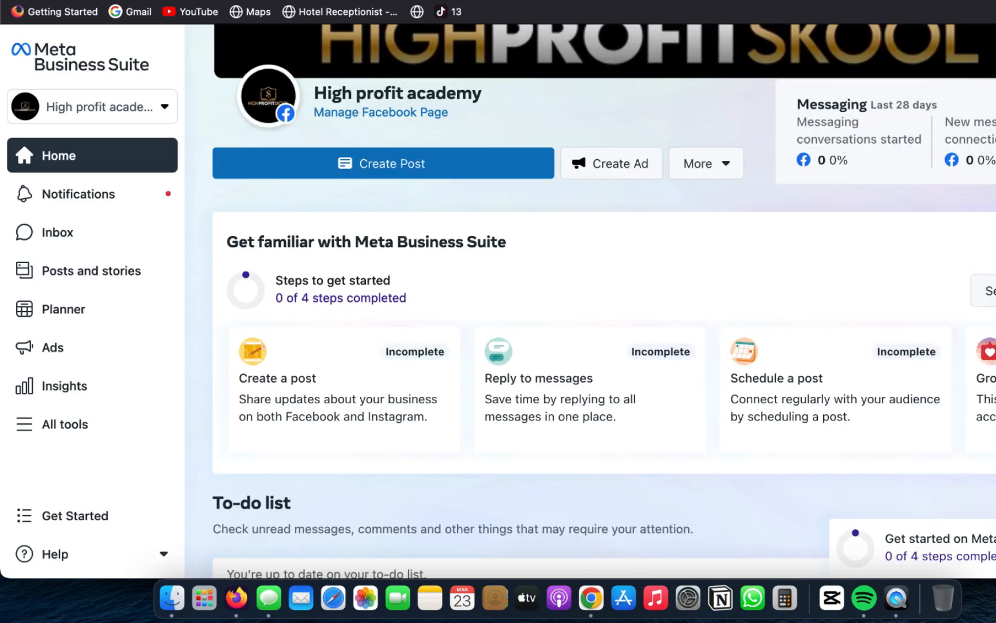
Step: Go to business.facebook.com/create and open the form for creating a business account in Business Manager
key("super+l")
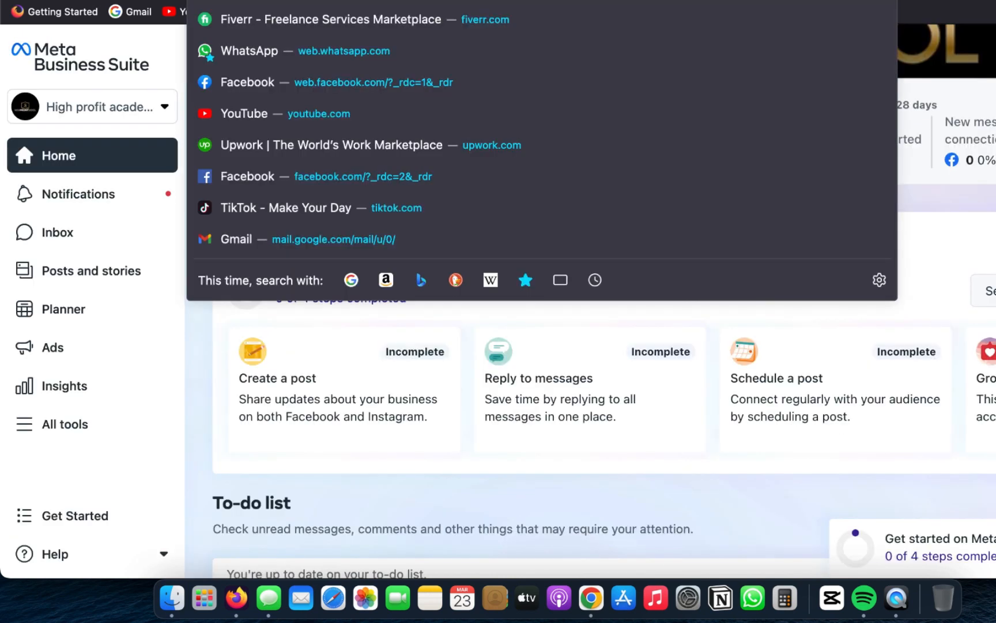
type("busine")
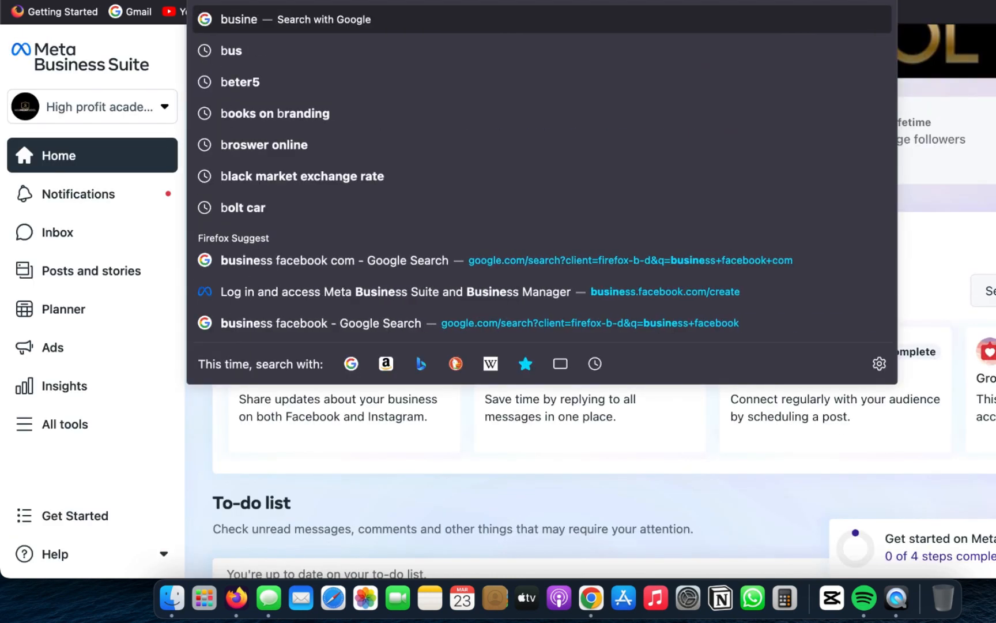
type("ss.f")
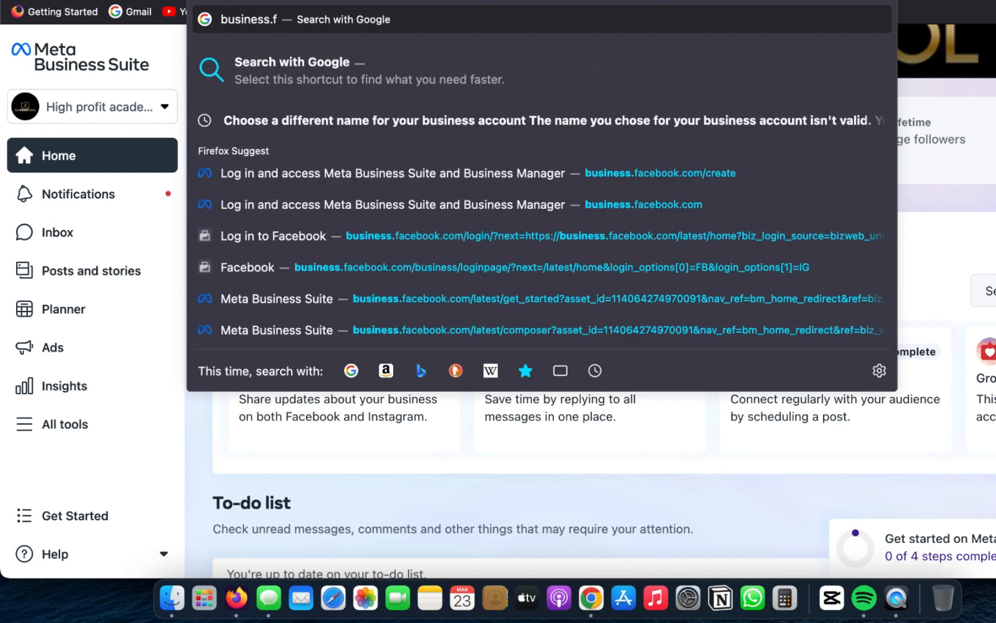
type("acebook")
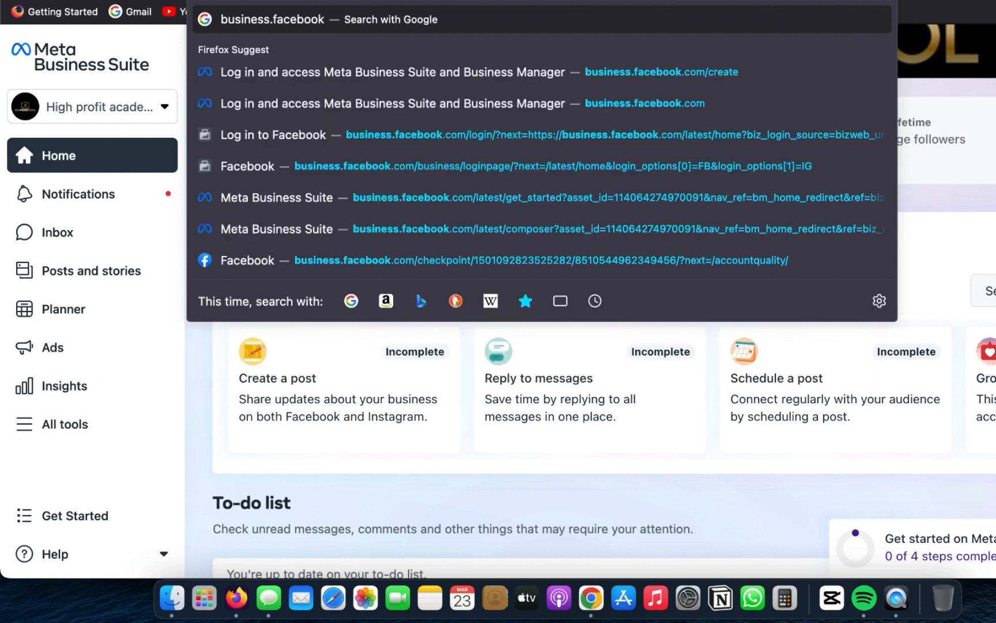
type(".com")
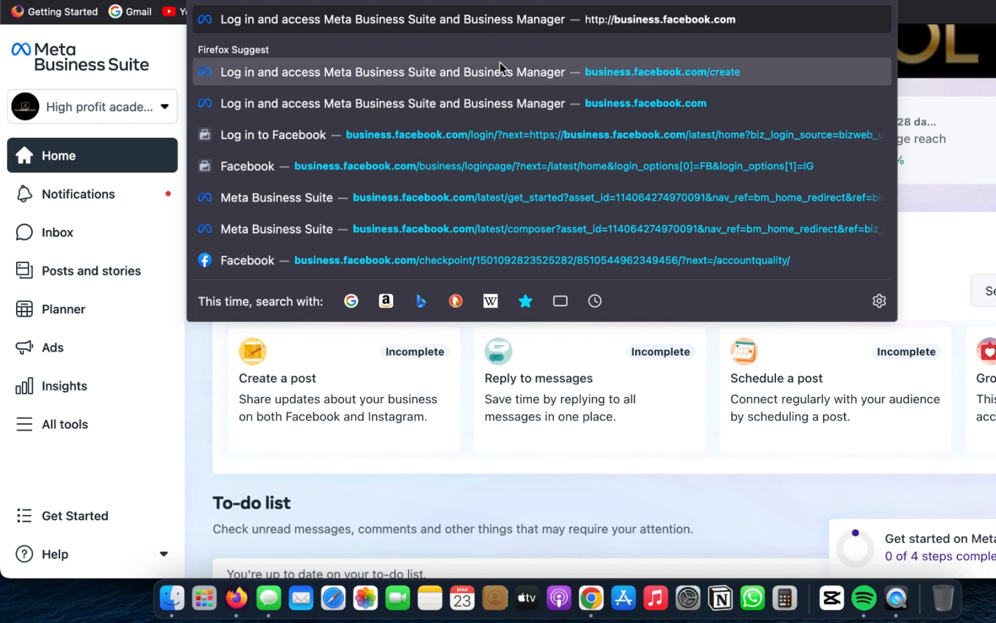
left_click(500, 64)
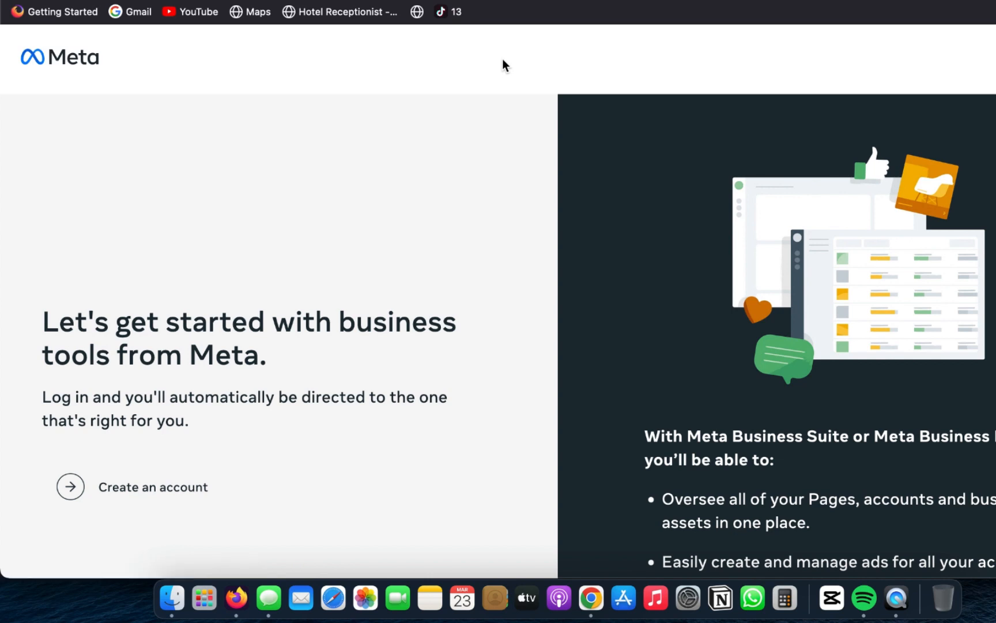
left_click(143, 488)
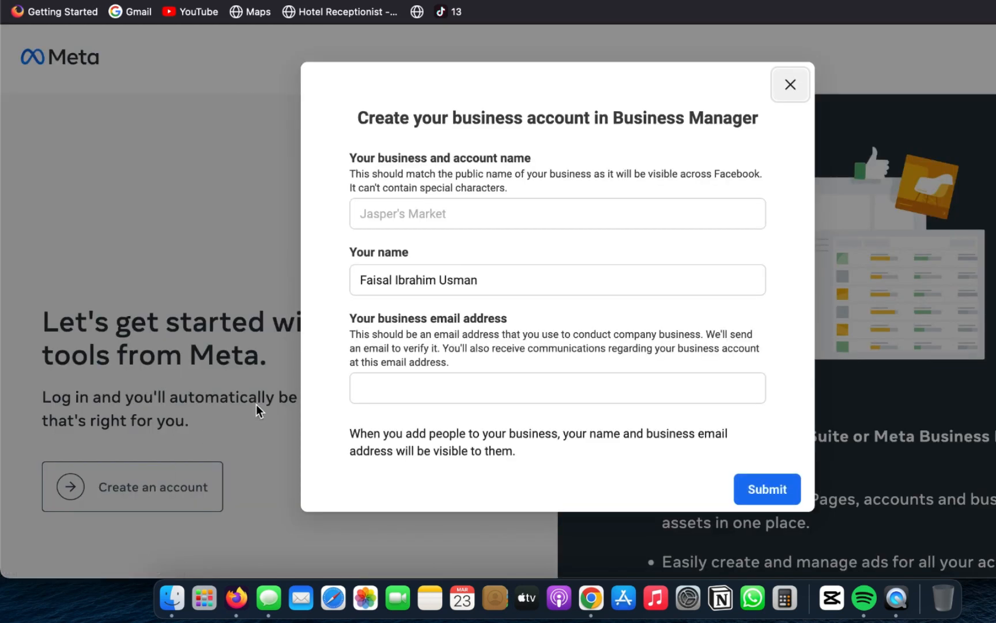
Step: Enter the business and account name in the business account form
left_click(470, 211)
left_click(470, 213)
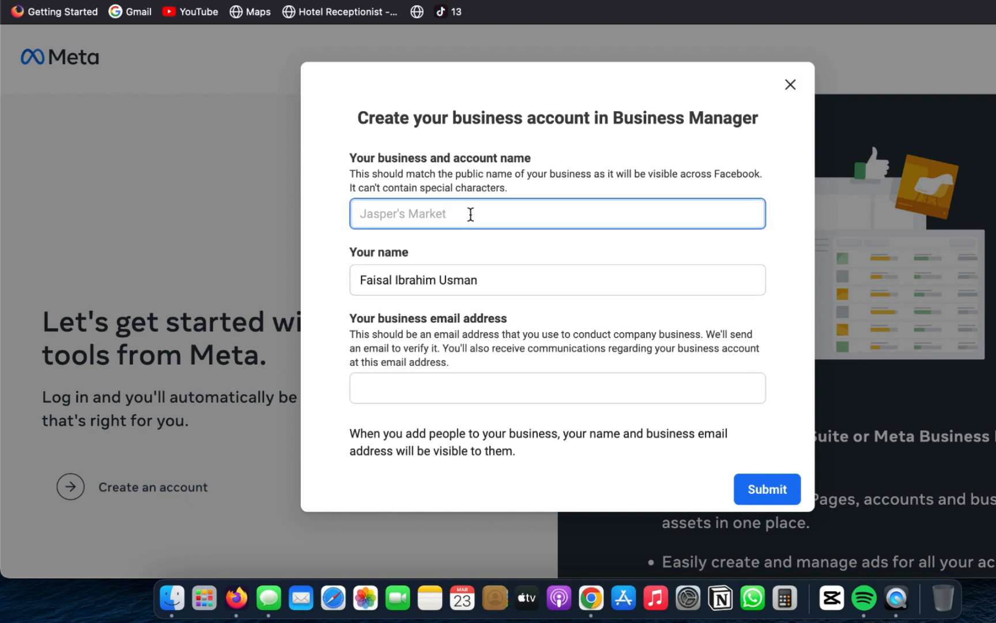
type("Kennedy")
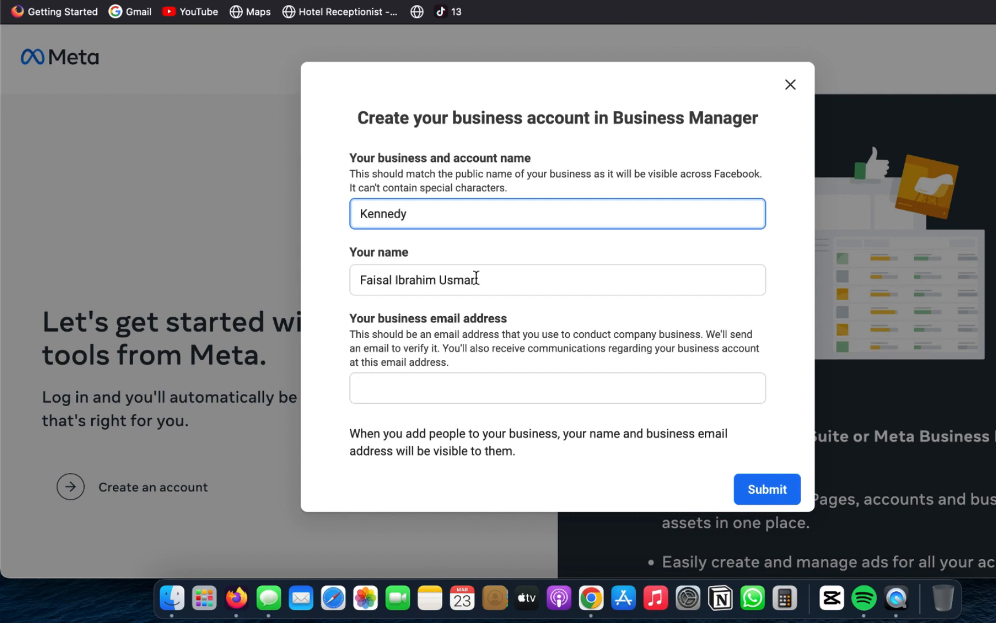
Step: Fill in the business email address and submit the business account form
left_click(431, 397)
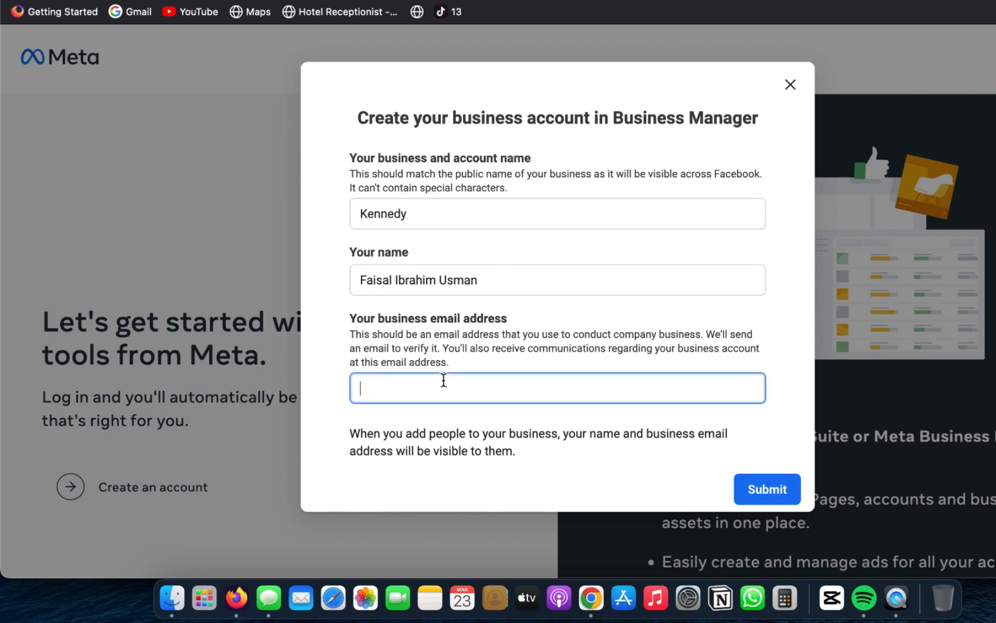
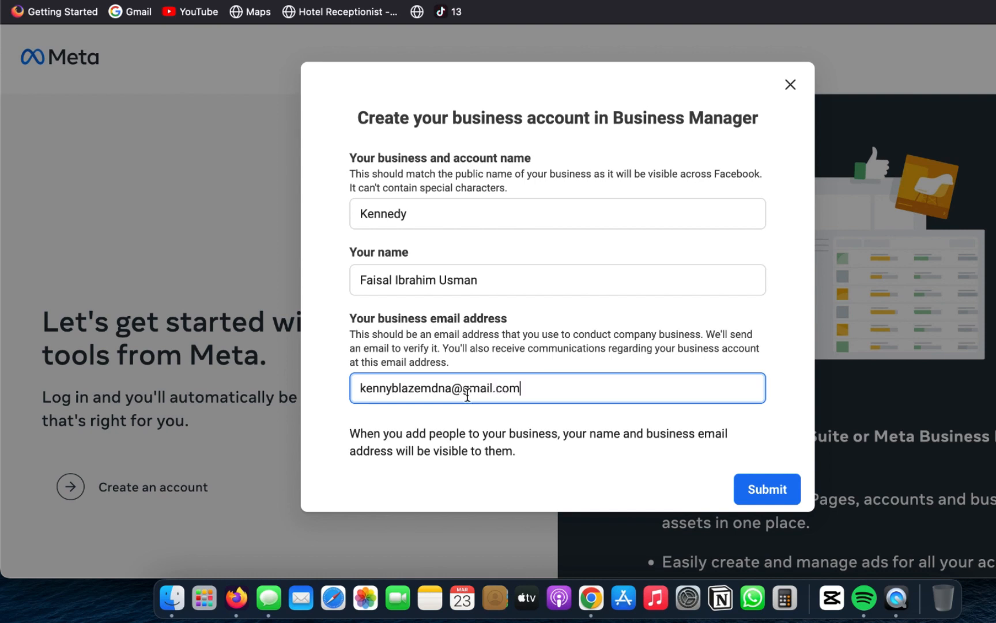
left_click(768, 488)
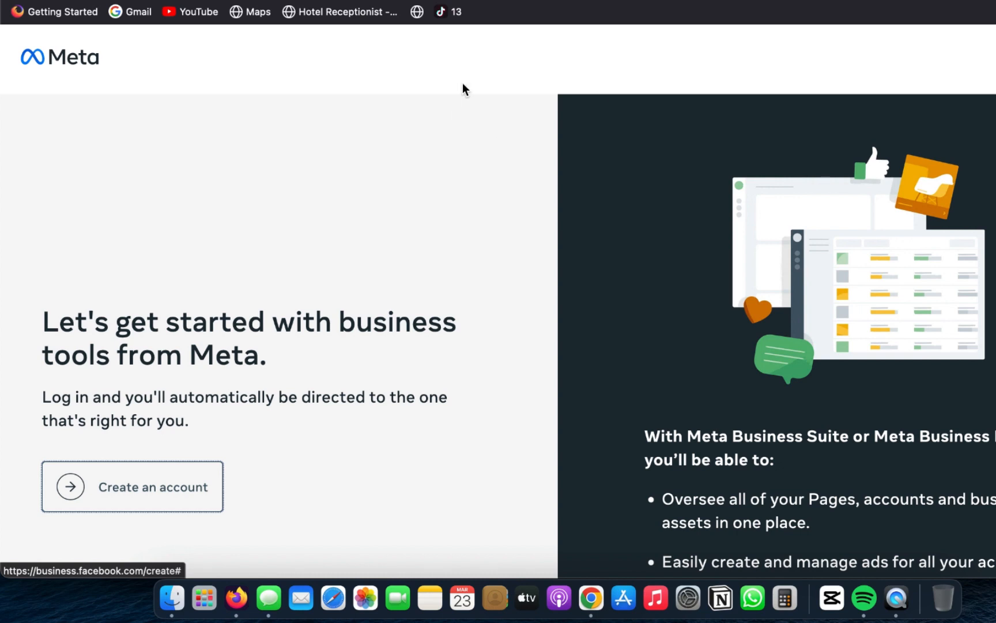
Step: Return to Meta Business Suite for High profit academy and look through its full list of tools
left_click(72, 67)
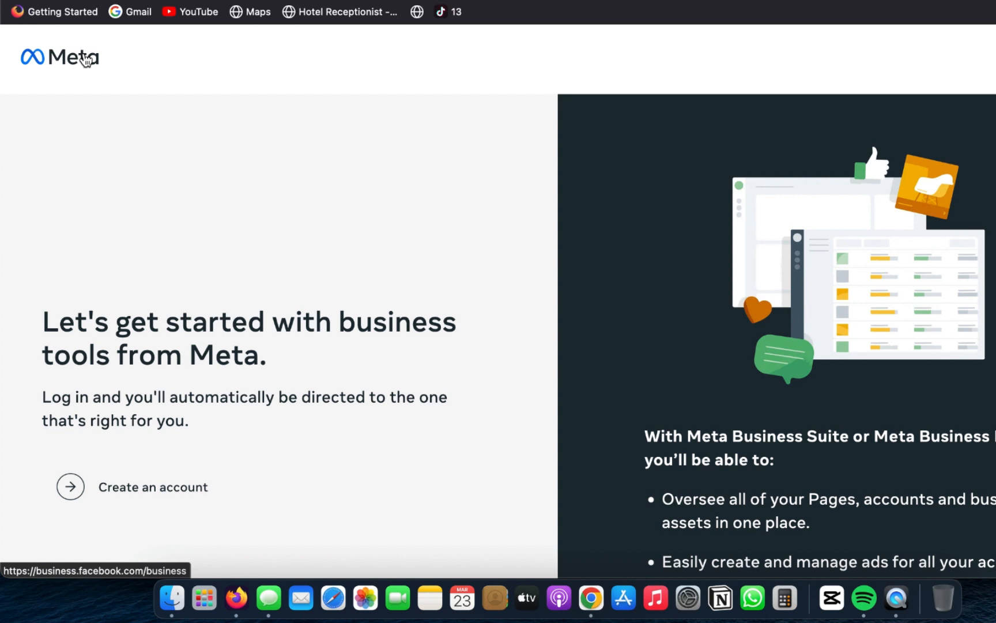
left_click(86, 59)
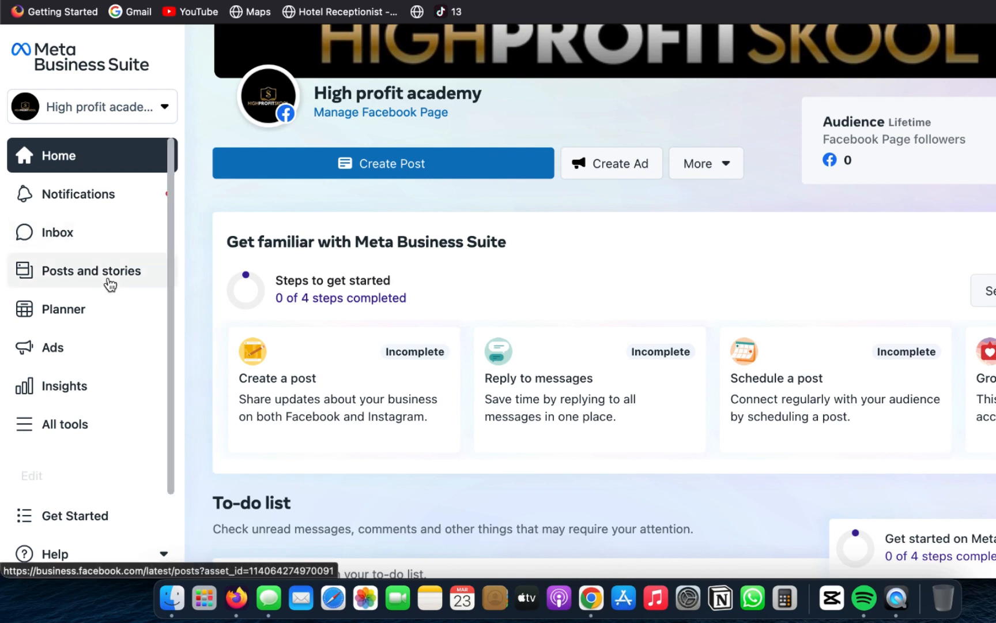
left_click(39, 427)
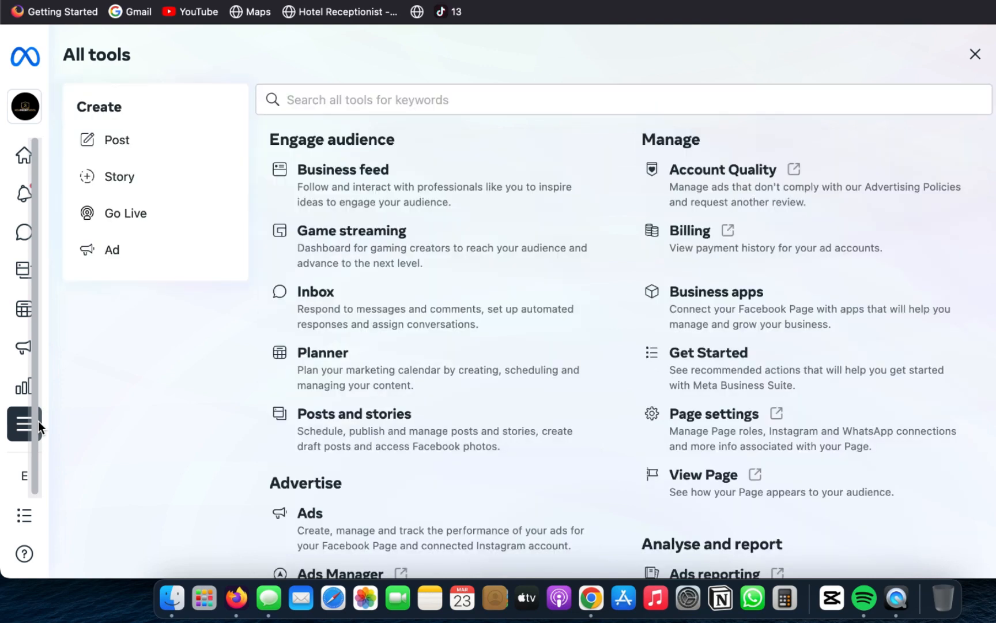
scroll(500, 319, "down", 2)
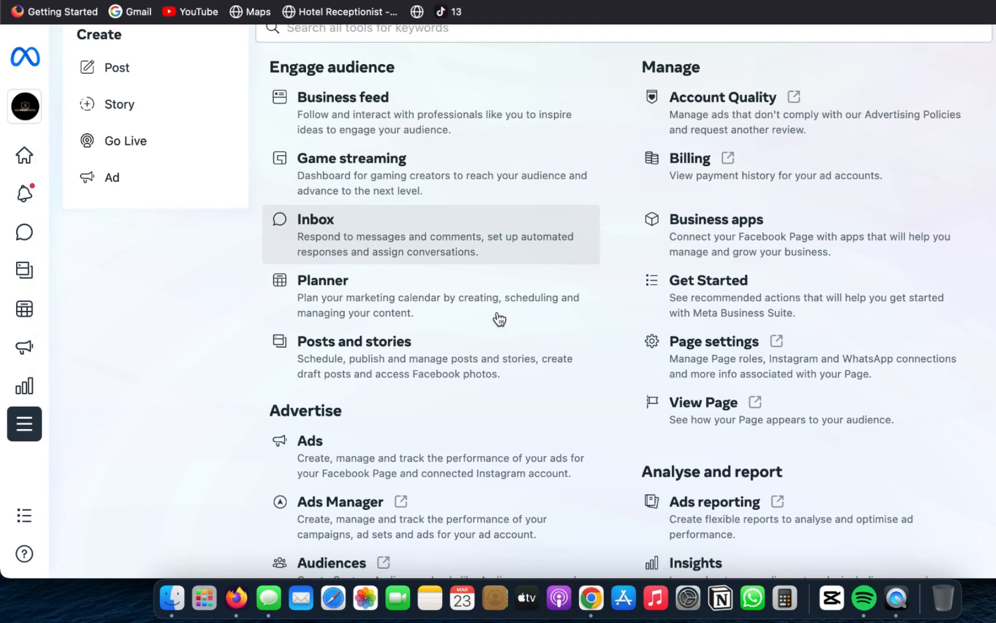
scroll(499, 319, "down", 1)
scroll(500, 319, "up", 3)
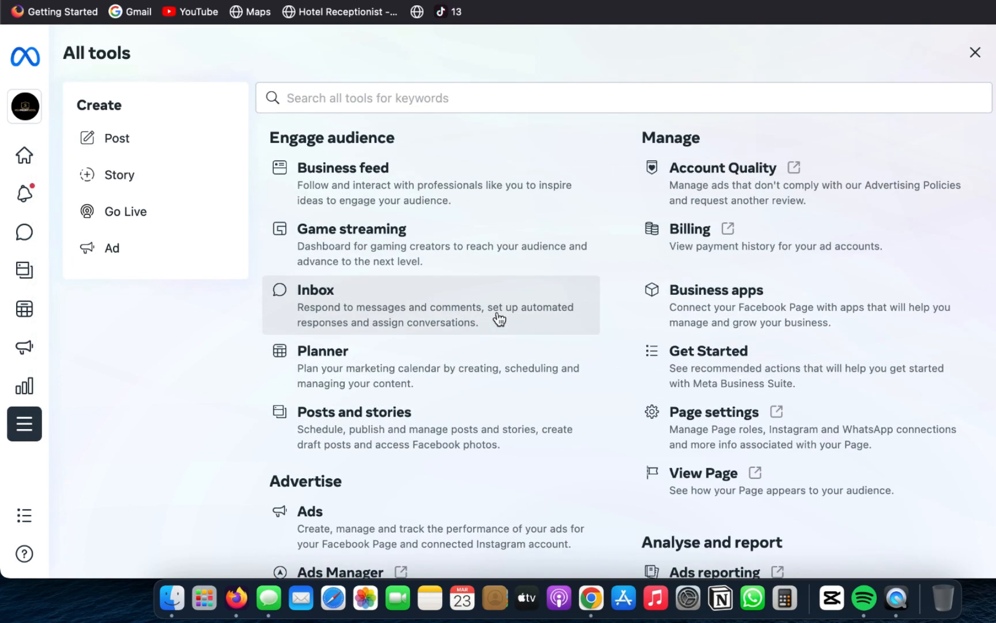
Step: Open Billing to view the ad account's payment activity and add an unfilled Payment status filter
left_click(695, 251)
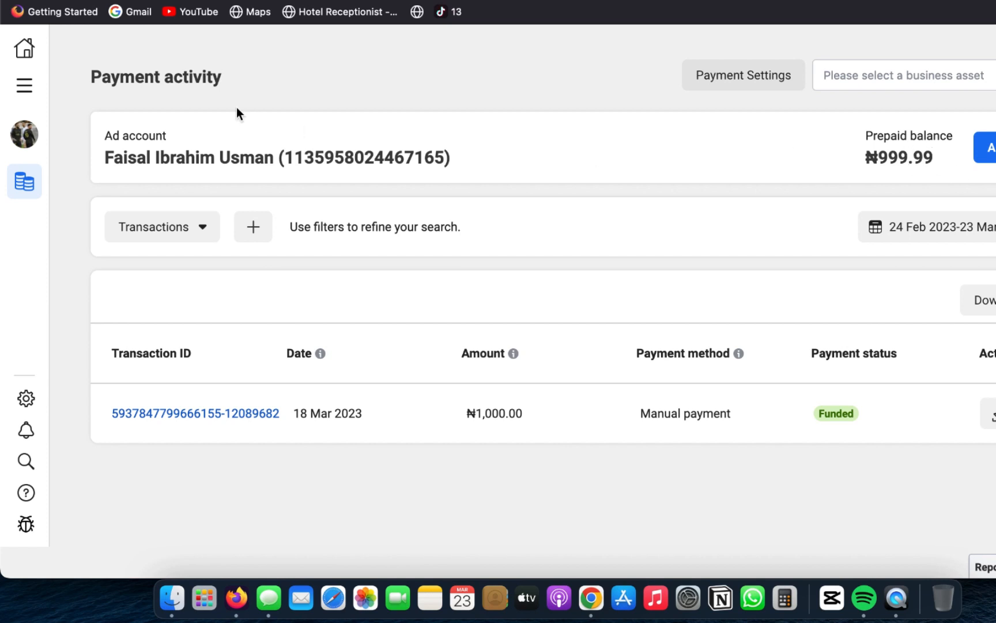
left_click(24, 85)
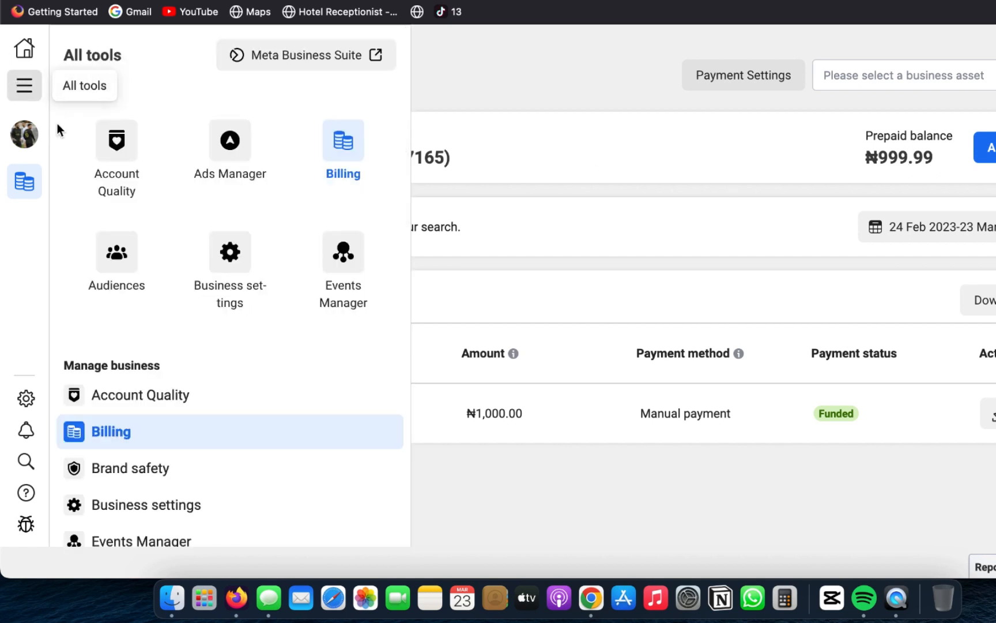
left_click(608, 454)
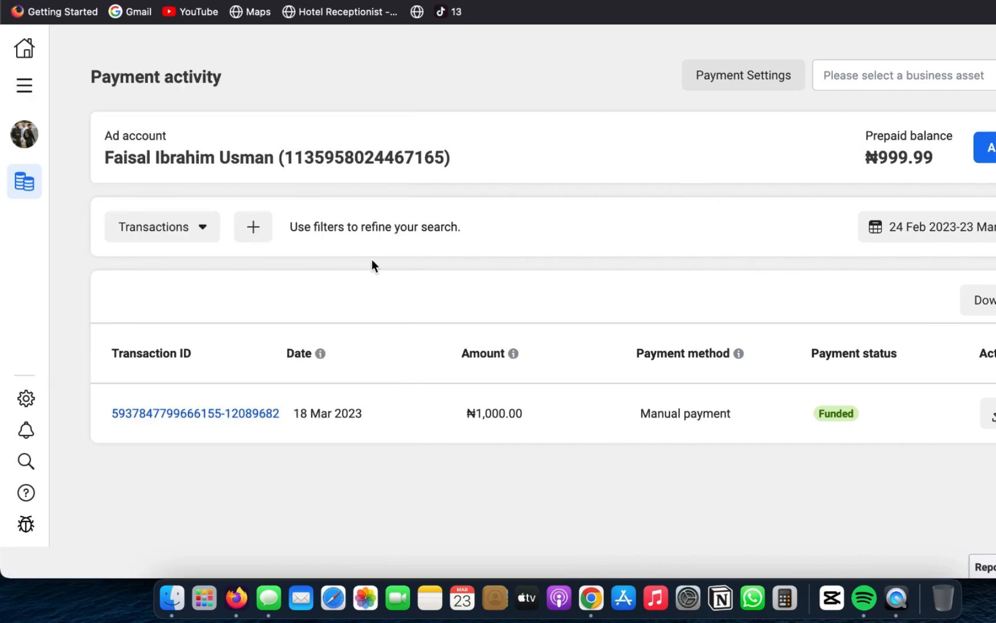
left_click(253, 227)
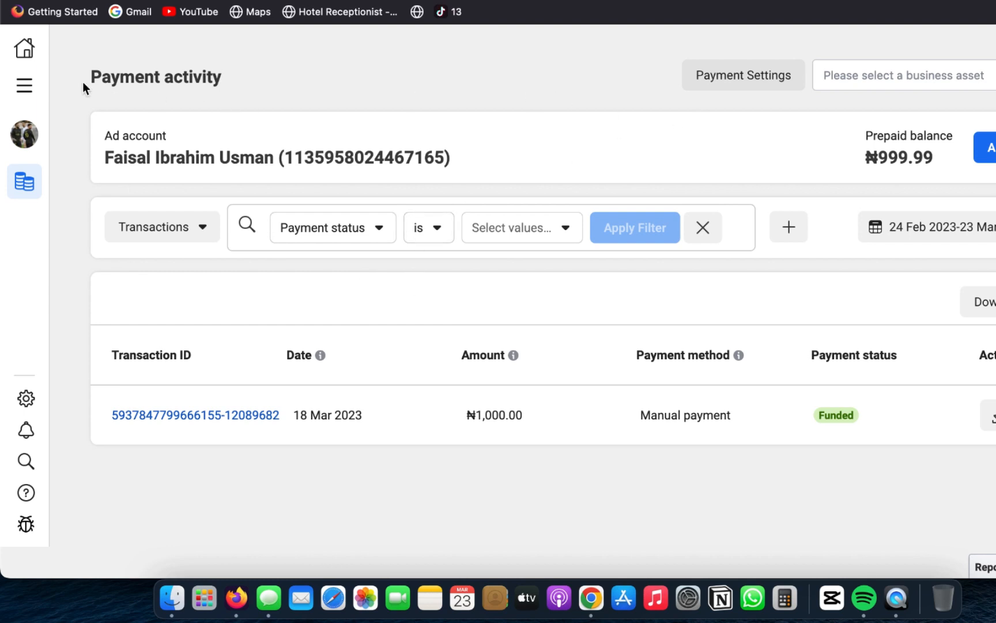
Step: Open Ads Manager and start creating a new ad campaign
left_click(35, 89)
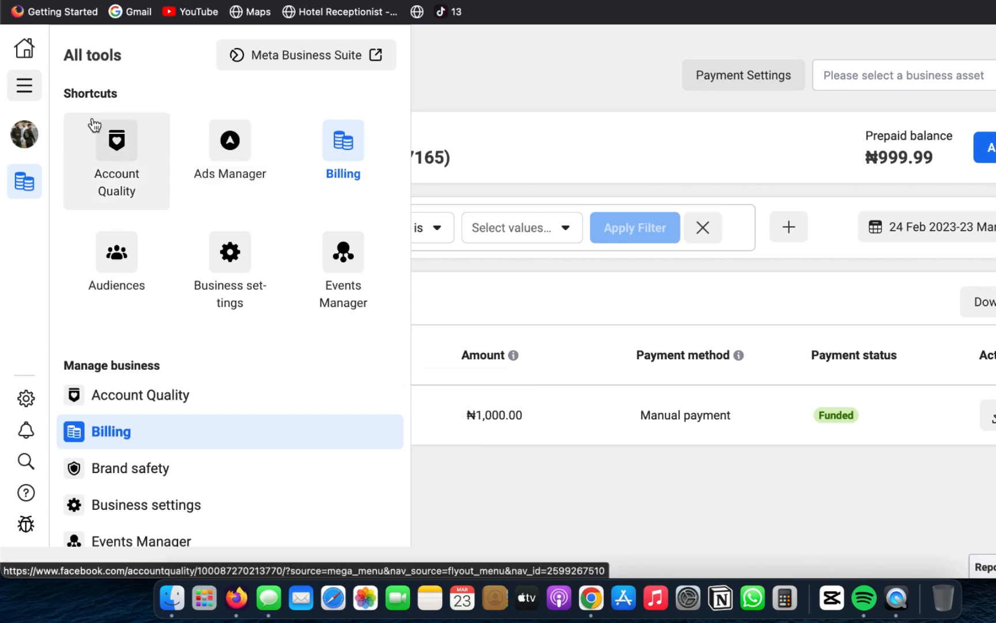
left_click(248, 156)
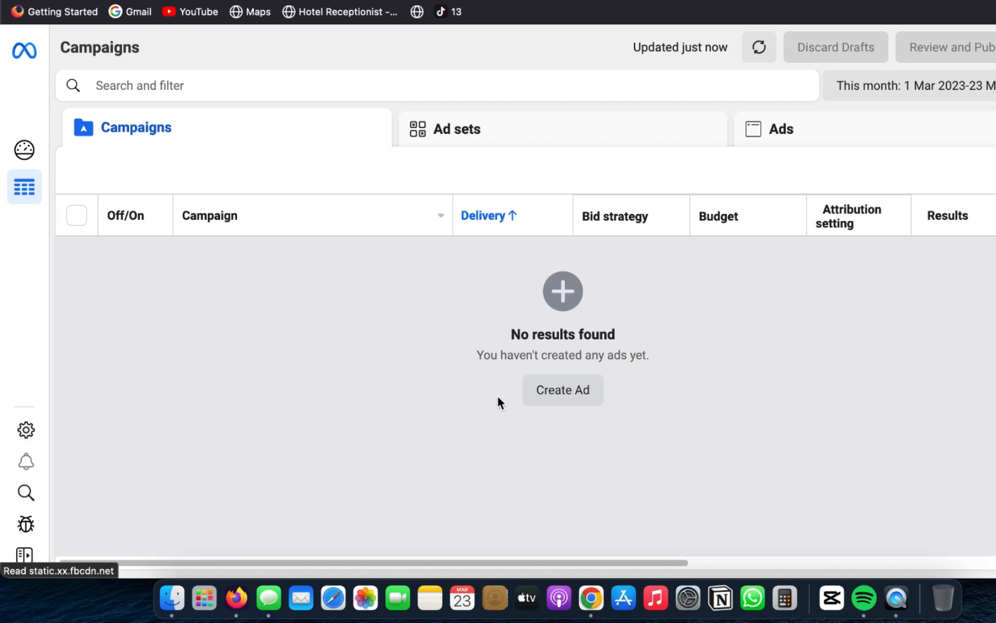
left_click(546, 394)
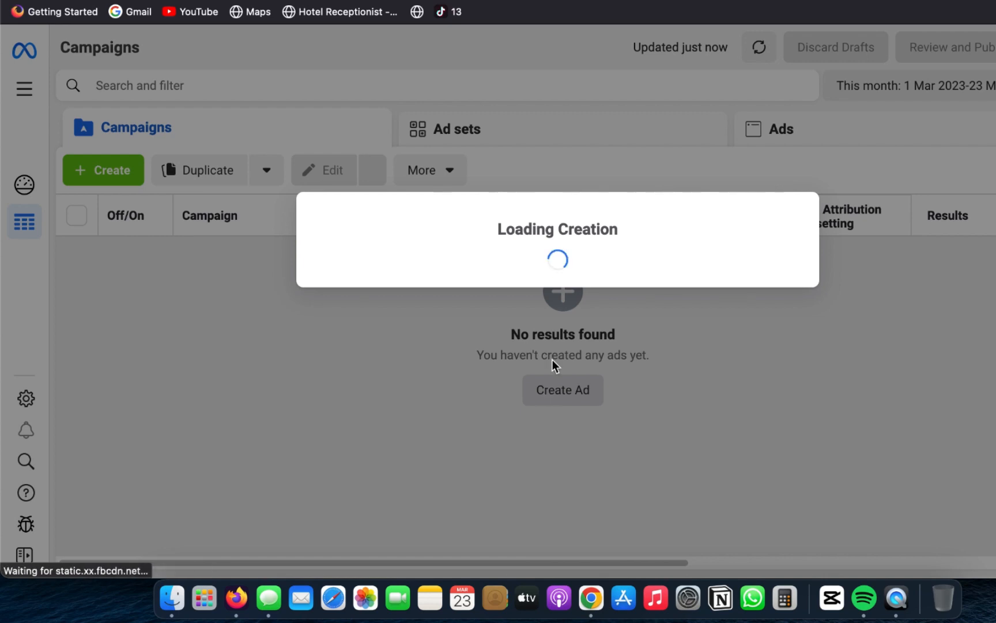
left_click(490, 1)
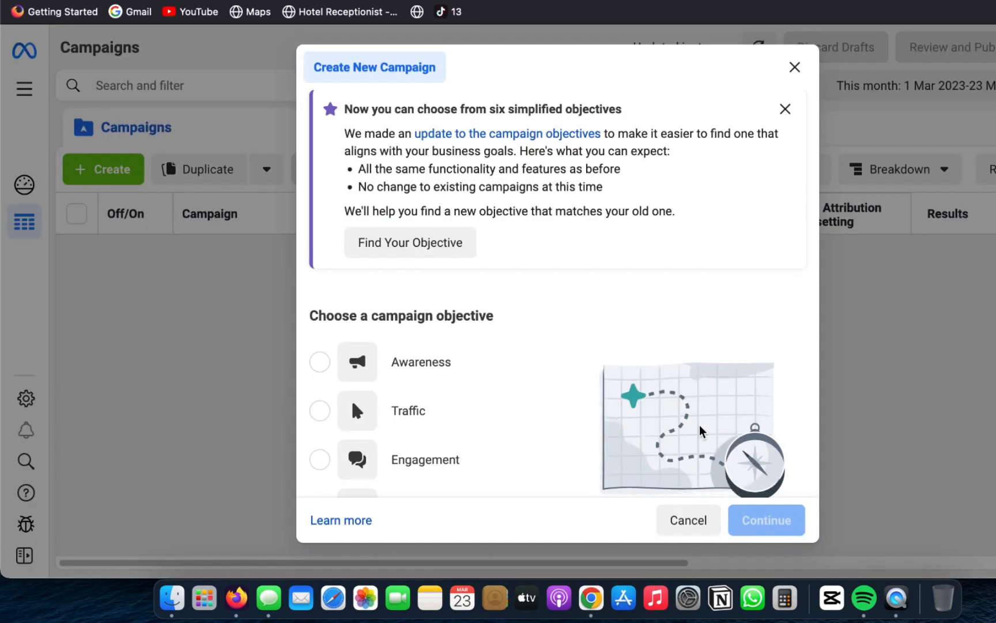
Step: Look through the campaign objectives offered for the new campaign, from Awareness to Sales
scroll(700, 425, "up", 2)
scroll(700, 425, "down", 3)
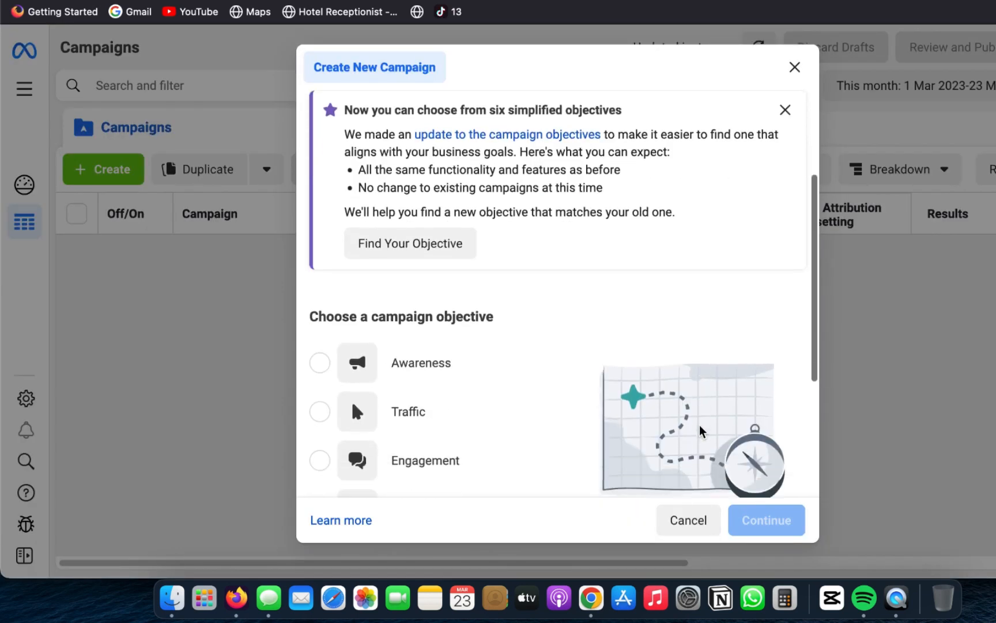
scroll(700, 425, "down", 3)
scroll(700, 425, "up", 3)
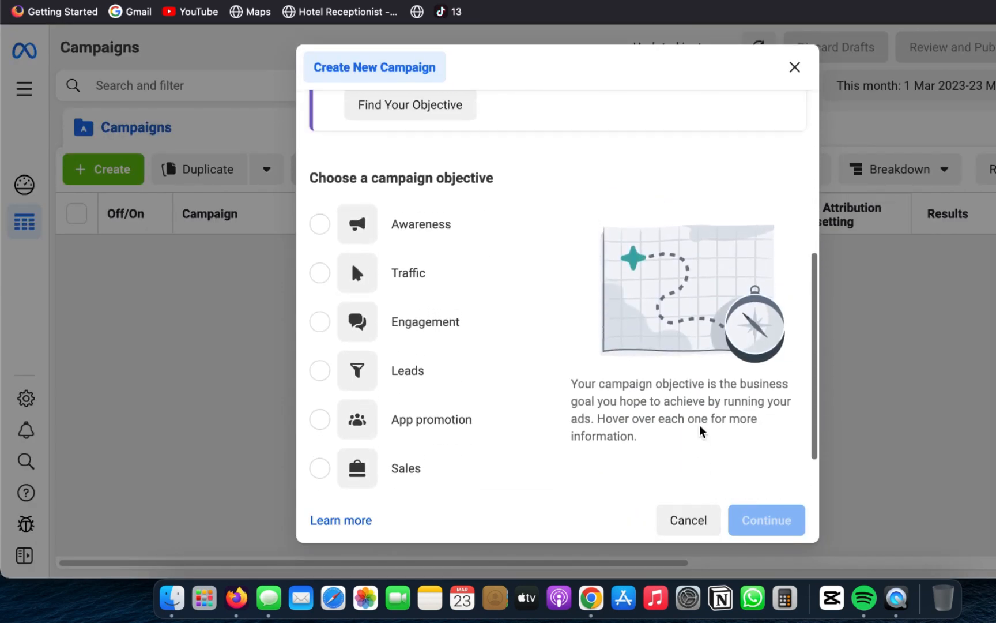
scroll(700, 428, "down", 3)
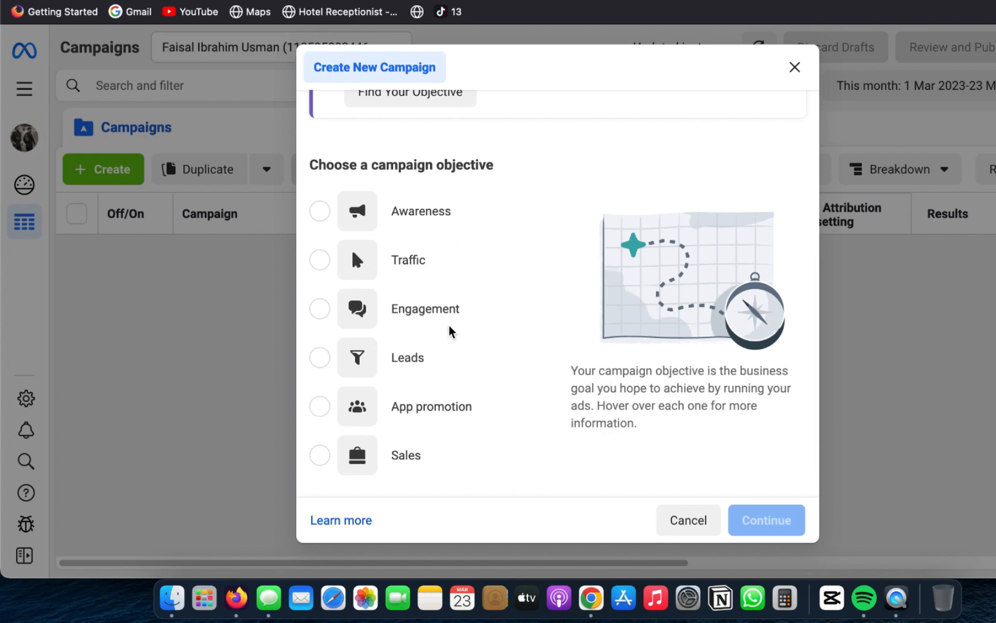
Step: Choose Sales as the new campaign's objective and continue to the campaign setup
mouse_move(452, 330)
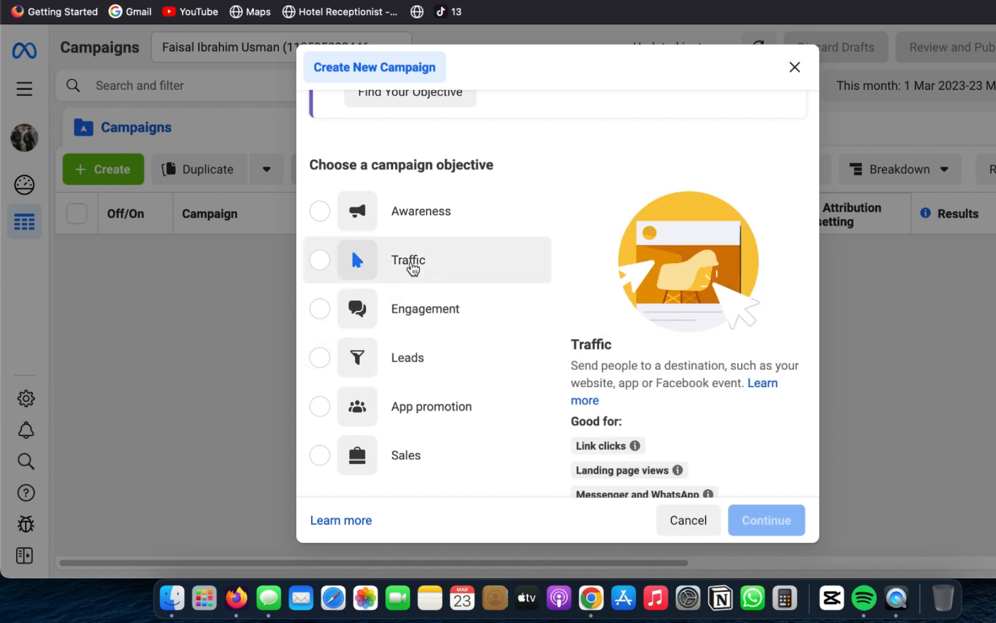
scroll(441, 407, "down", 2)
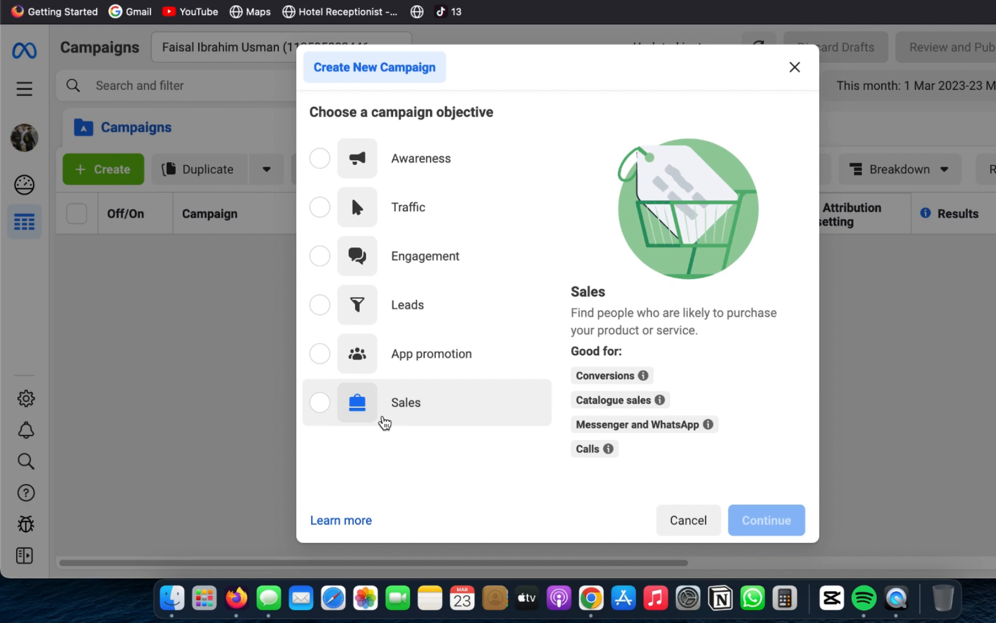
left_click(385, 423)
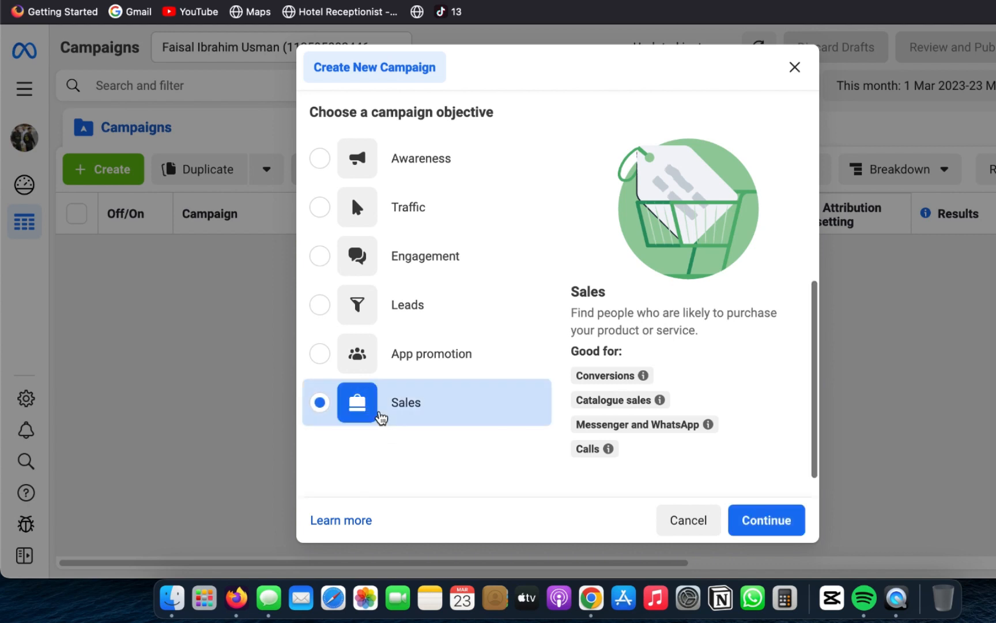
left_click(763, 516)
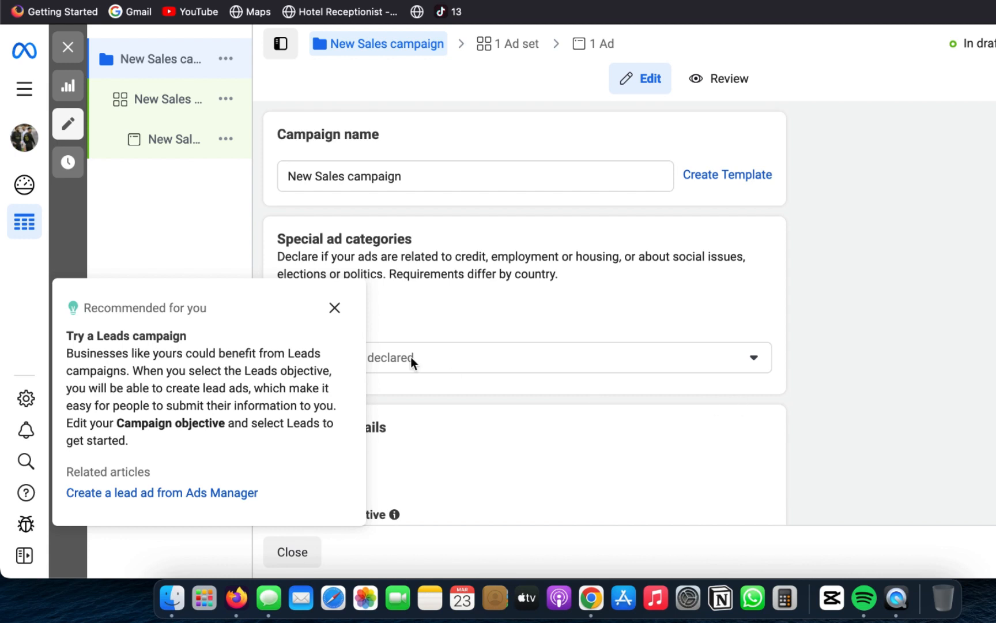
Step: Dismiss the Leads campaign recommendation and name the campaign "capcut university course sales"
left_click(334, 309)
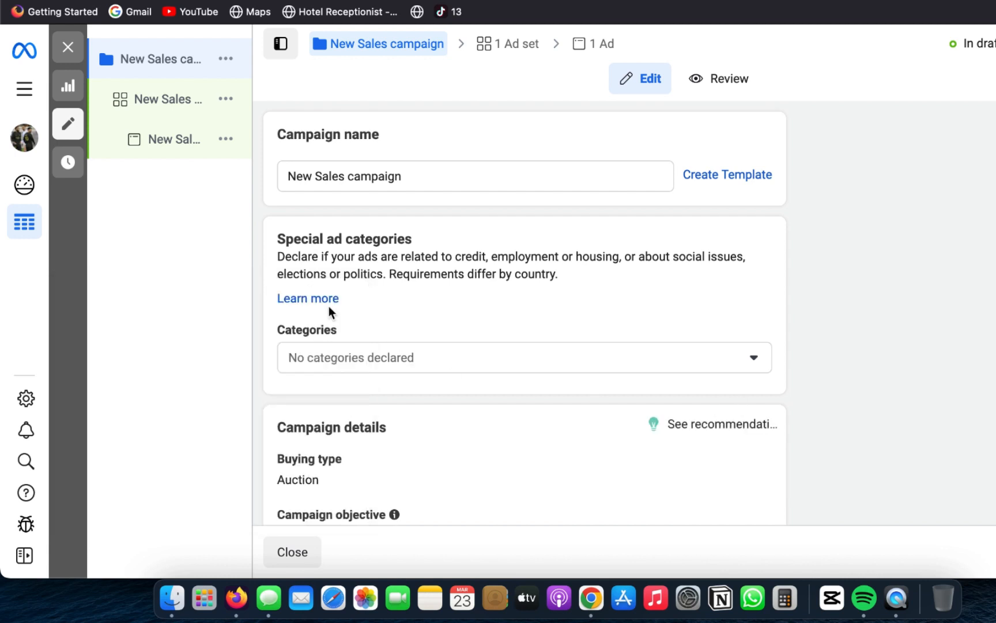
triple_click(435, 176)
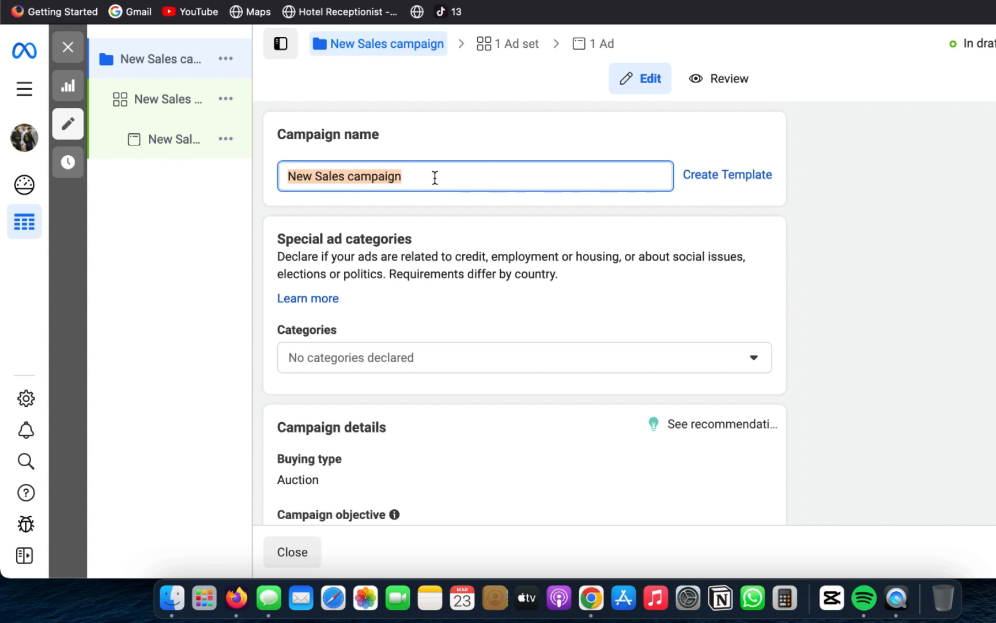
type("ke")
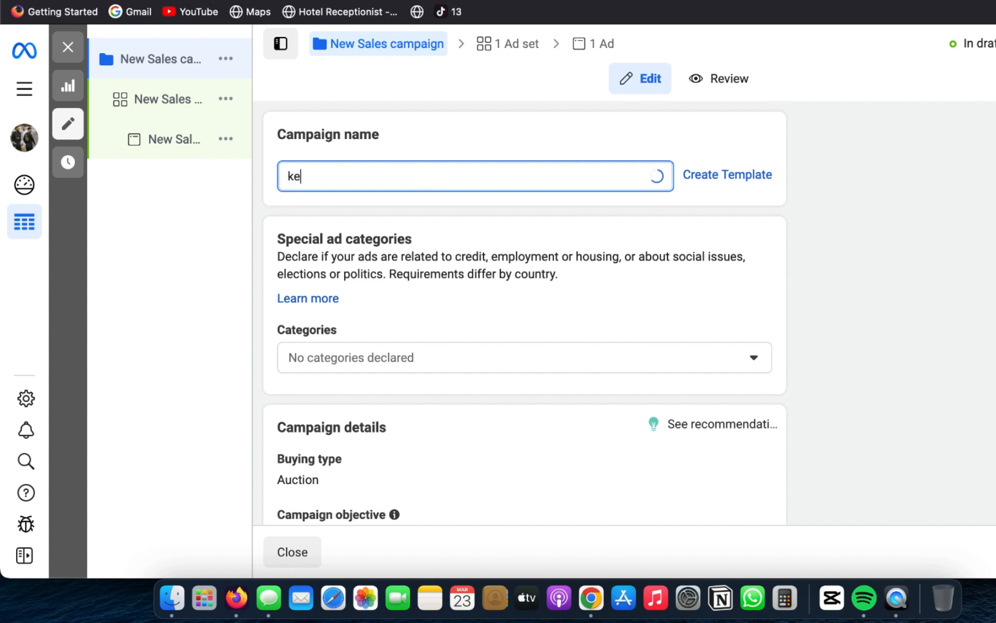
key("BackSpace")
key("BackSpace")
type("ca")
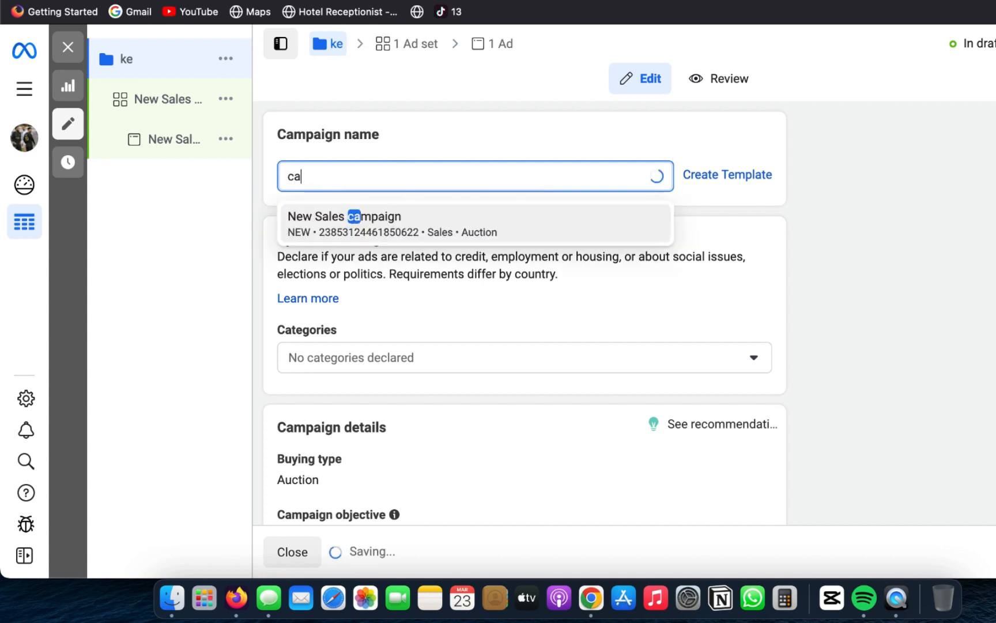
type("pcut uni")
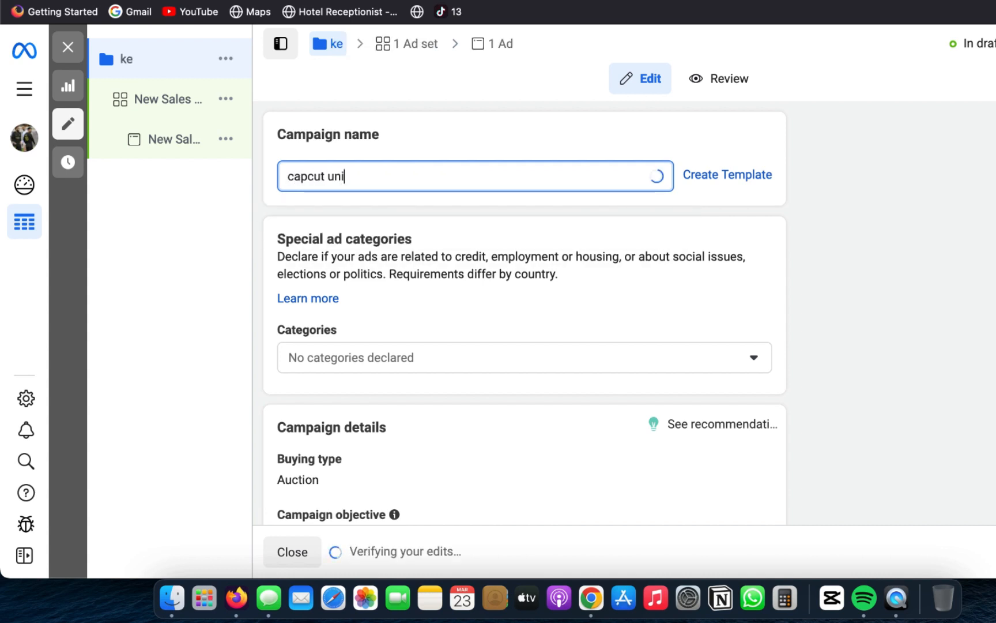
type("versd")
key("BackSpace")
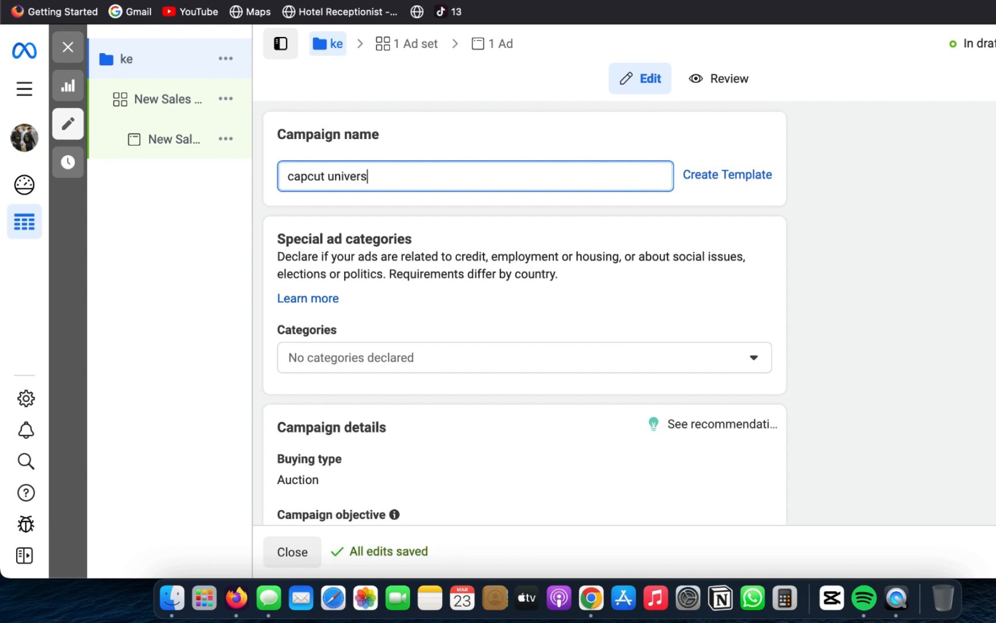
type("ity course sales")
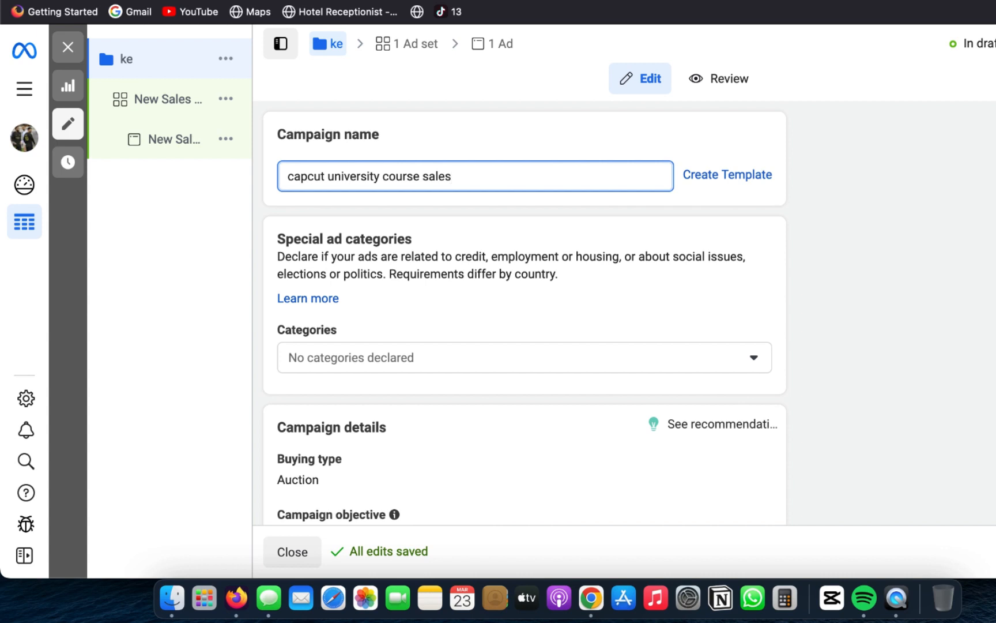
Step: Look through the special ad categories and remaining campaign settings, including the extra campaign details, A/B test and Advantage campaign budget
scroll(620, 303, "down", 2)
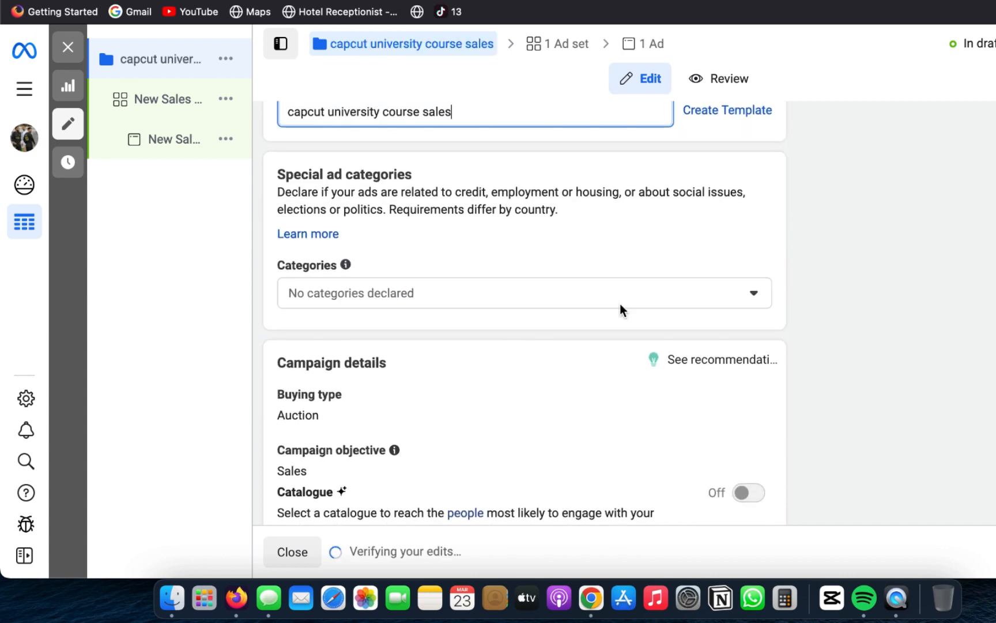
left_click(620, 298)
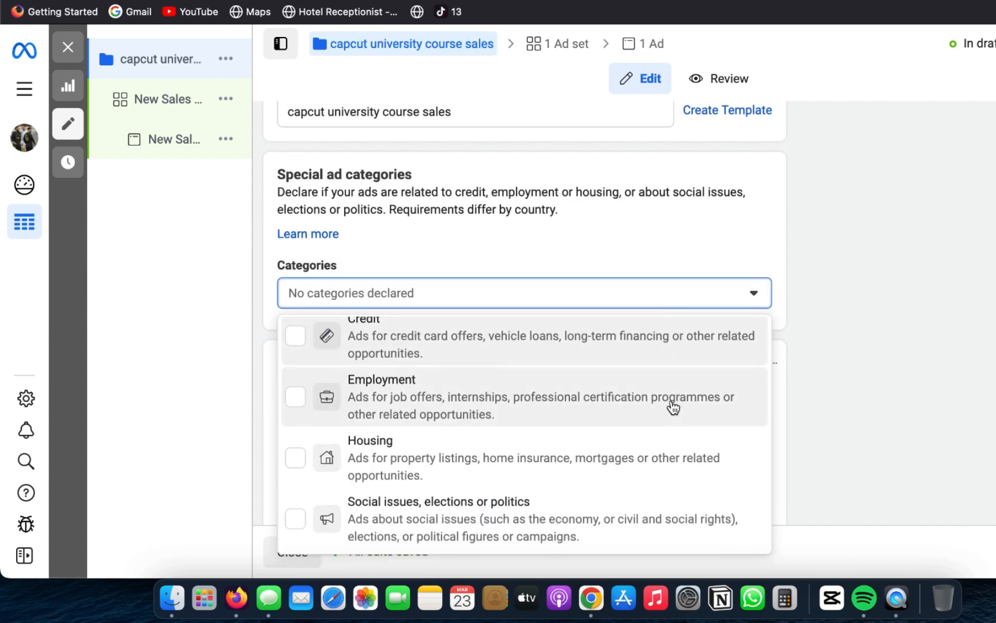
left_click(646, 294)
left_click(645, 294)
left_click(645, 293)
scroll(645, 293, "down", 5)
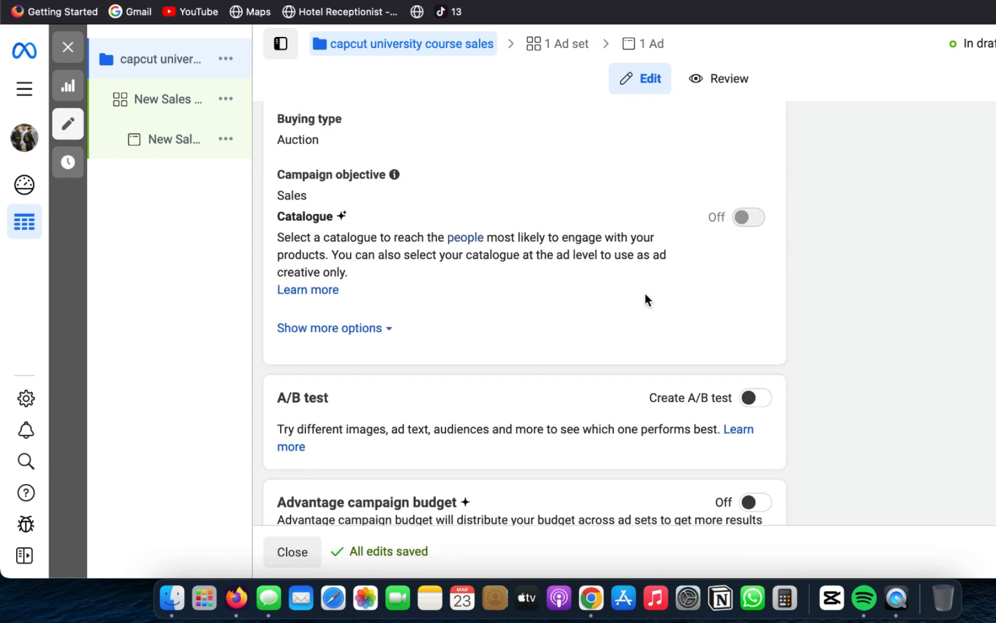
mouse_move(740, 274)
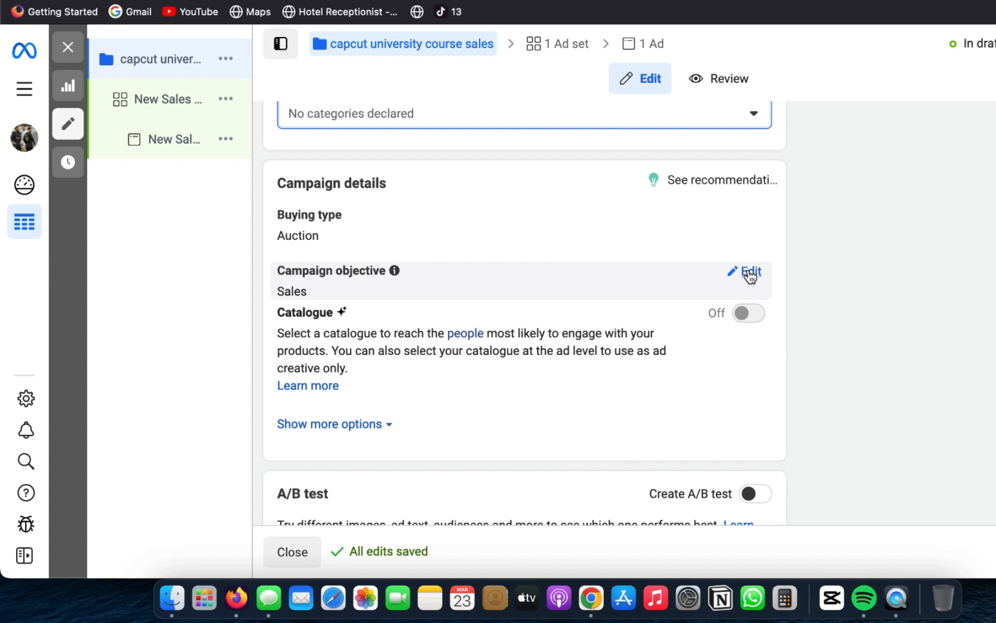
left_click(372, 426)
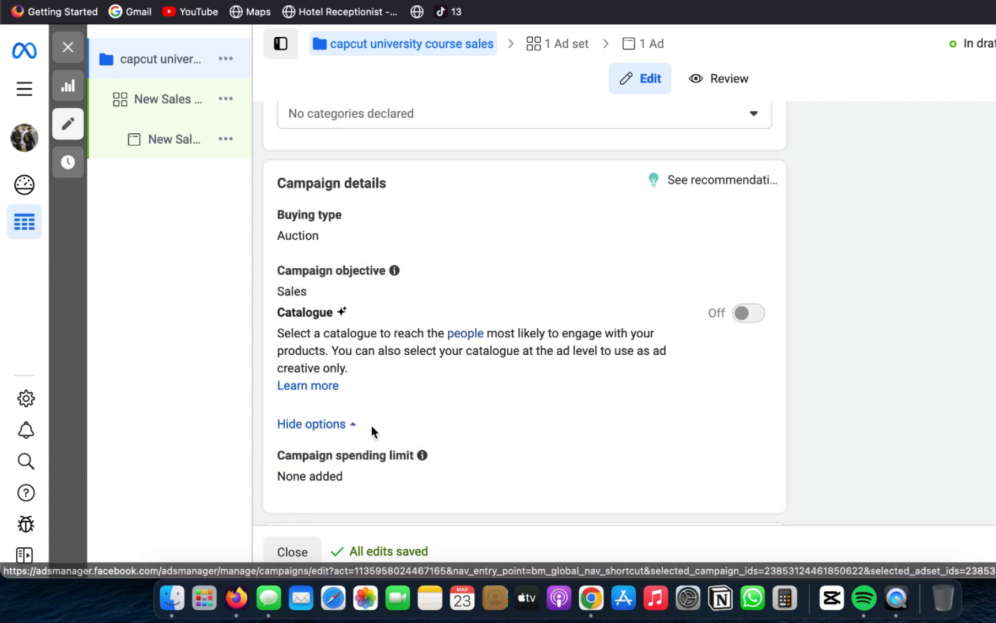
scroll(371, 426, "down", 4)
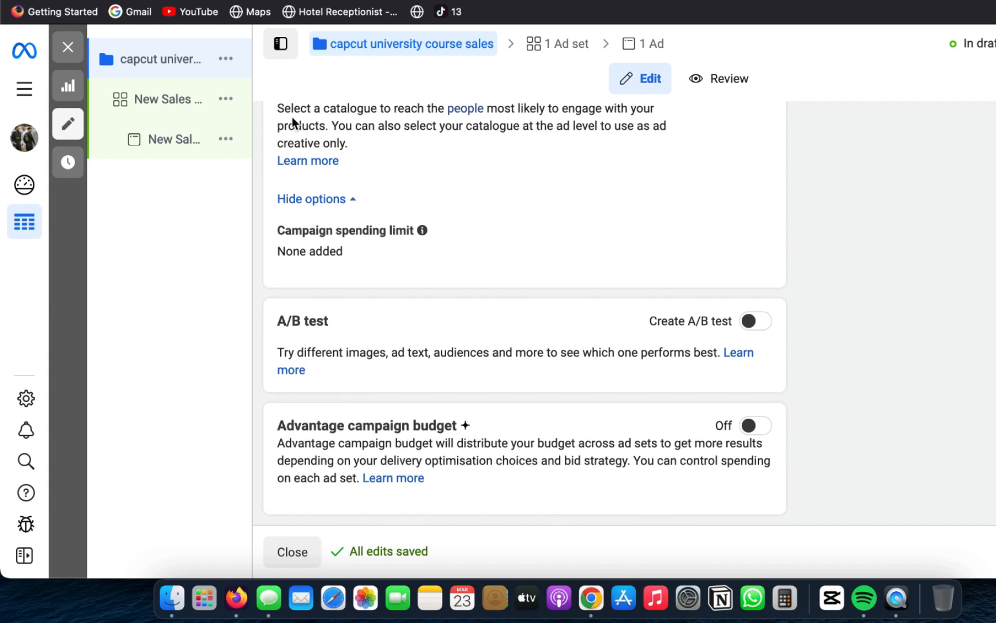
Step: Open the campaign's ad set, dismiss the help tip and rename the ad set "broad"
left_click(177, 99)
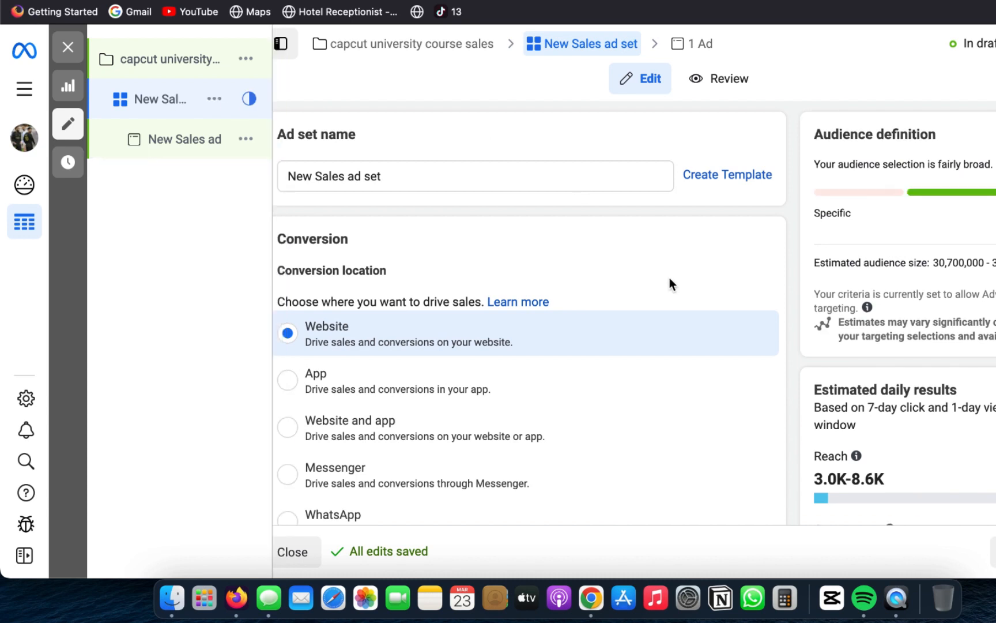
scroll(694, 300, "down", 3)
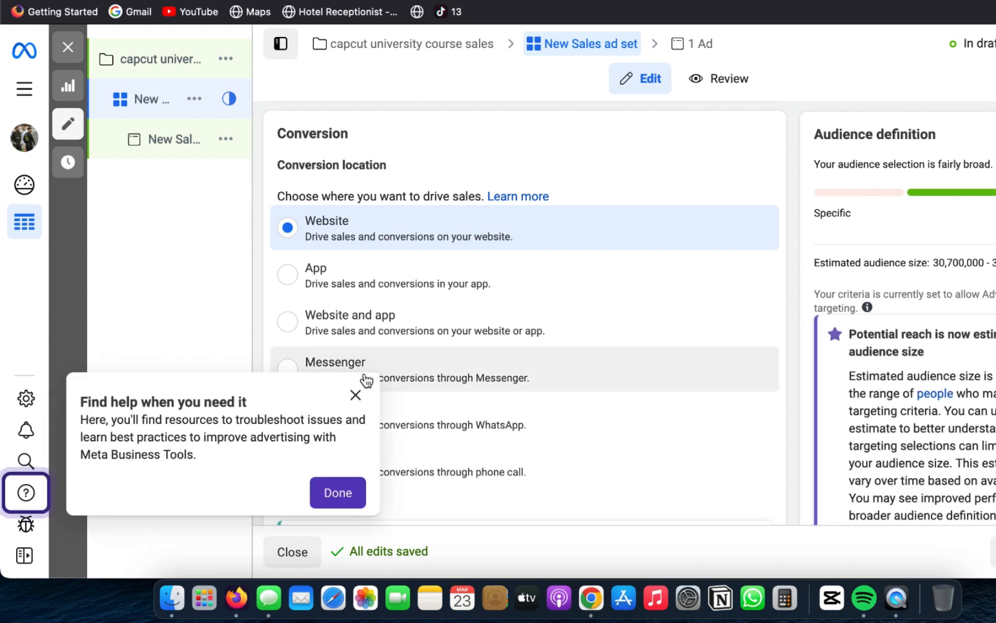
left_click(356, 397)
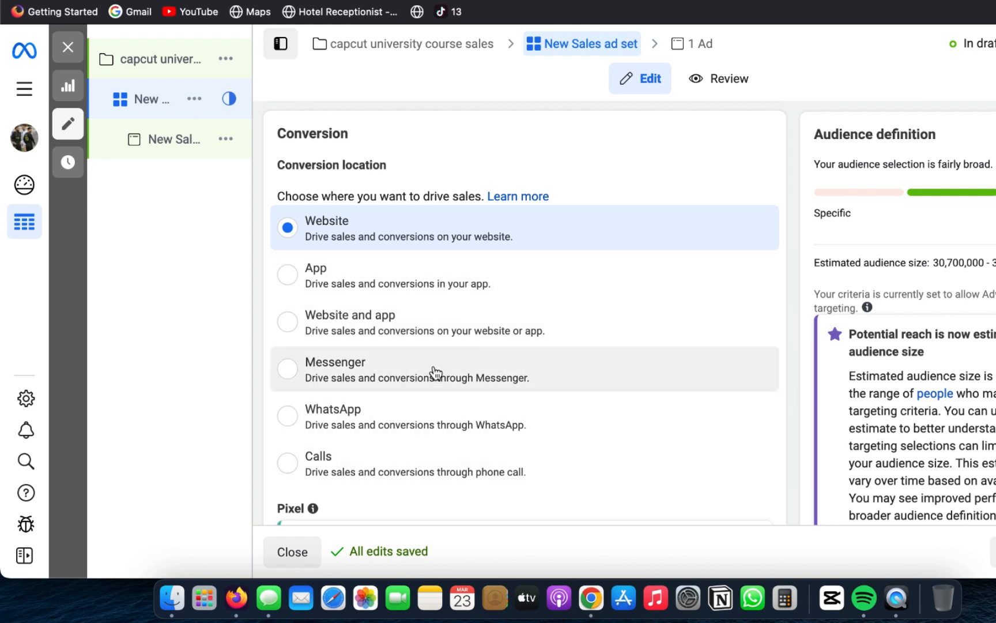
scroll(696, 328, "up", 2)
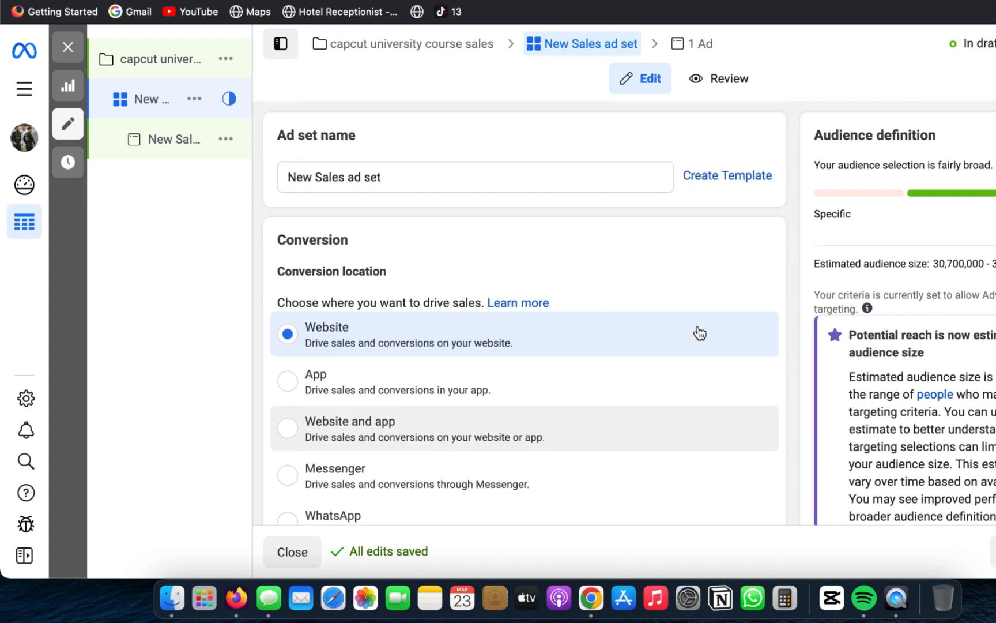
triple_click(454, 176)
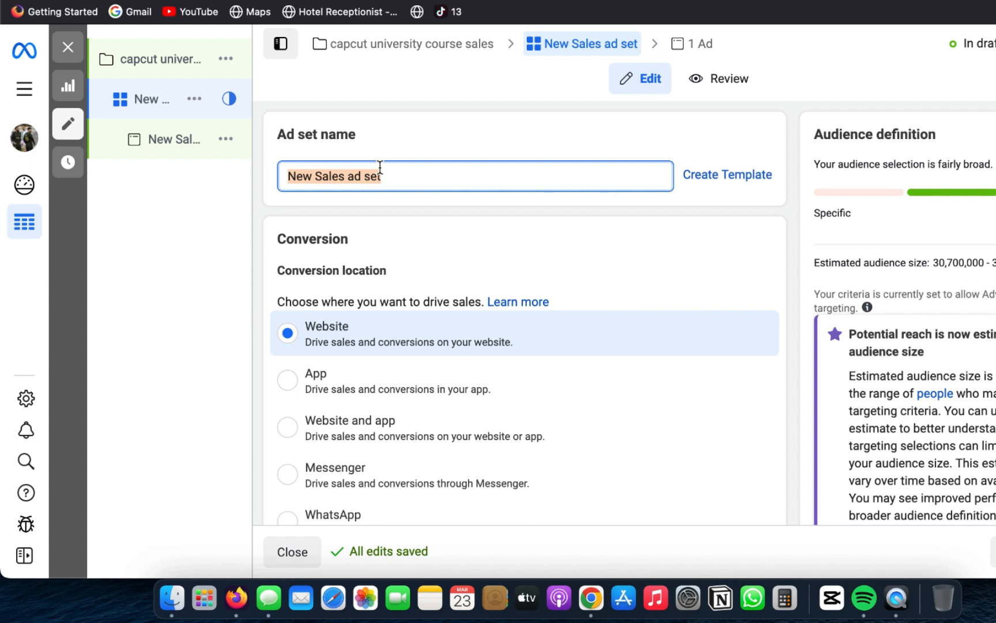
type("broad")
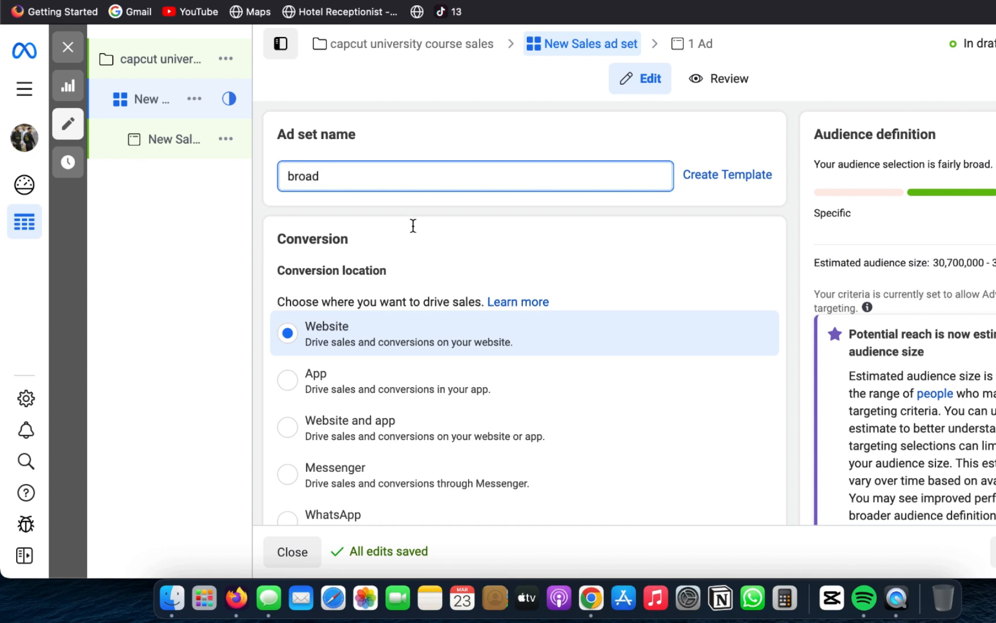
Step: Keep the ad set on a daily budget and set the amount to 1,000 NGN
scroll(617, 361, "down", 10)
scroll(618, 362, "down", 2)
left_click(343, 244)
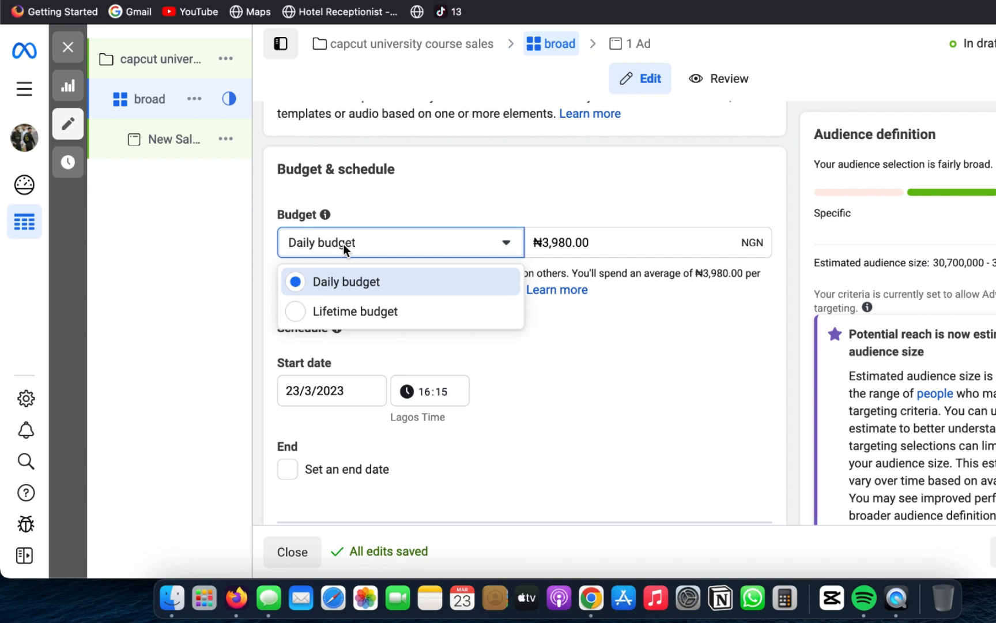
left_click(343, 244)
triple_click(618, 239)
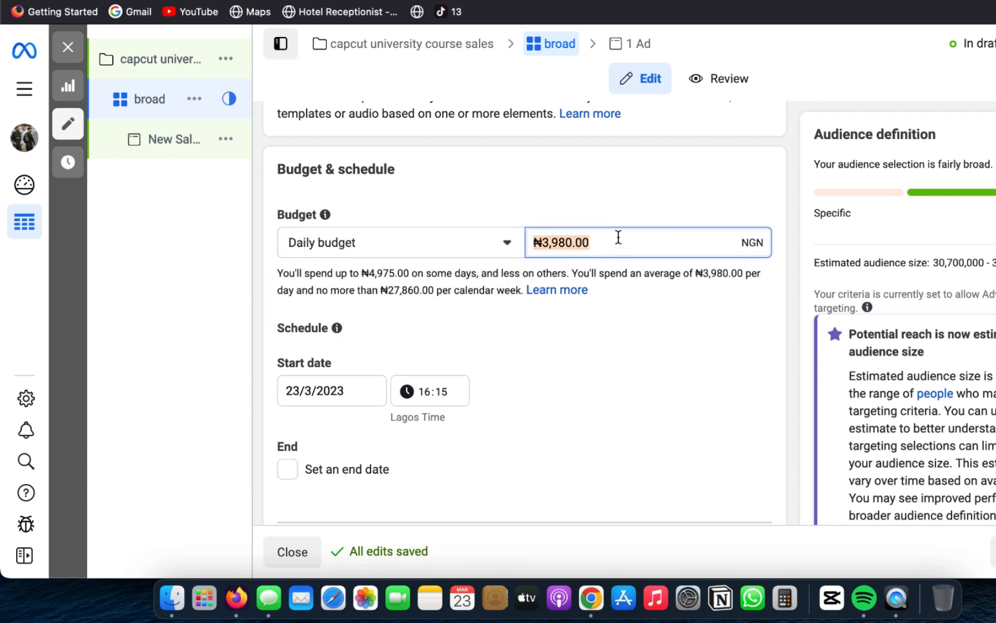
triple_click(618, 237)
type("1,00")
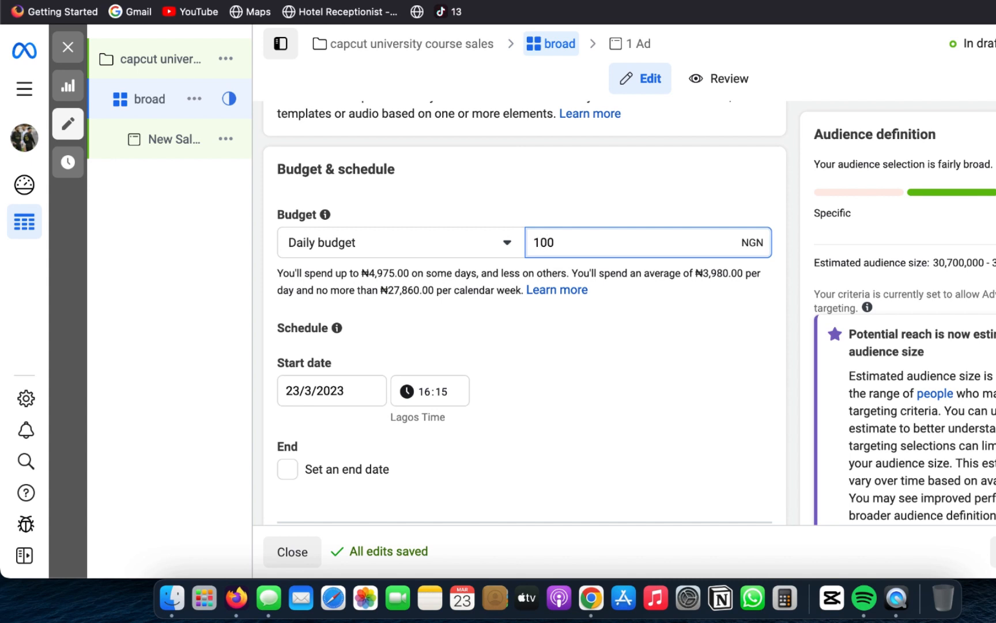
type("0")
left_click(626, 366)
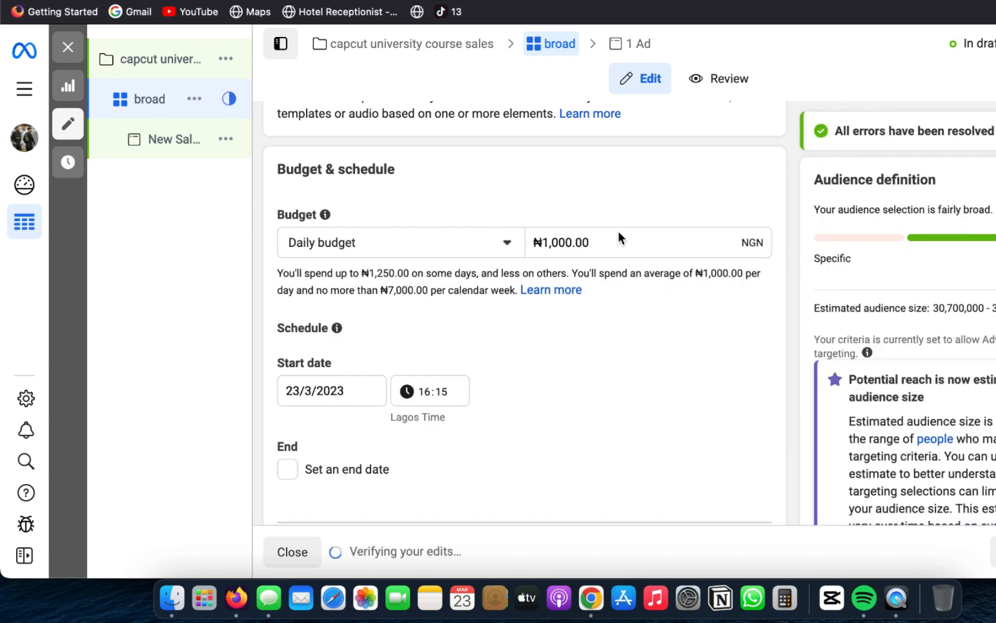
Step: Schedule the ad set to start on 24/3/2023 at 05:15 Lagos time
scroll(468, 369, "down", 3)
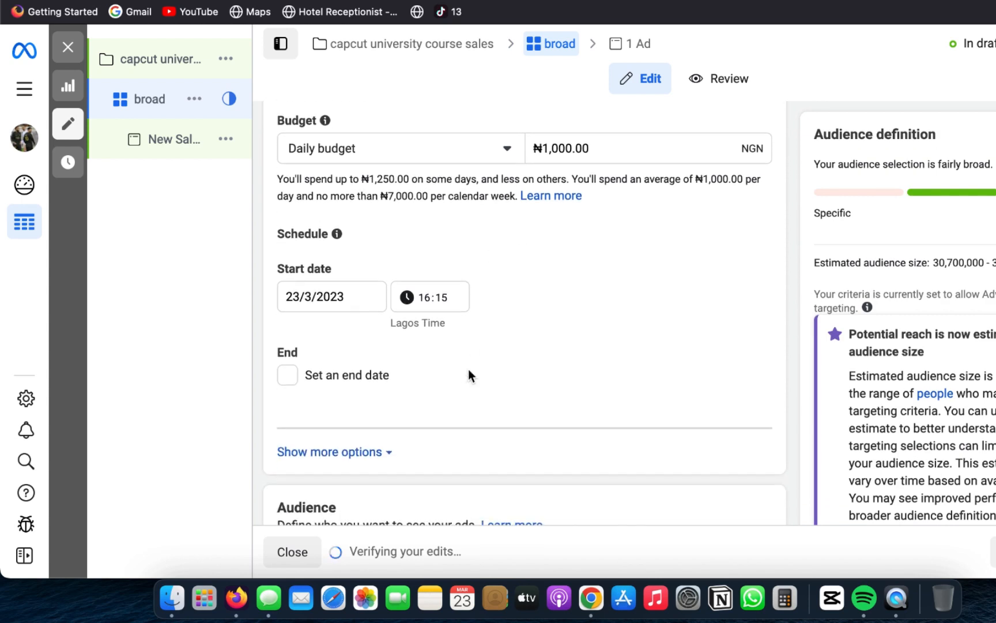
left_click(336, 291)
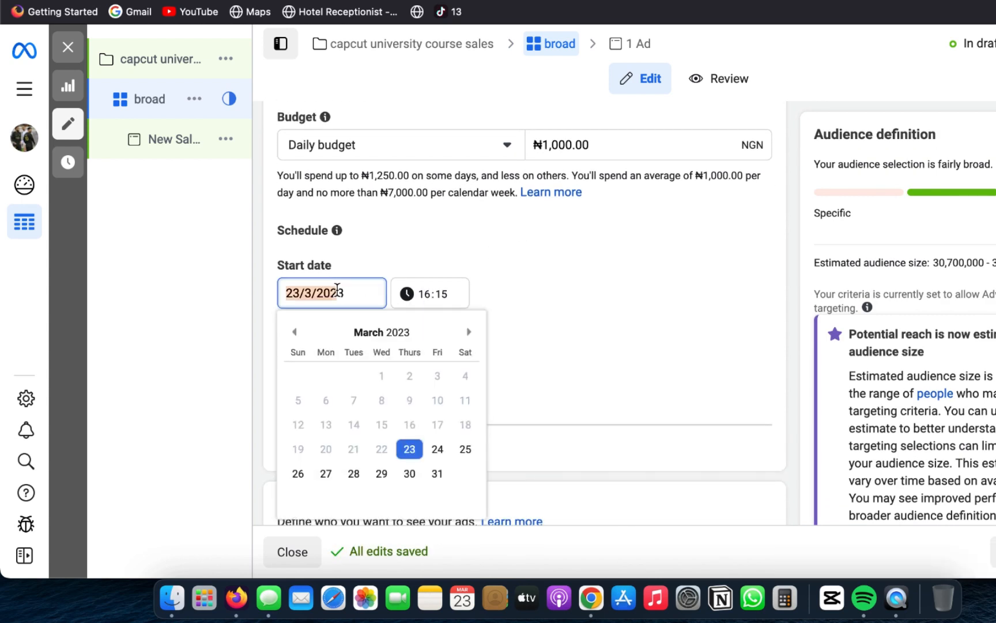
left_click(437, 450)
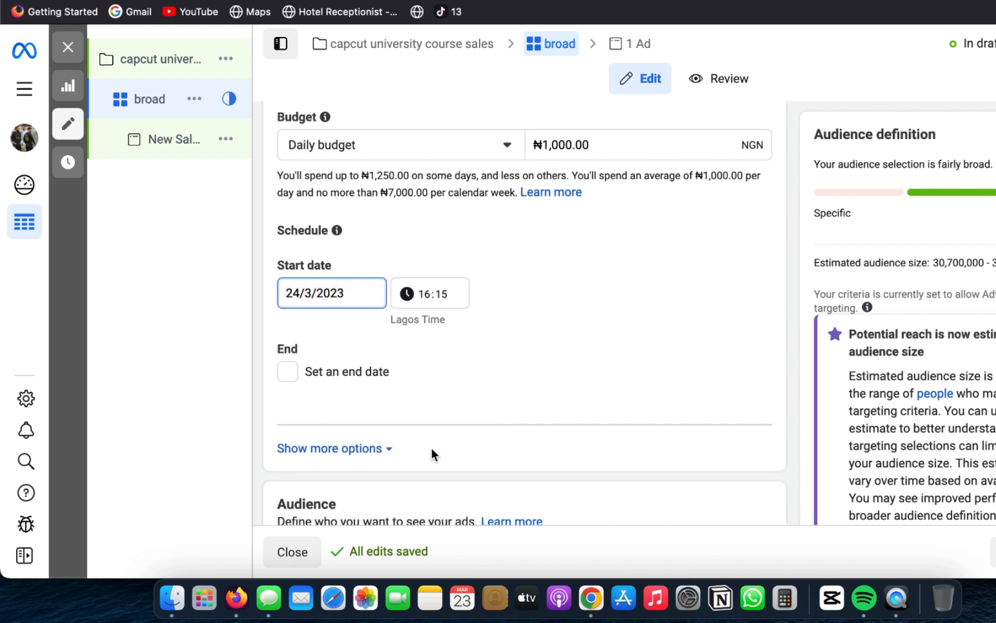
left_click(431, 295)
left_click(428, 295)
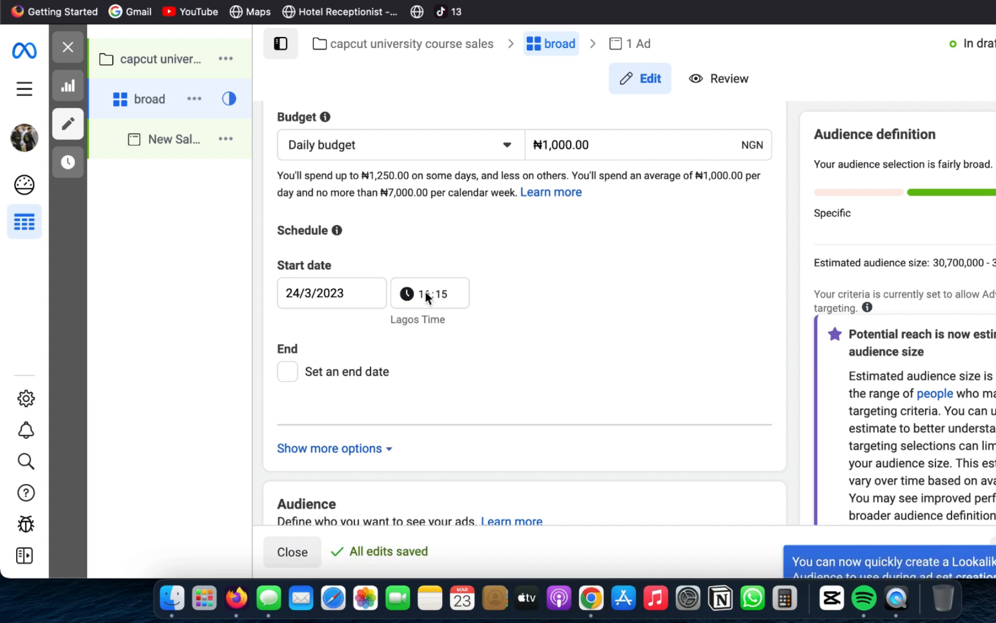
left_click(436, 295)
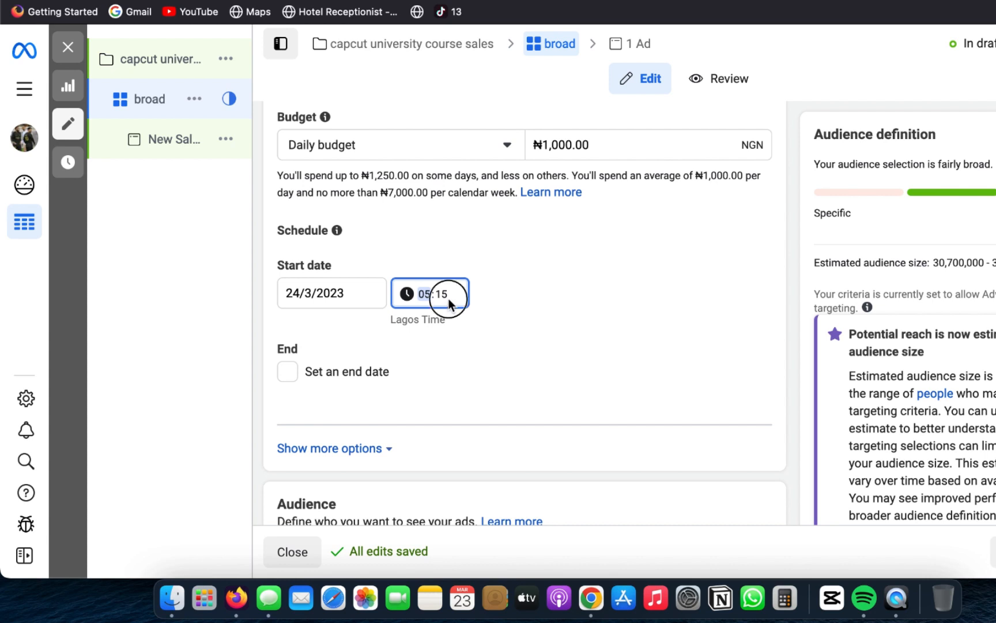
left_click(445, 296)
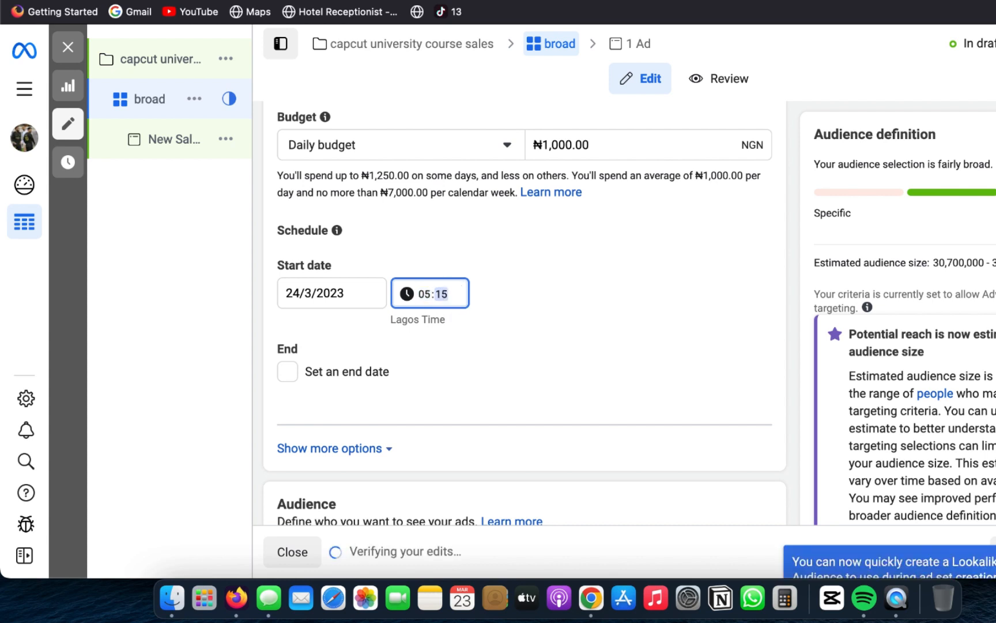
Step: In the new audience's settings, set the maximum age to 50 and keep the minimum at 18
scroll(532, 382, "down", 7)
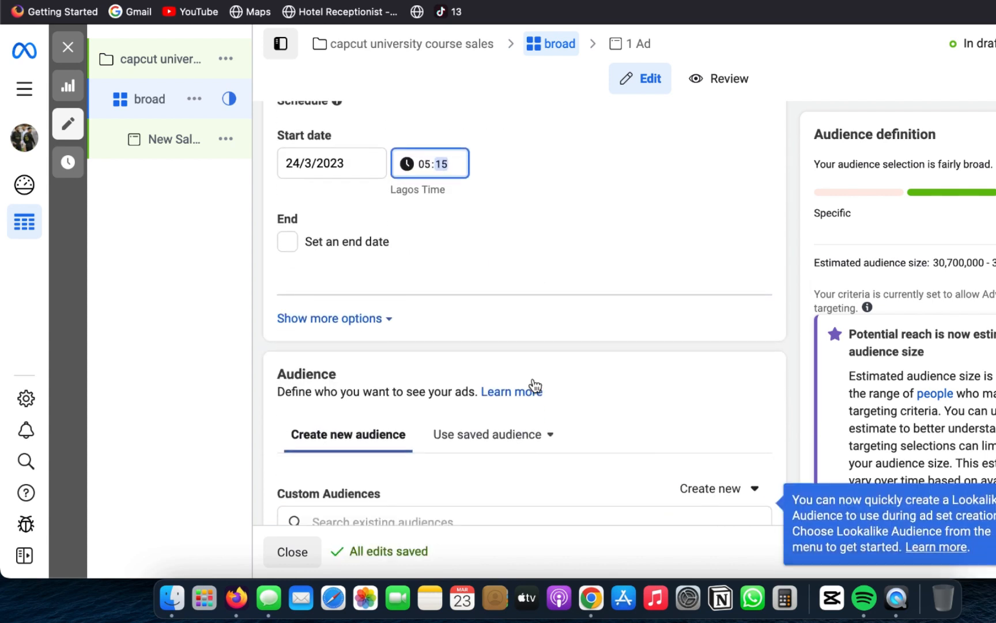
scroll(532, 378, "down", 2)
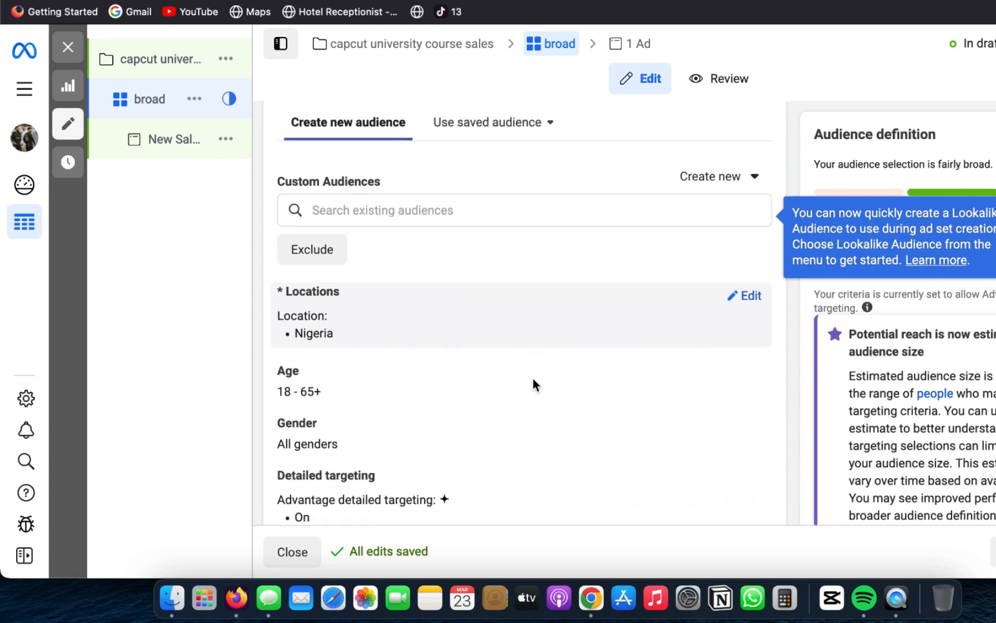
left_click(744, 354)
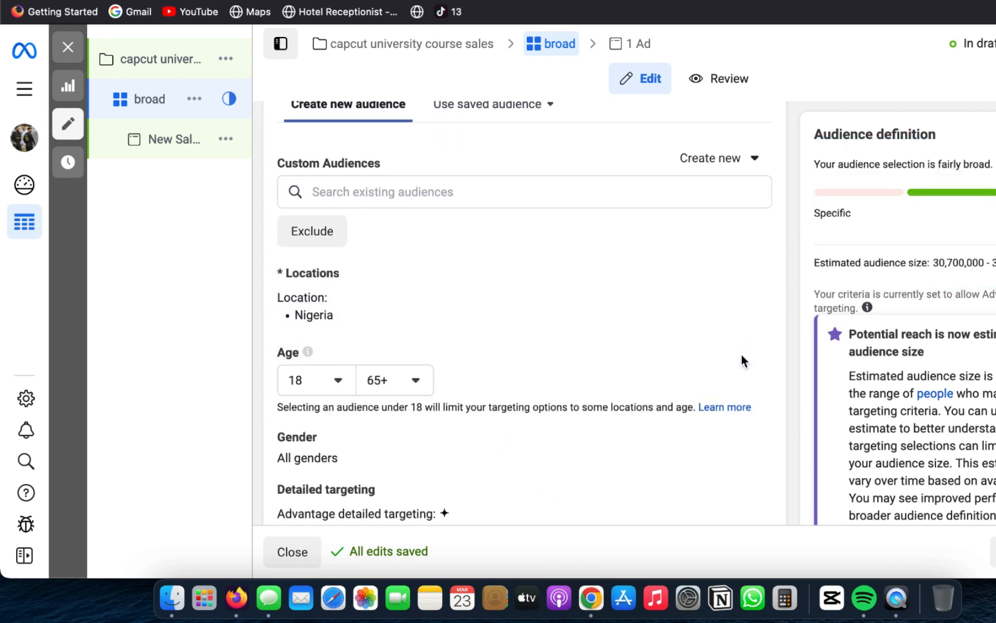
left_click(381, 381)
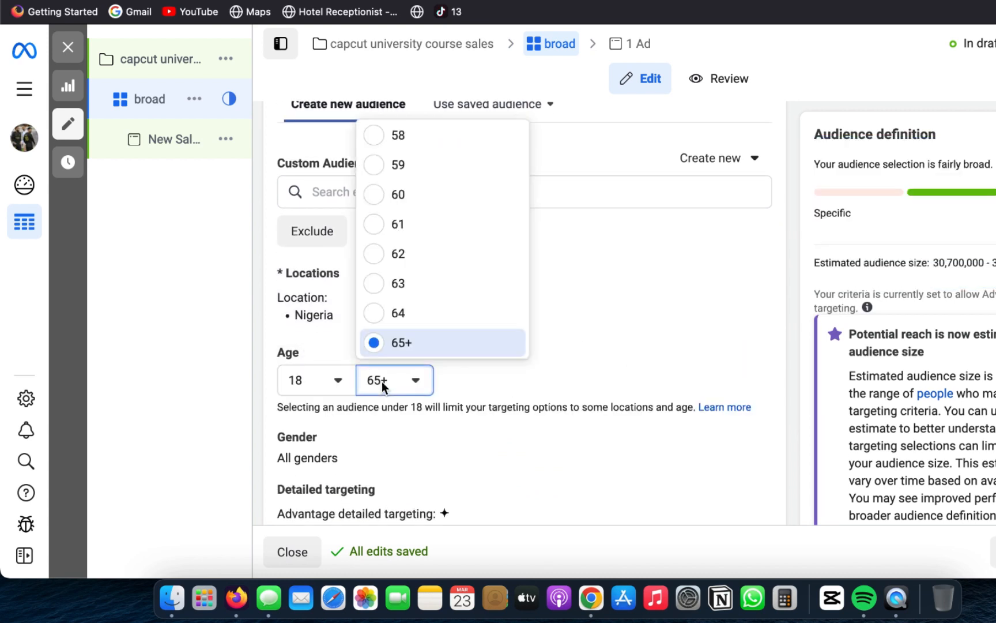
scroll(442, 199, "up", 10)
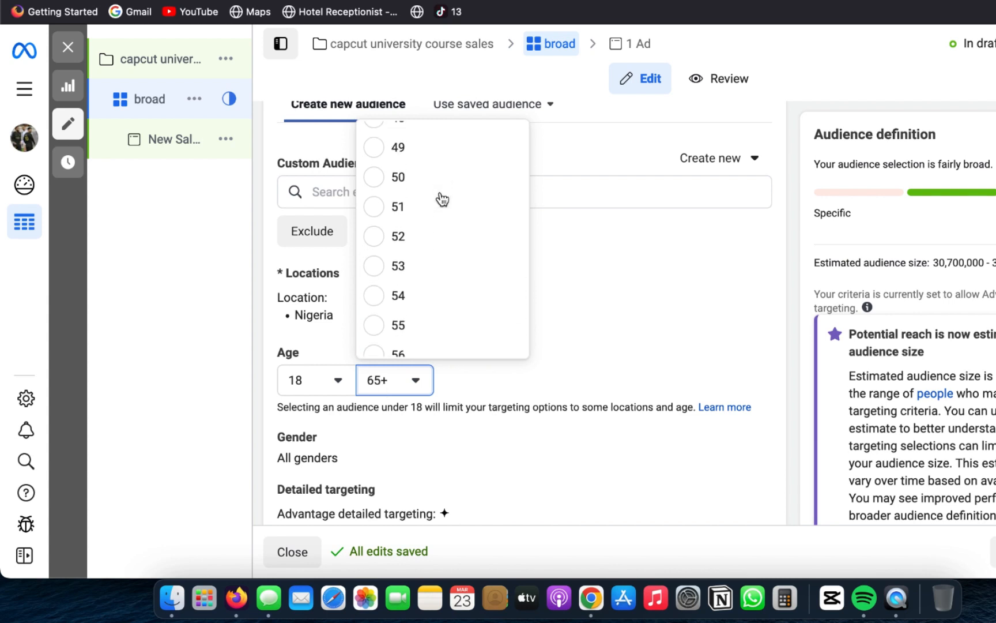
scroll(442, 199, "down", 4)
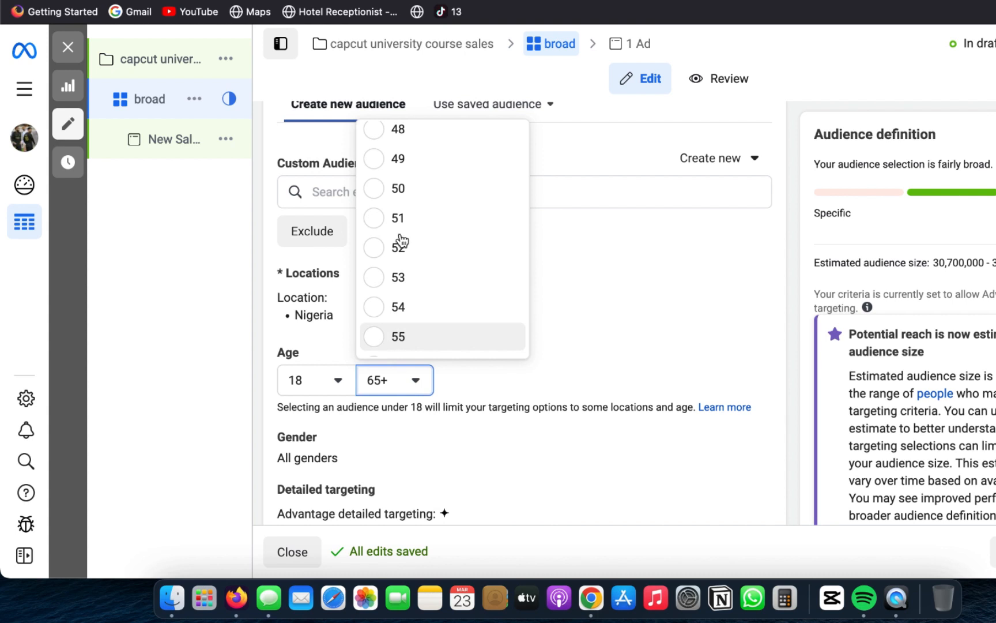
left_click(406, 190)
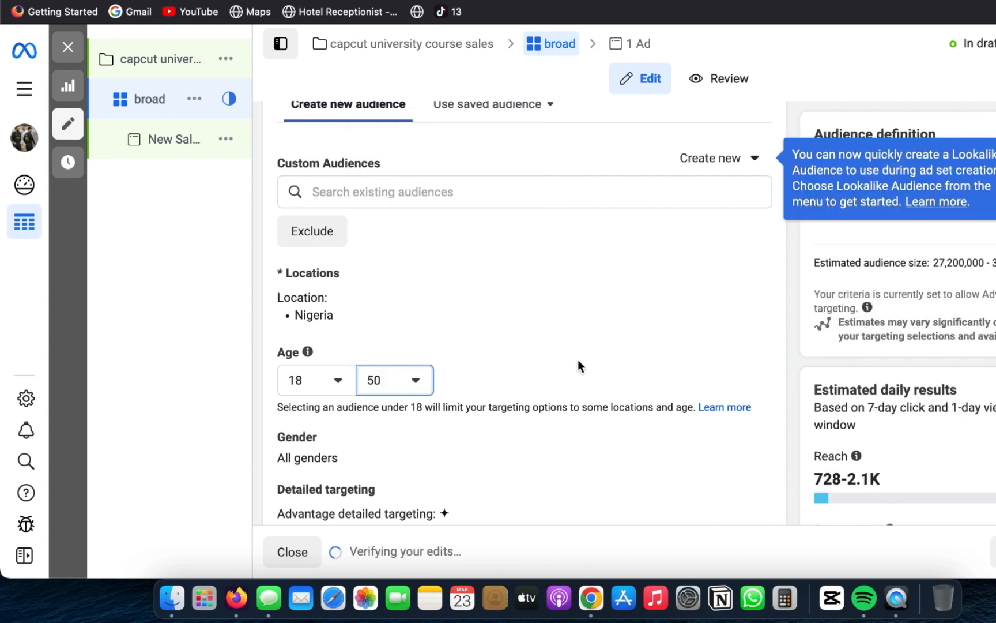
Step: Search the audience's detailed targeting for "affiliate" and add the interest Affiliate marketing (marketing)
scroll(578, 358, "down", 2)
scroll(578, 359, "down", 5)
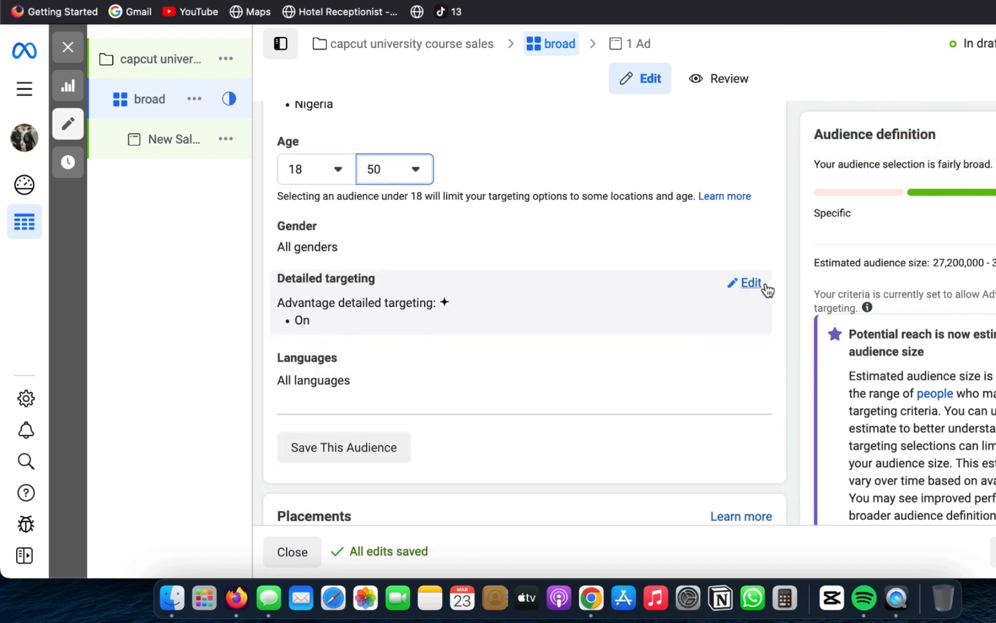
left_click(757, 283)
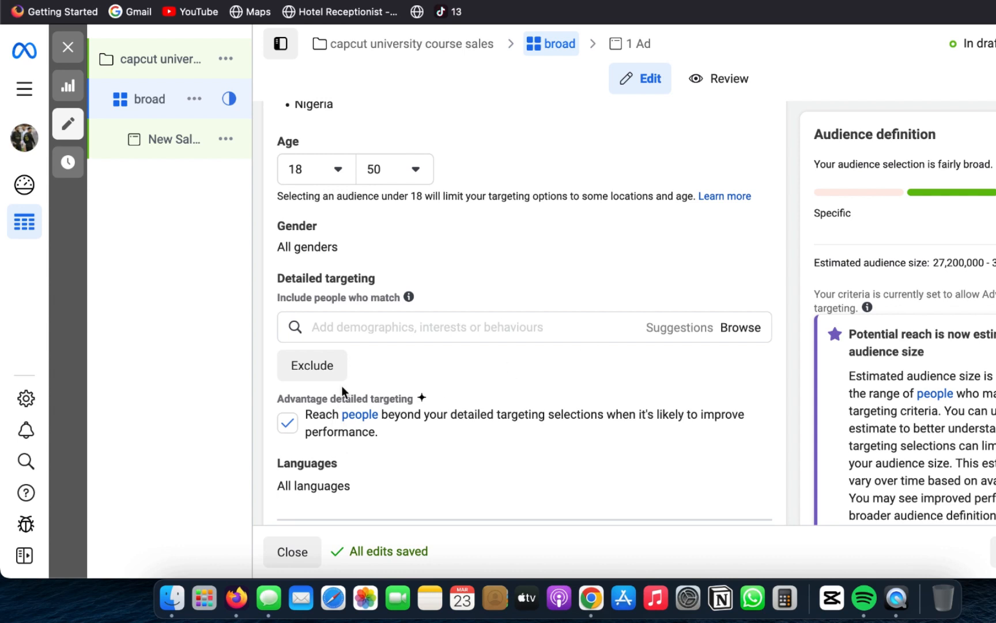
left_click(396, 328)
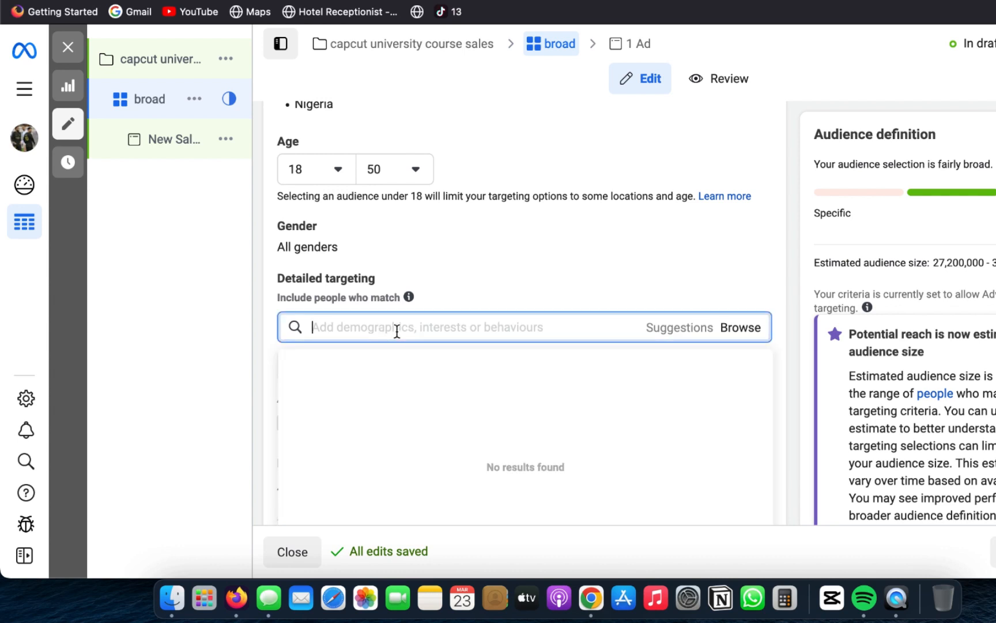
scroll(396, 330, "down", 3)
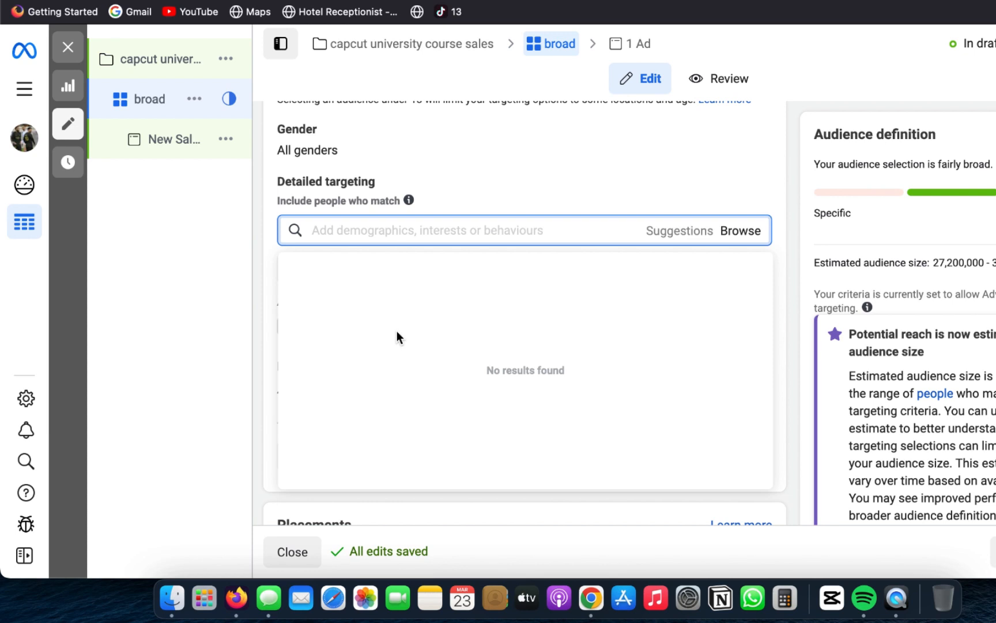
type("affiliate")
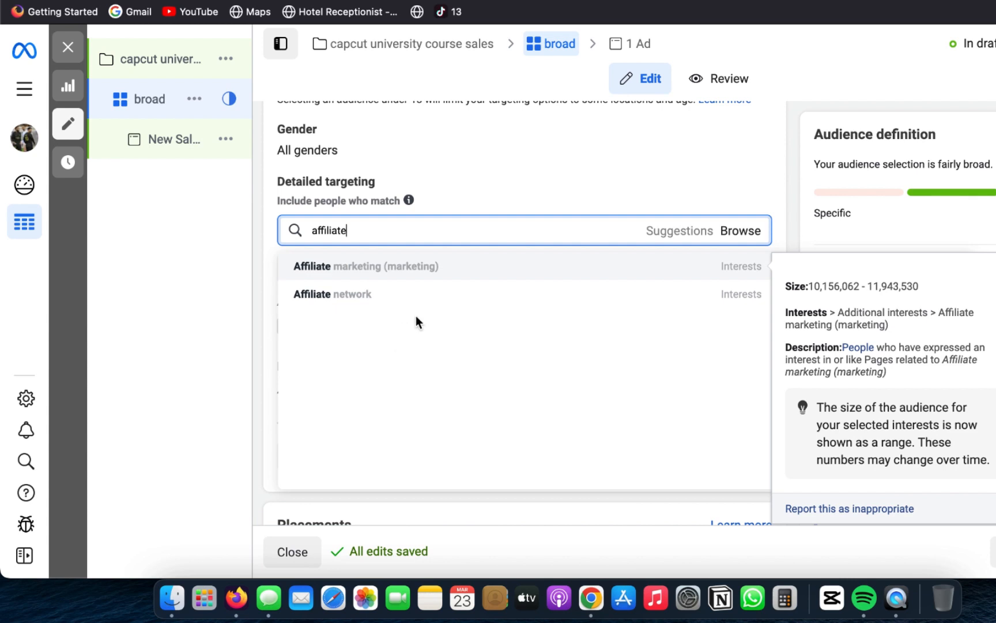
left_click(478, 269)
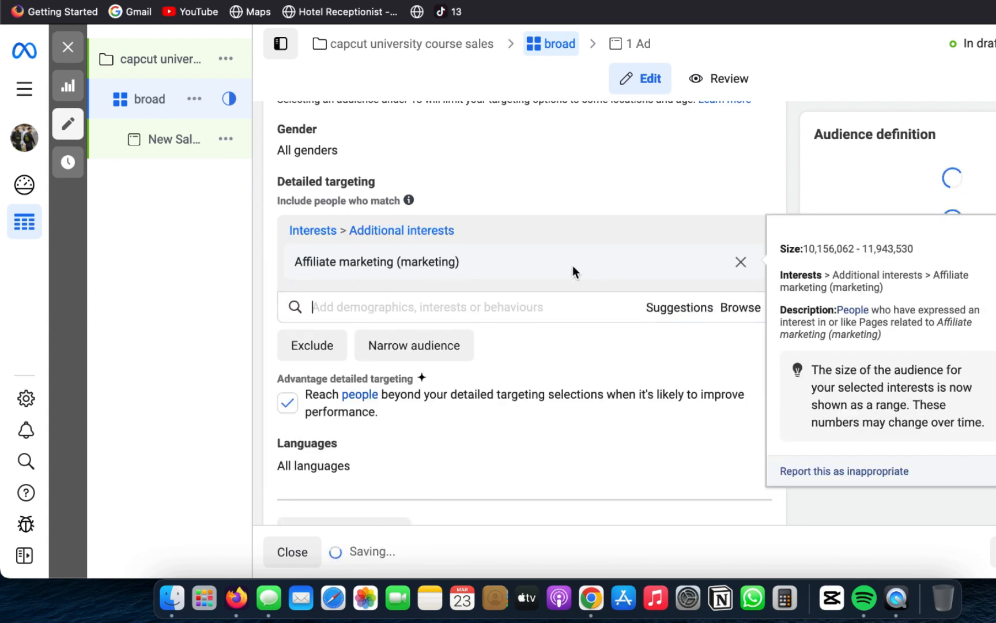
scroll(702, 286, "down", 6)
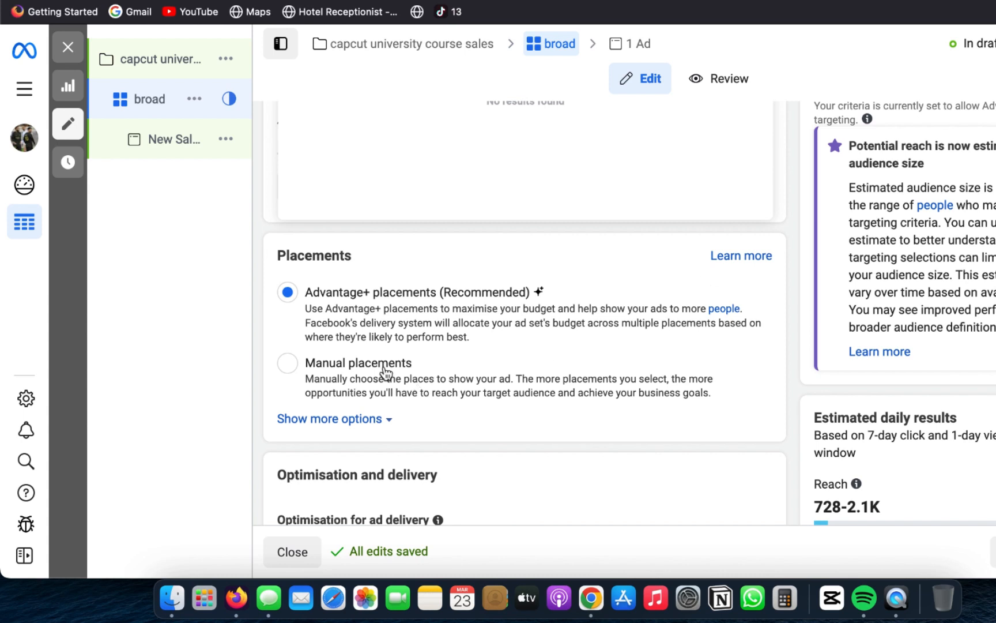
scroll(420, 378, "up", 4)
scroll(422, 378, "up", 2)
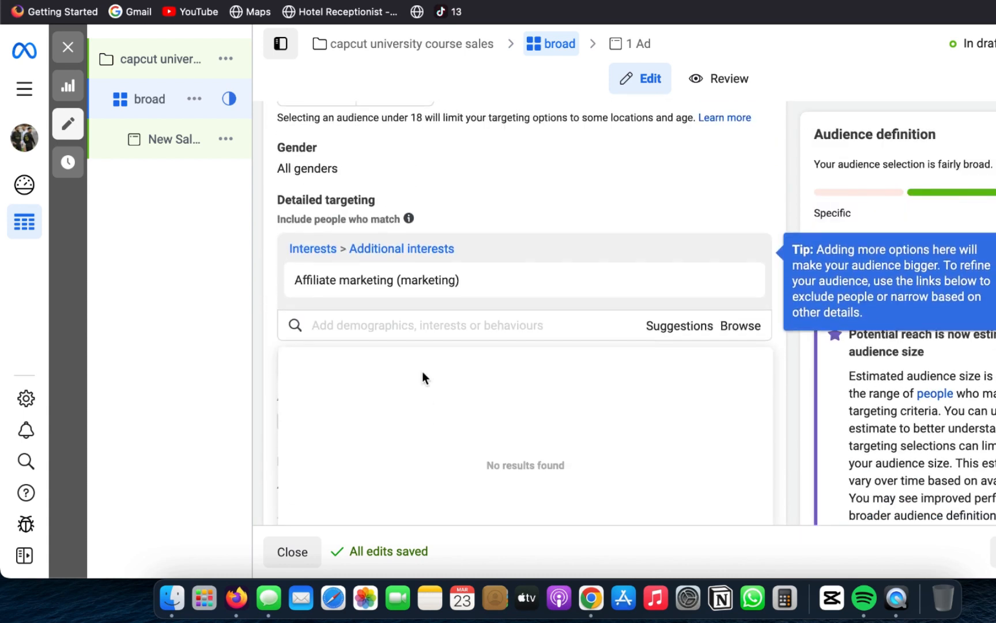
Step: Try to switch to manual placements and deselect Audience Network, Messenger and Instagram as platforms
scroll(422, 378, "down", 8)
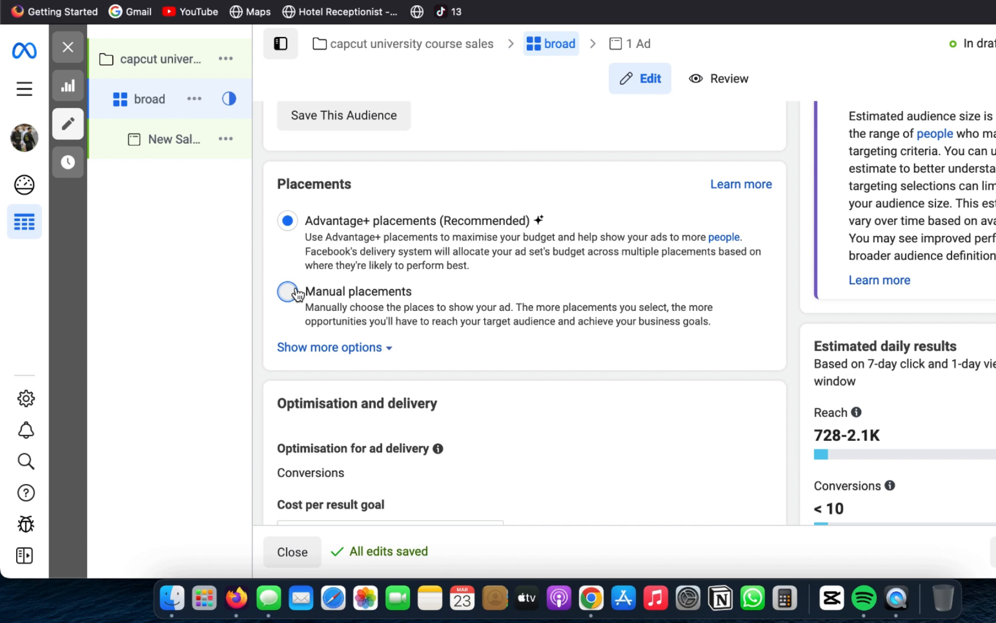
left_click(295, 293)
scroll(344, 438, "down", 2)
scroll(343, 404, "down", 1)
left_click(288, 348)
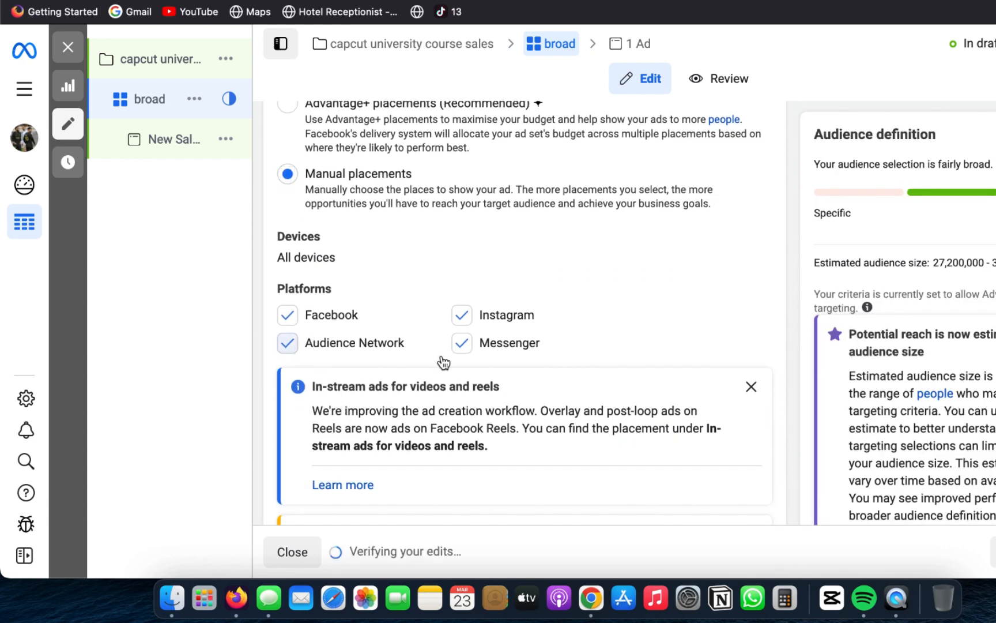
left_click(461, 346)
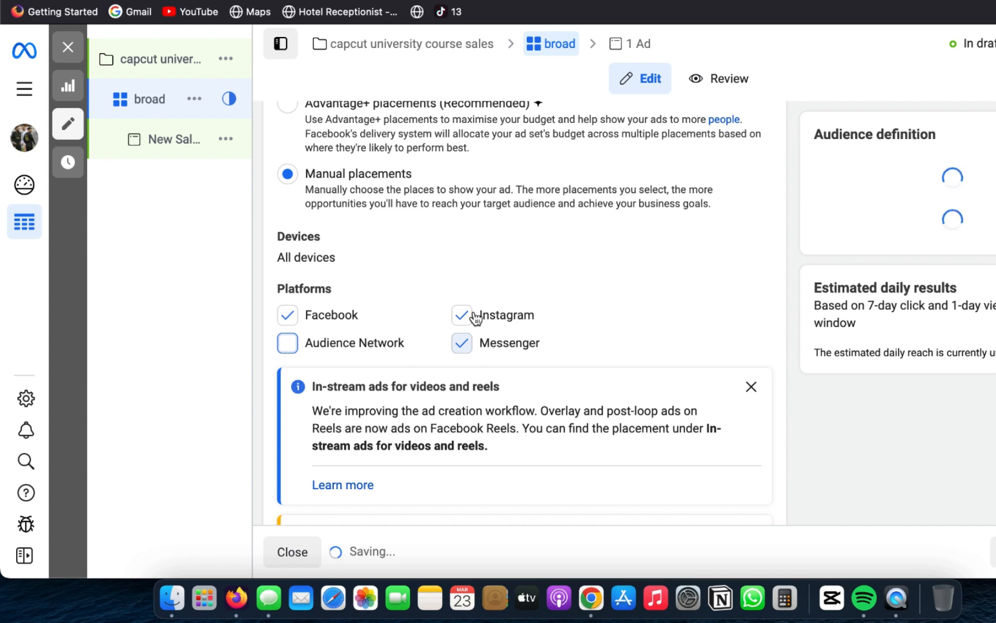
scroll(504, 358, "down", 2)
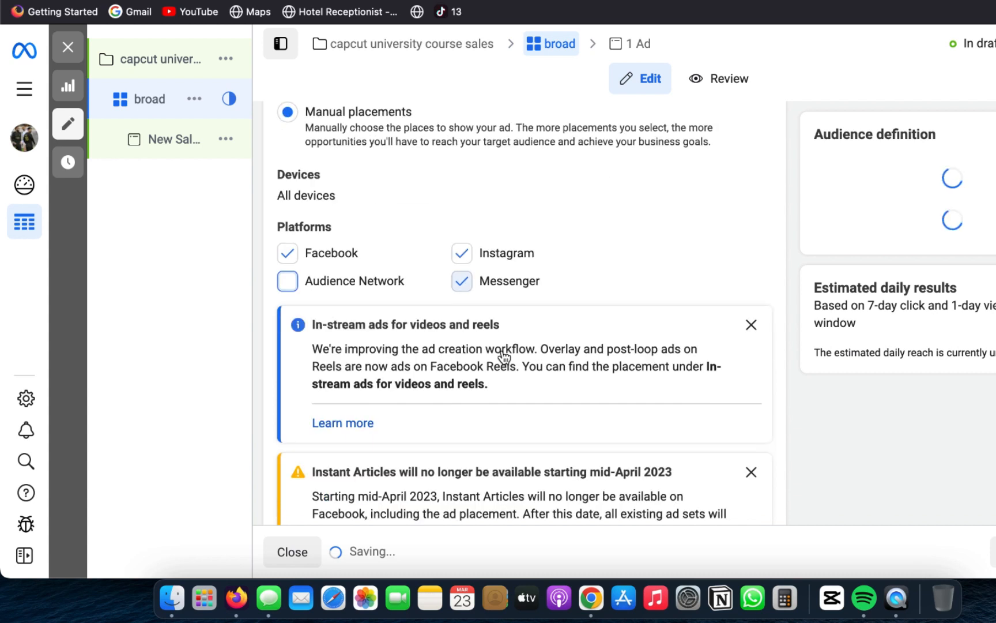
left_click(467, 261)
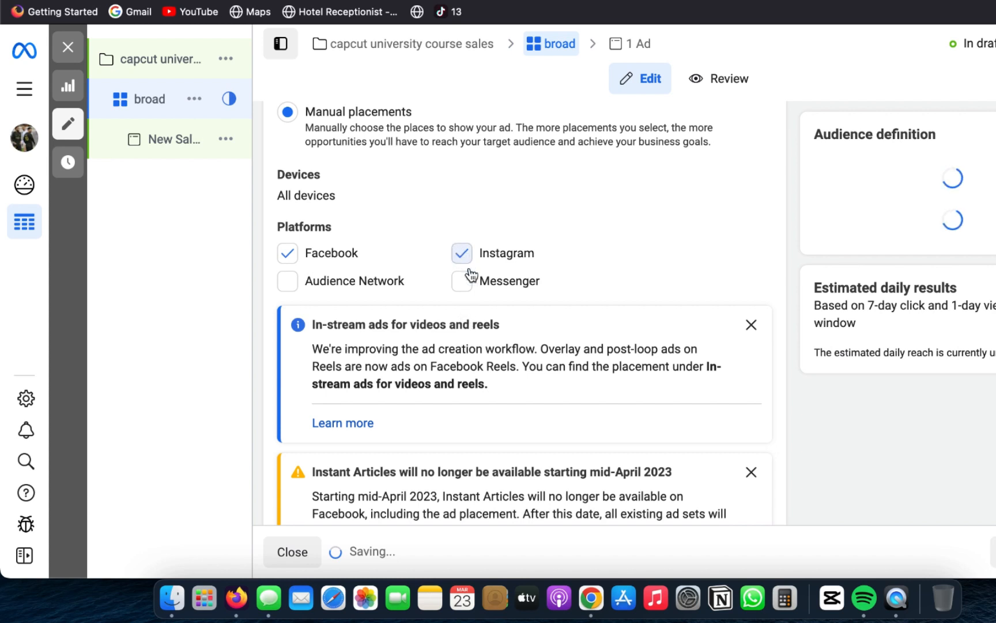
Step: Look through the manual placement notices, selected platforms, asset customisation and Feeds placements
scroll(478, 350, "down", 3)
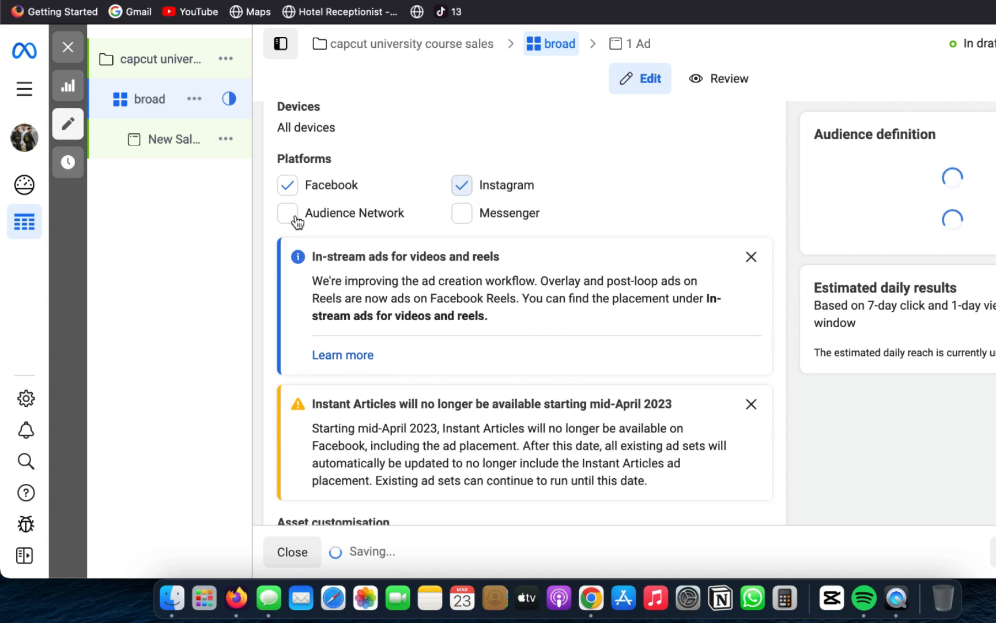
left_click(751, 257)
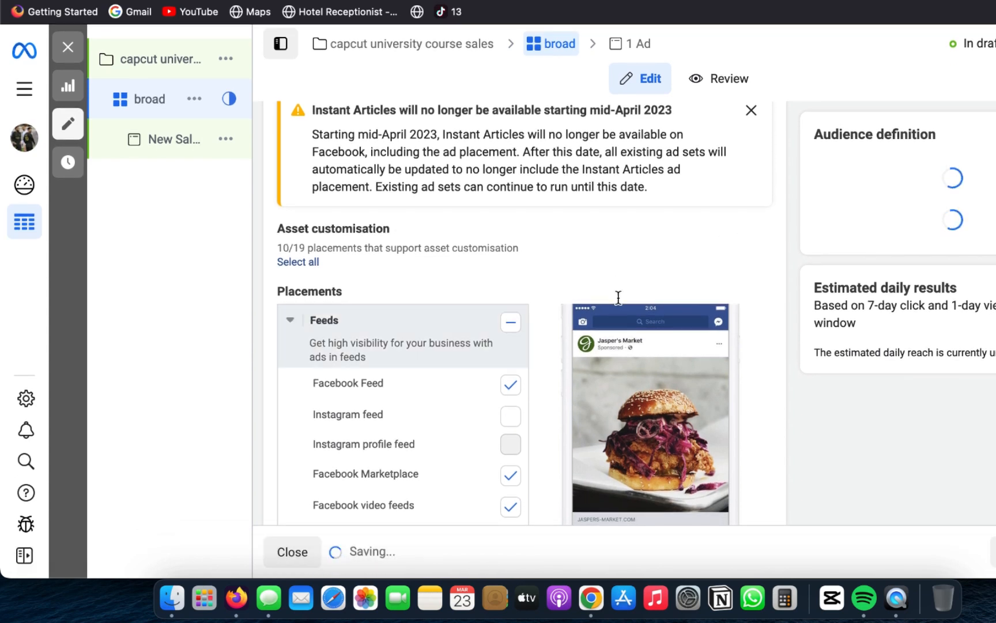
scroll(622, 296, "up", 8)
scroll(622, 295, "up", 2)
scroll(622, 296, "down", 2)
triple_click(622, 295)
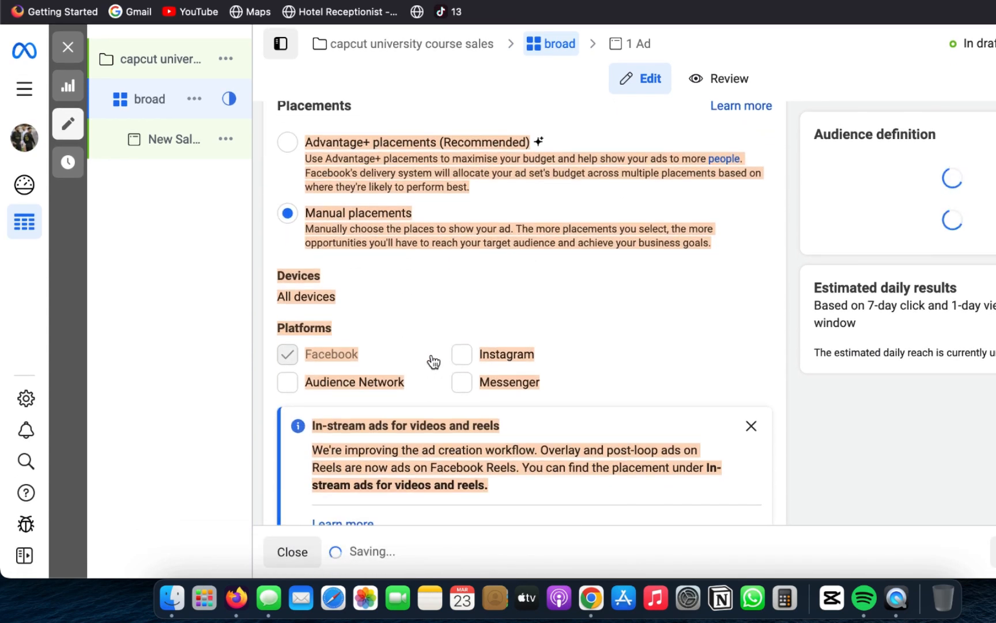
scroll(449, 325, "down", 10)
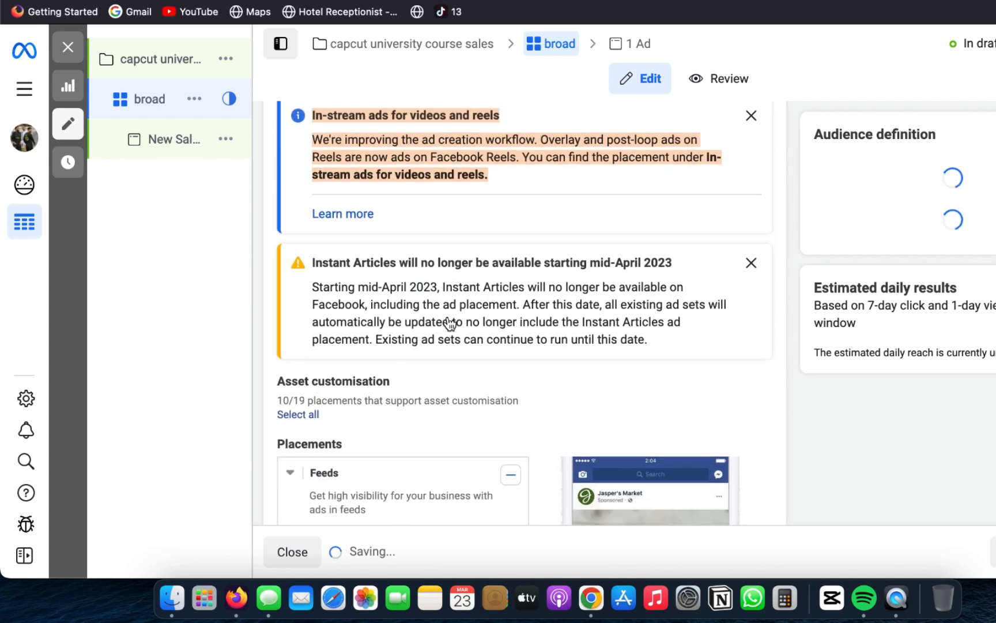
scroll(450, 325, "down", 3)
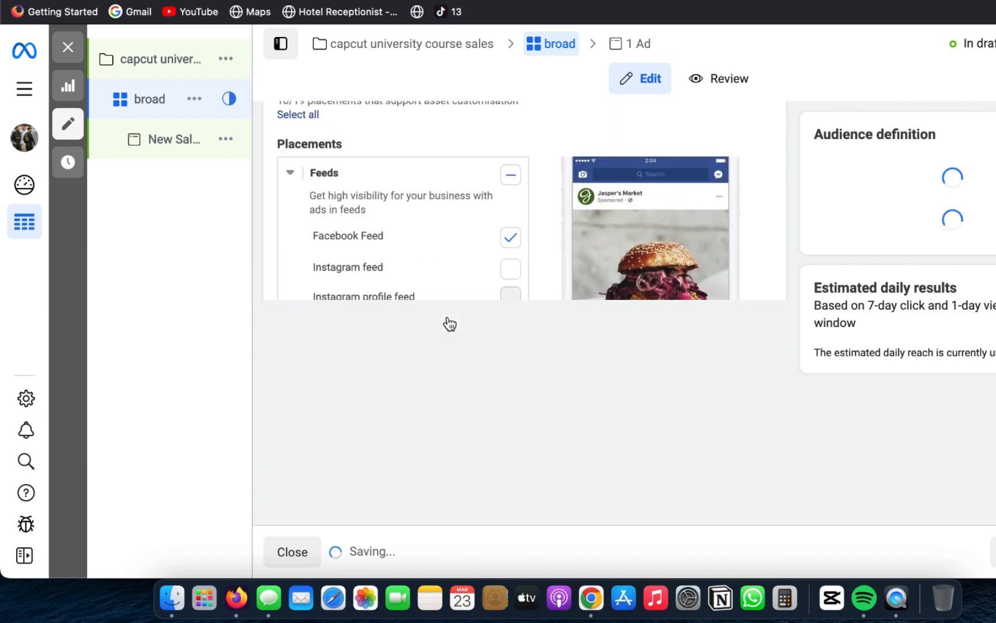
scroll(490, 290, "down", 1)
Step: Choose manual placements for the ad set and deselect Audience Network, Messenger and Instagram, keeping only Facebook
scroll(501, 317, "up", 2)
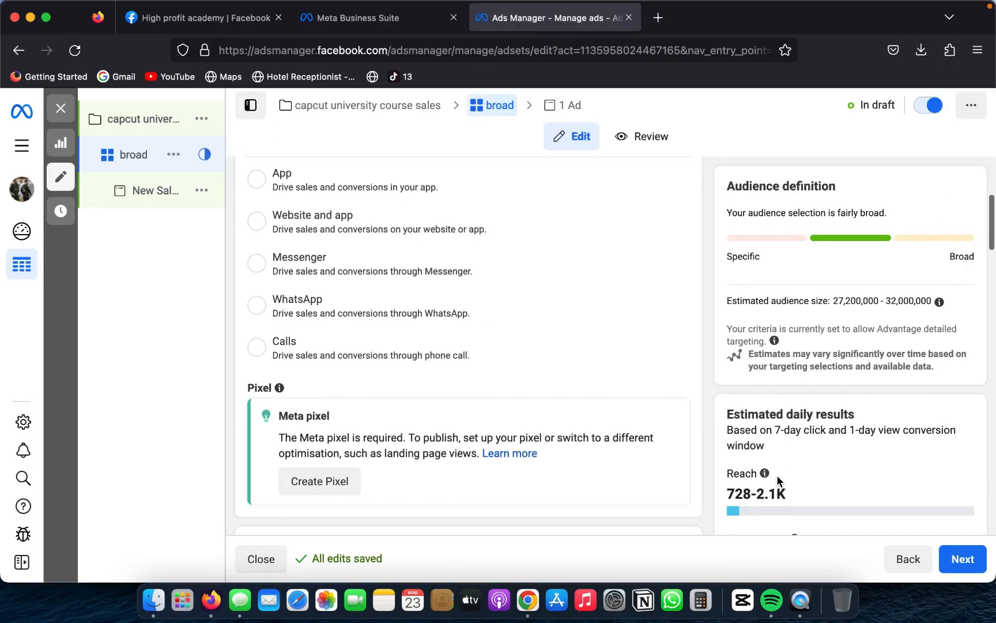
scroll(778, 470, "down", 3)
scroll(925, 332, "down", 10)
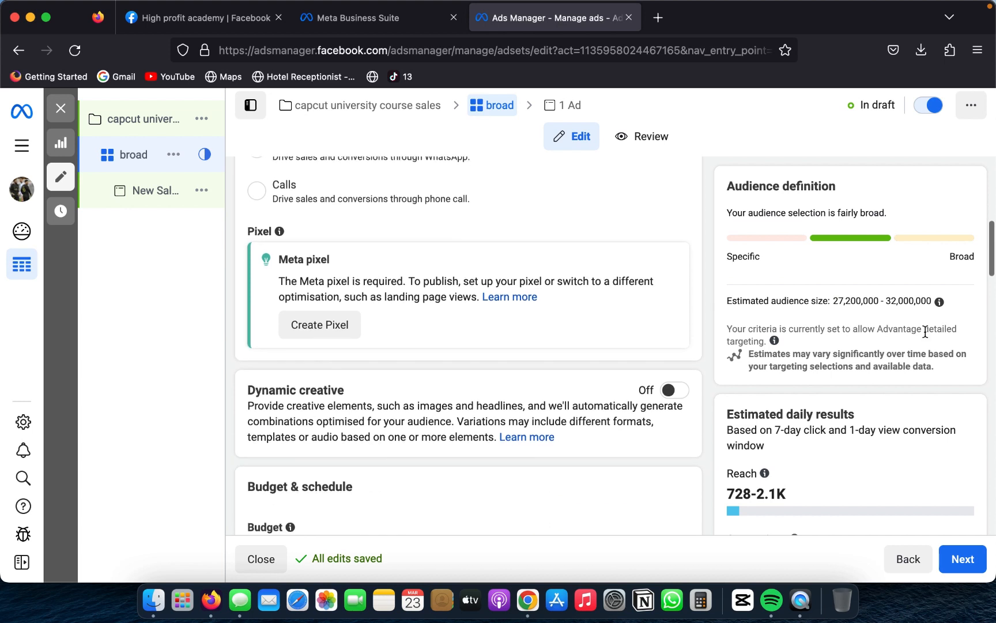
scroll(925, 332, "down", 9)
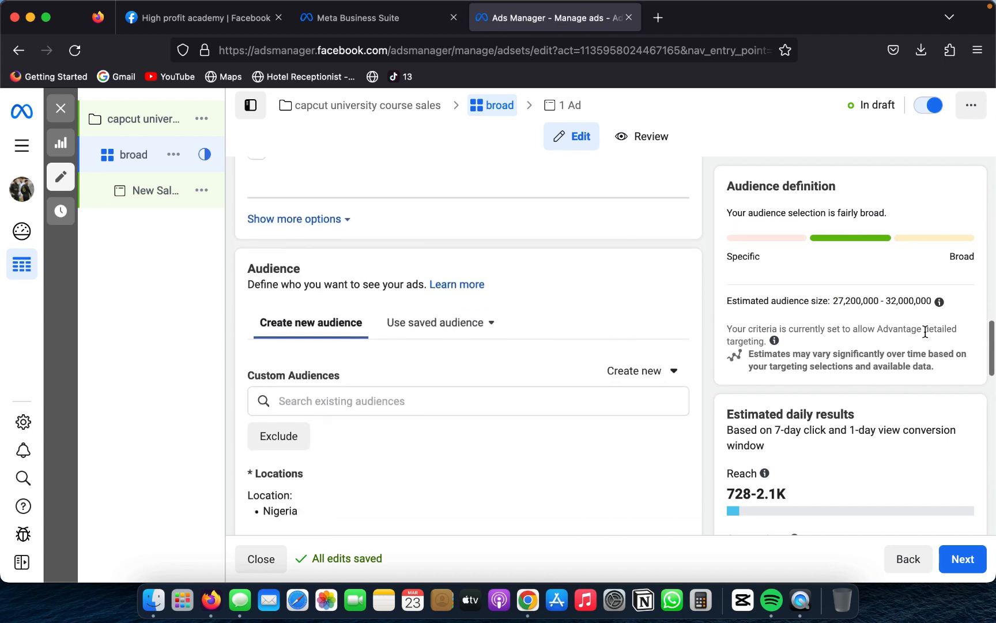
scroll(925, 332, "down", 9)
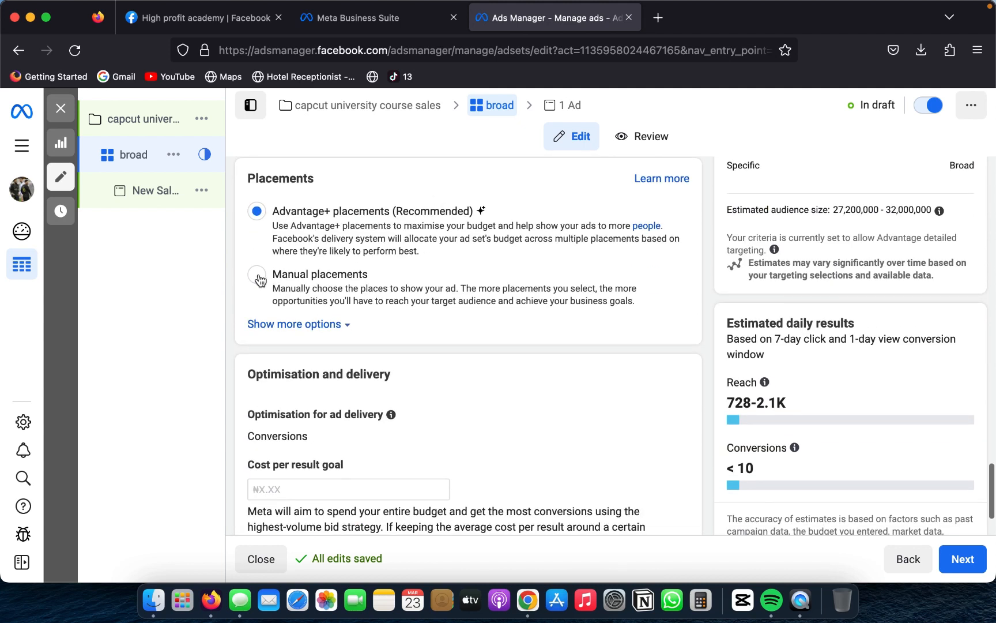
left_click(257, 276)
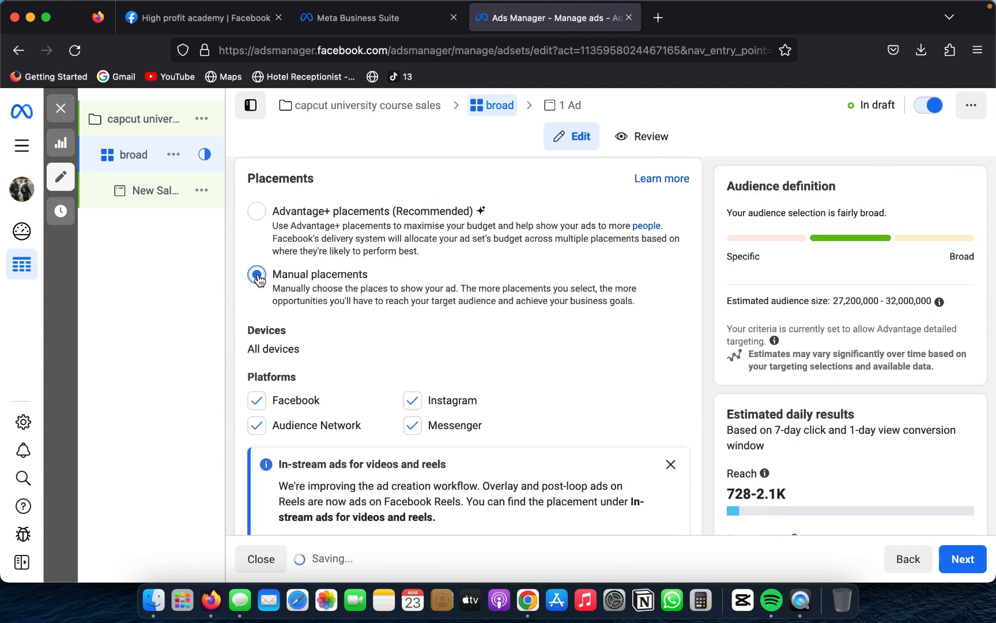
left_click(257, 428)
left_click(413, 398)
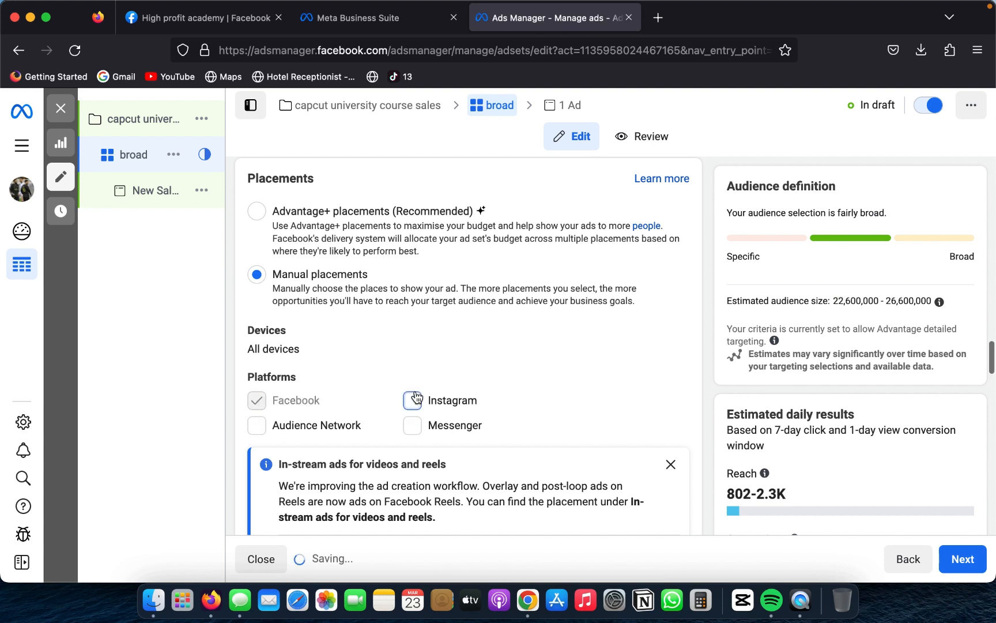
Step: Deselect Facebook Marketplace, Facebook video feeds and Facebook right column among the ad set's Feeds placements
scroll(522, 387, "down", 2)
scroll(522, 388, "down", 10)
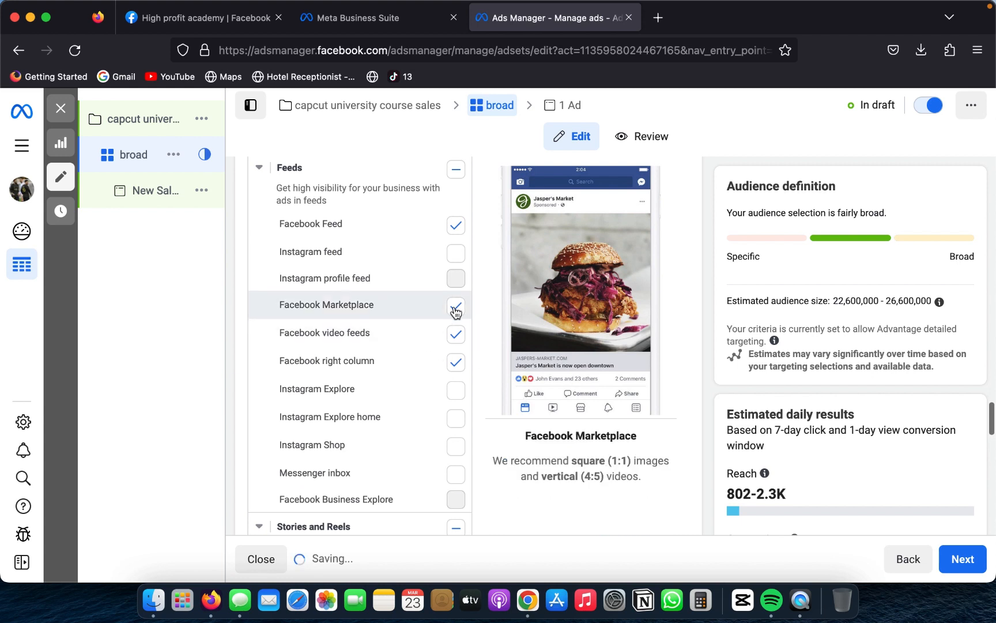
left_click(456, 309)
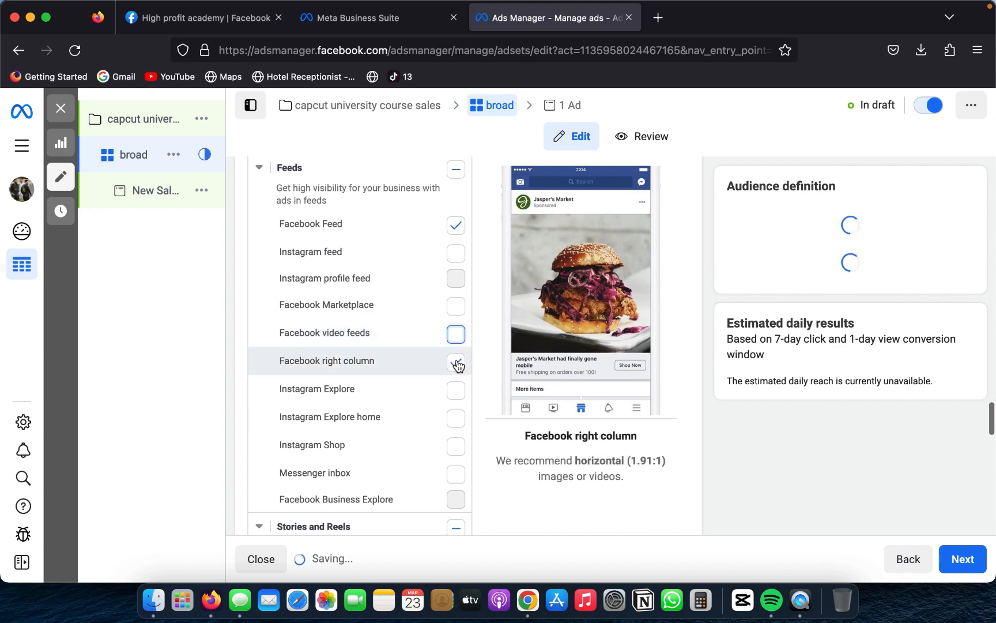
Step: Deselect Facebook Reels and the whole In-stream ads for videos and reels group, keeping Facebook Stories selected
scroll(457, 365, "down", 5)
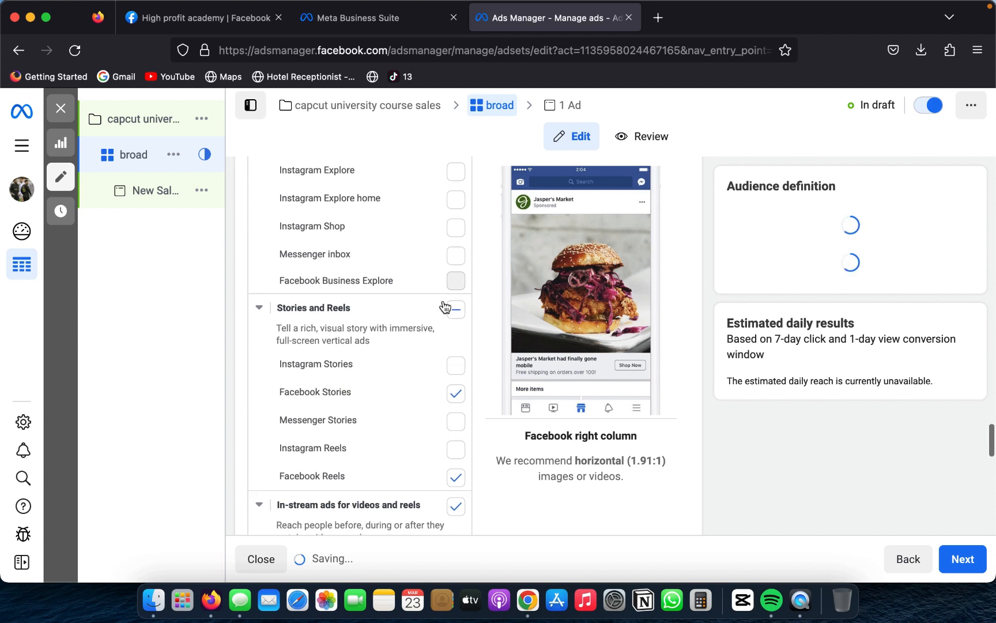
scroll(447, 429, "down", 2)
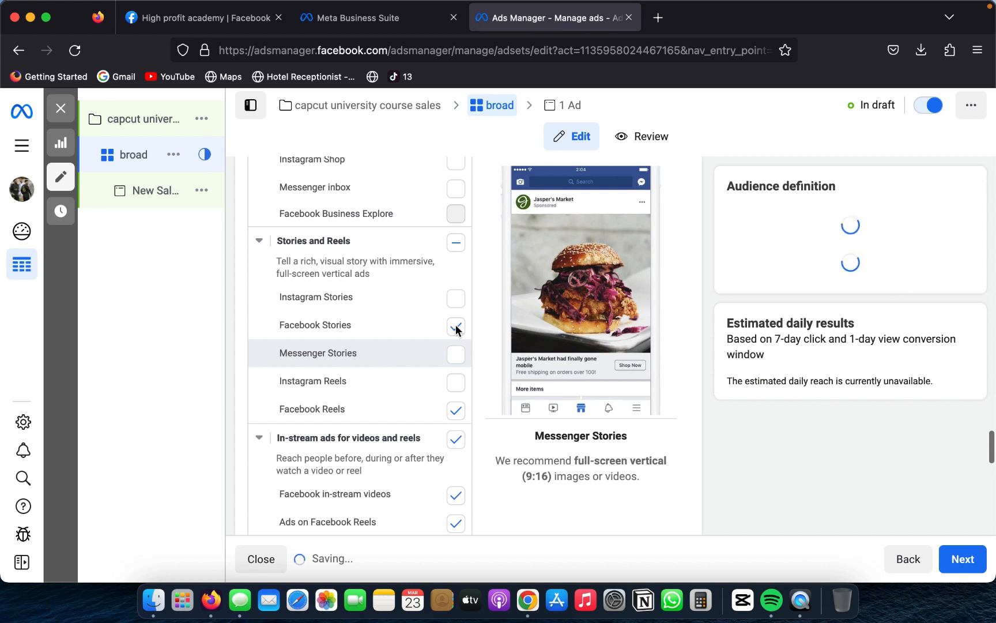
scroll(453, 405, "down", 3)
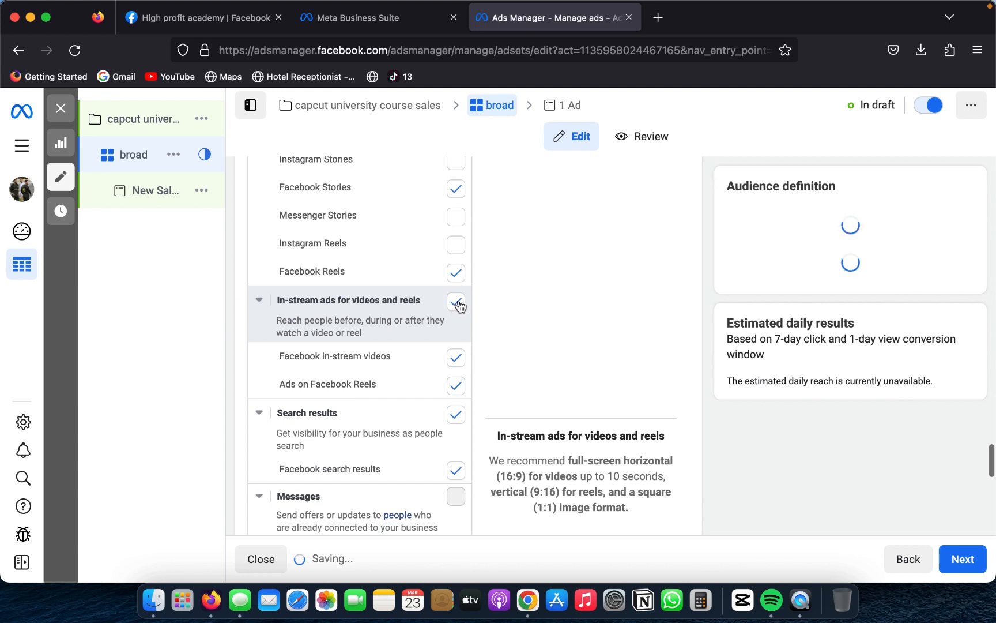
left_click(457, 281)
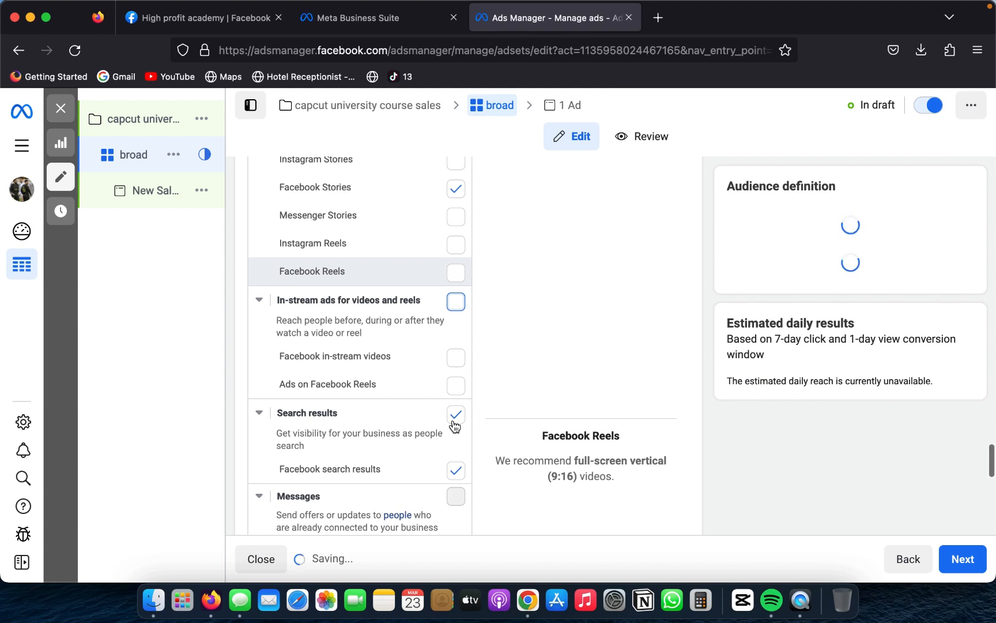
Step: Deselect the Search results placement group, including Facebook search results
scroll(456, 426, "down", 1)
scroll(455, 426, "down", 2)
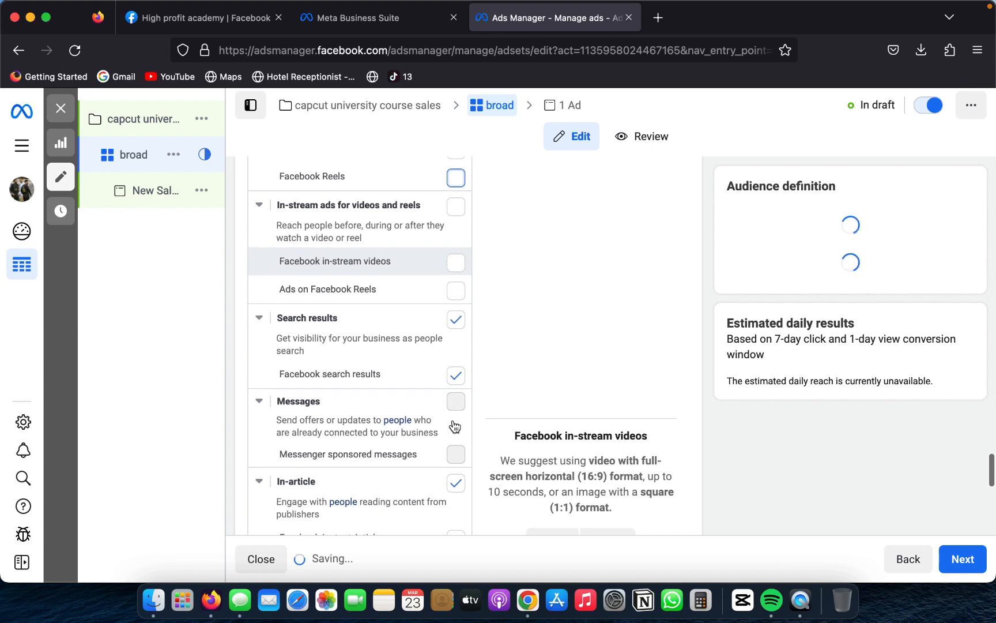
scroll(453, 460, "down", 2)
left_click(456, 429)
scroll(463, 430, "down", 6)
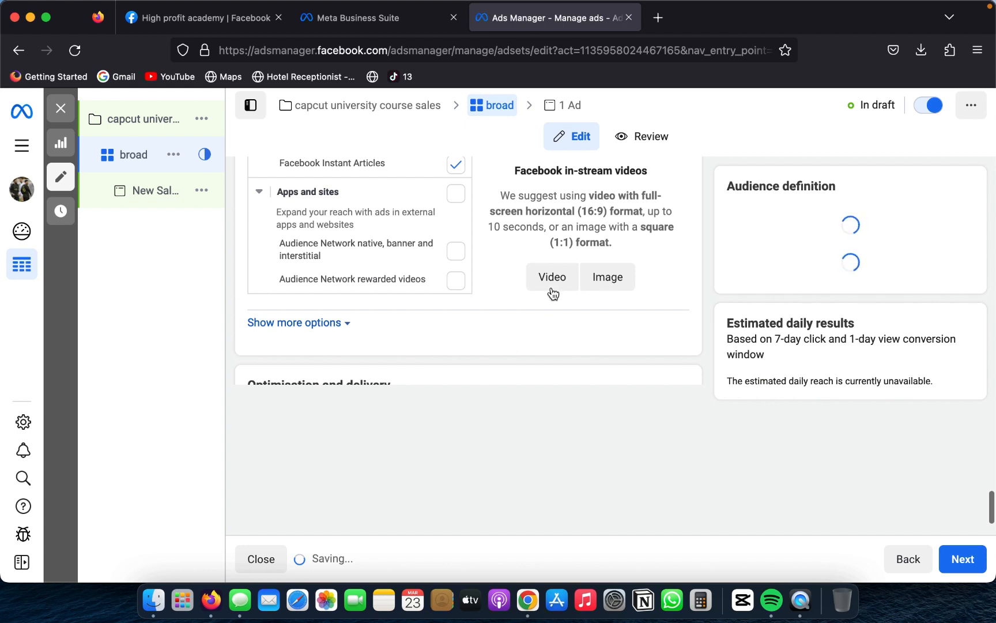
Step: Look through the placement list from Feeds to Apps and sites to check which placements are selected
scroll(551, 291, "up", 10)
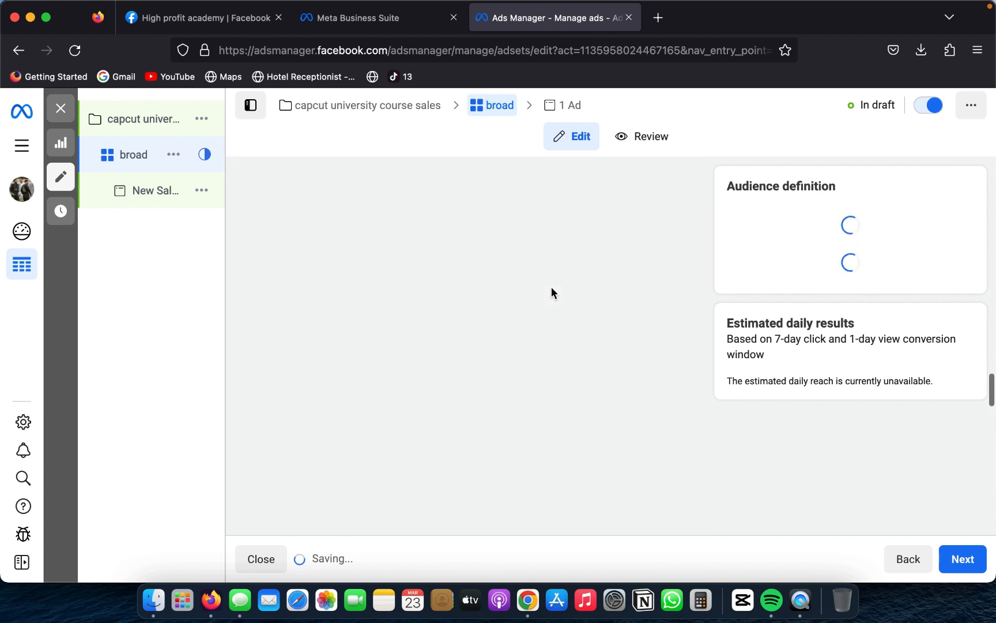
scroll(553, 293, "down", 3)
scroll(553, 293, "down", 8)
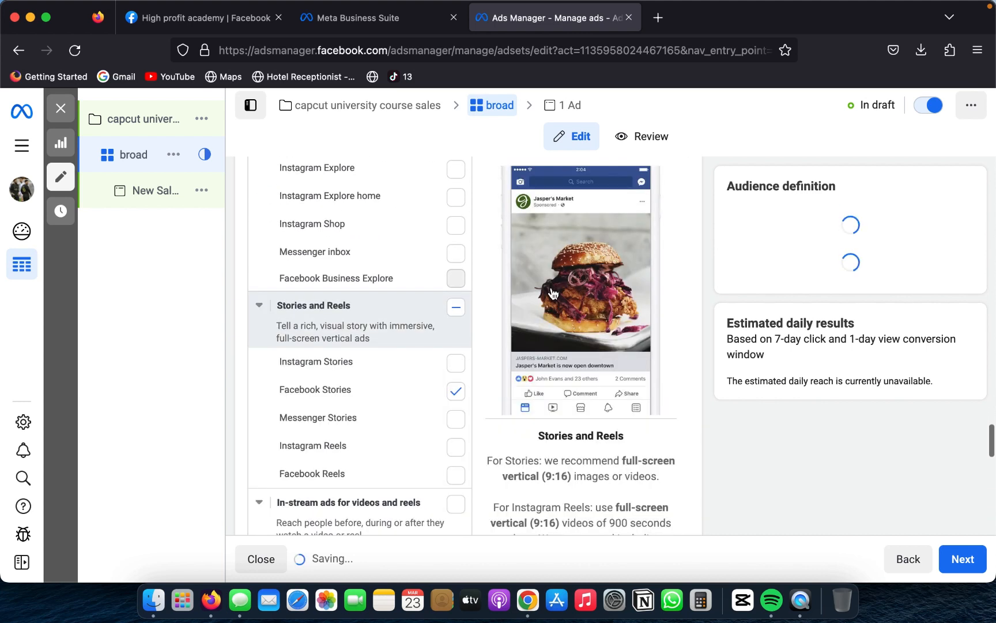
scroll(456, 380, "down", 1)
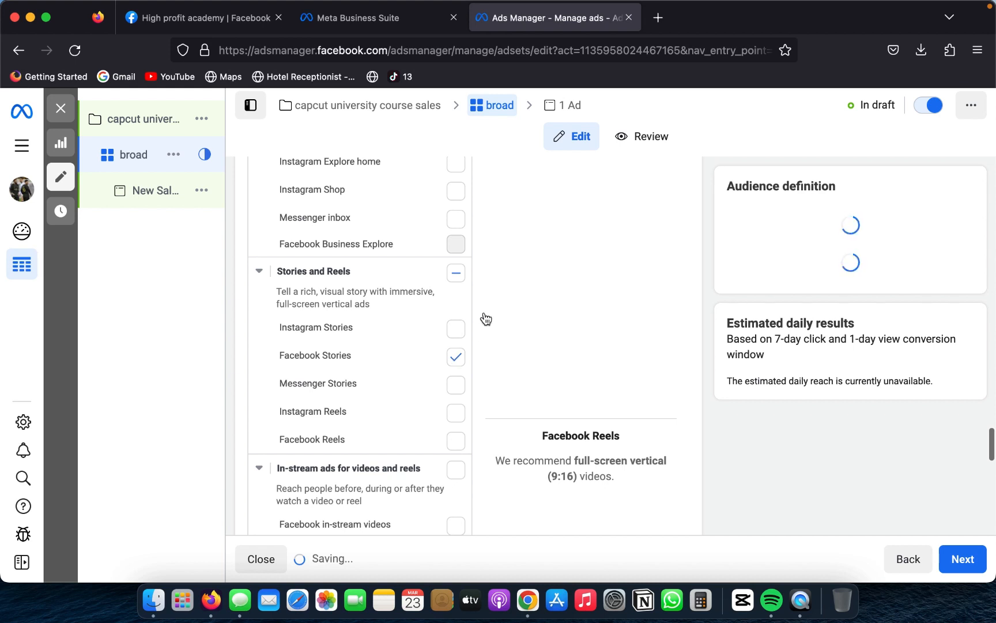
scroll(436, 305, "down", 10)
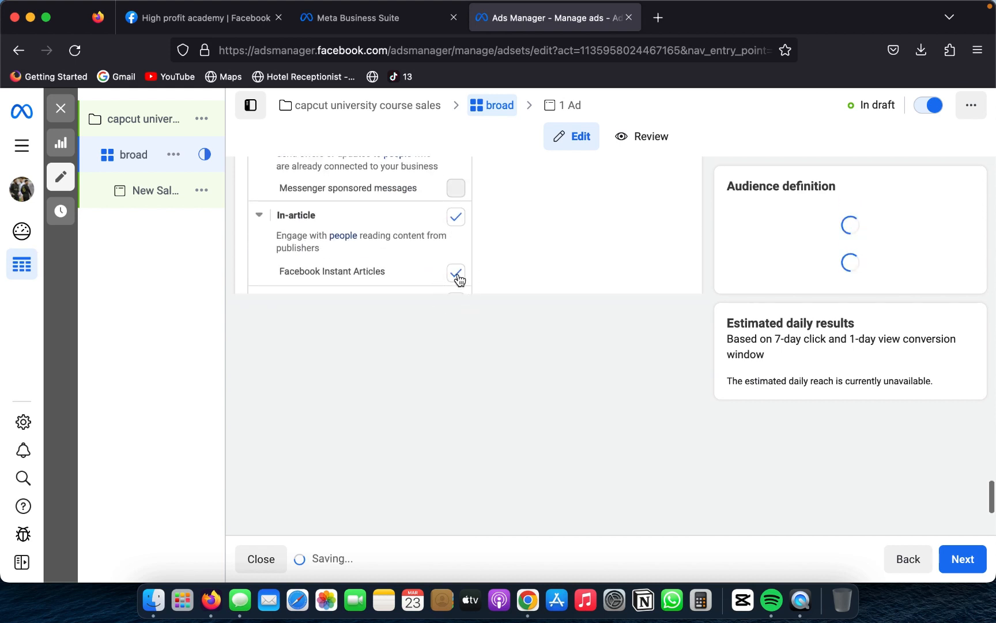
scroll(544, 405, "down", 3)
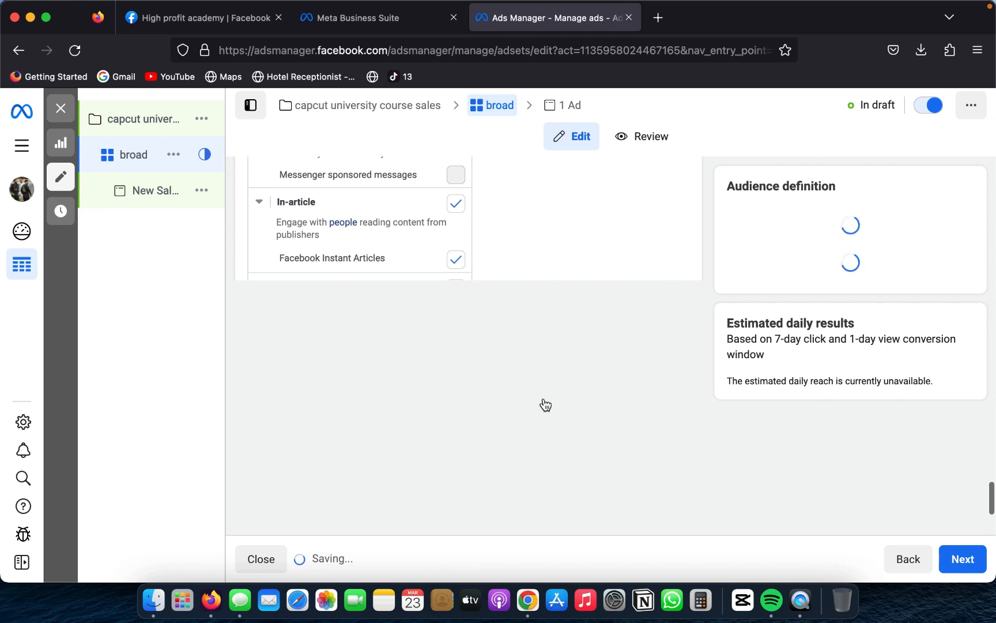
scroll(545, 405, "up", 10)
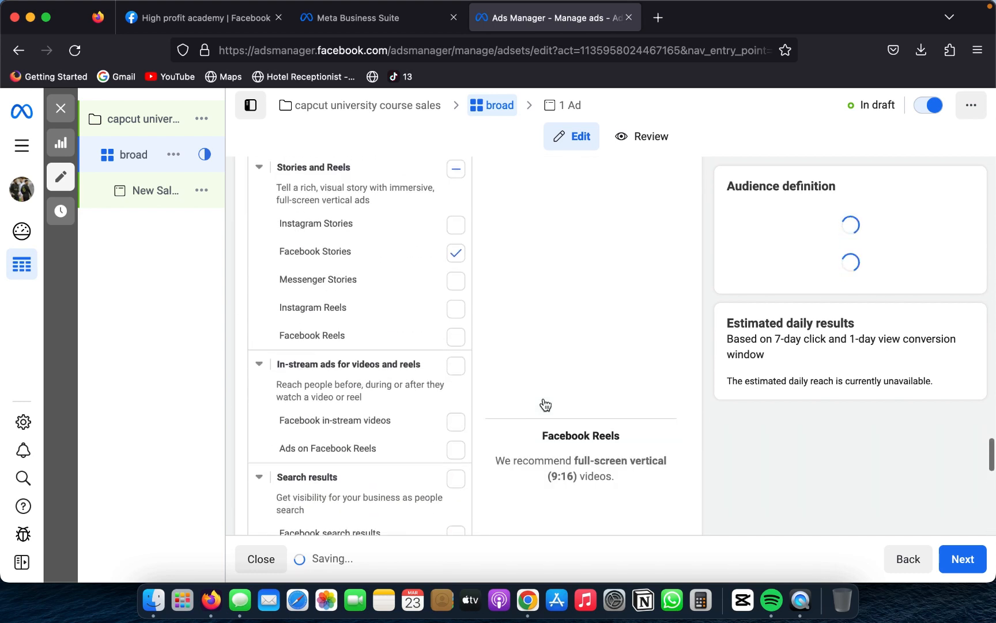
scroll(545, 404, "down", 8)
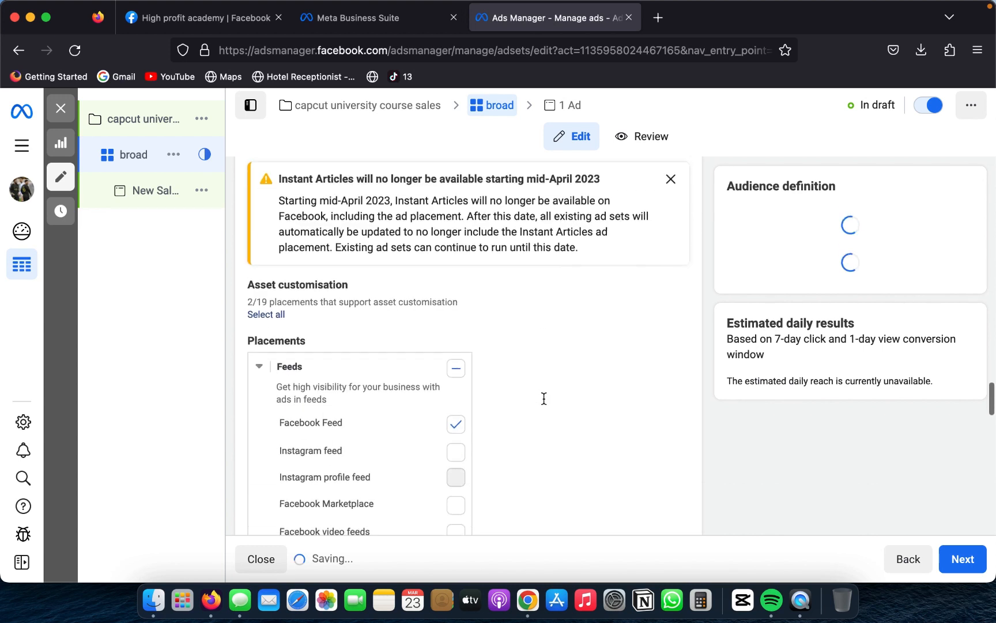
scroll(544, 397, "down", 10)
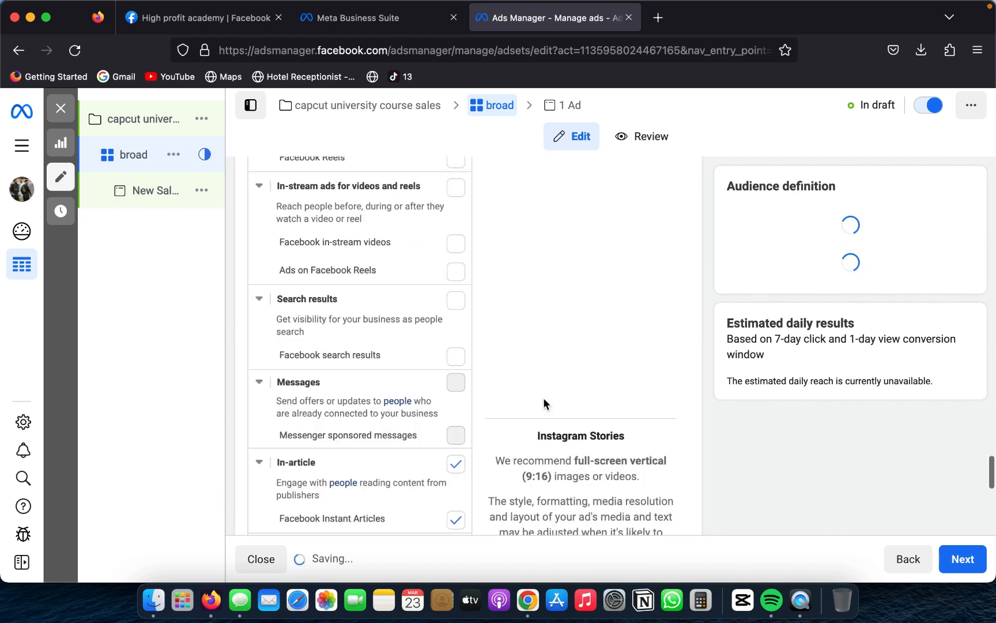
scroll(543, 402, "down", 4)
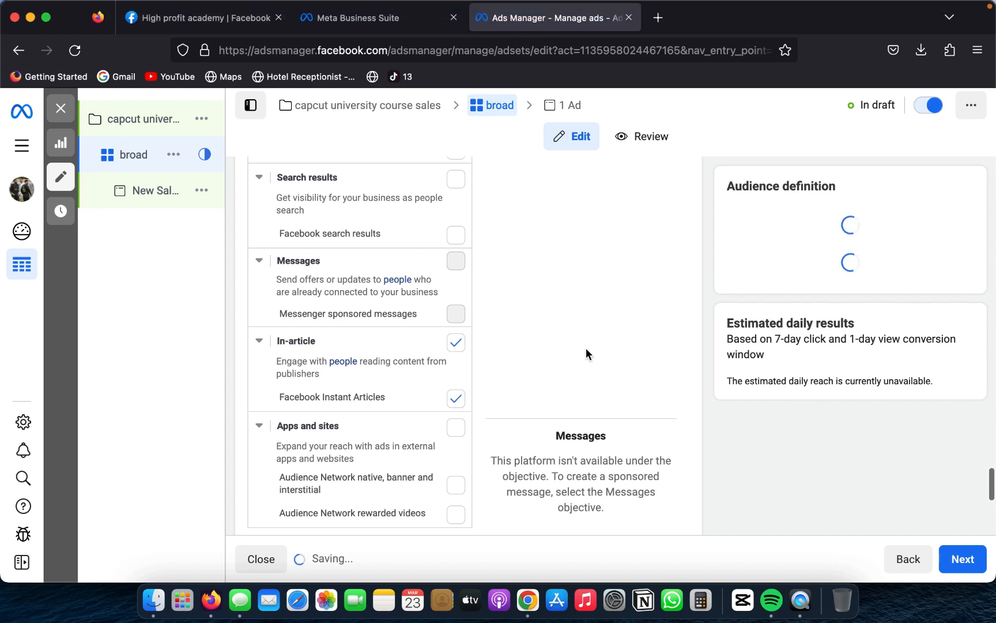
scroll(586, 348, "down", 5)
scroll(586, 348, "up", 8)
scroll(586, 348, "down", 1)
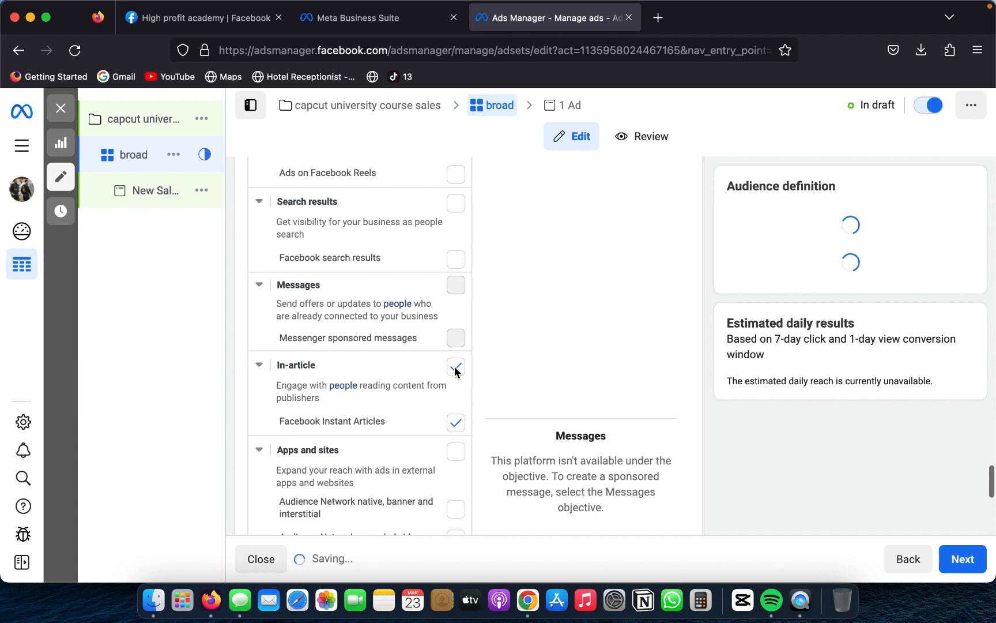
Step: Deselect the In-article placement group, including Facebook Instant Articles
scroll(487, 459, "down", 7)
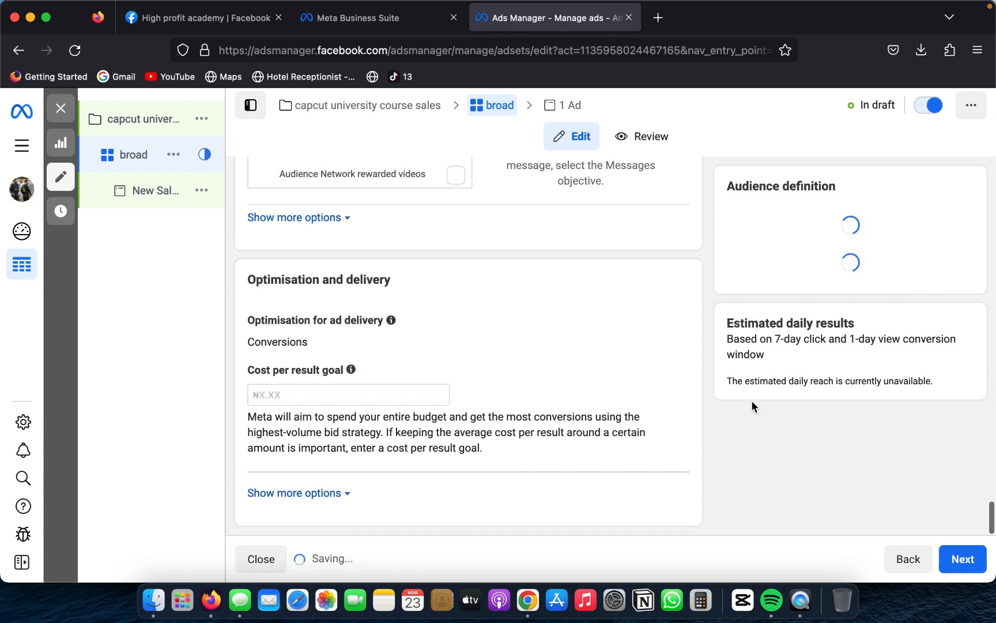
scroll(768, 359, "up", 10)
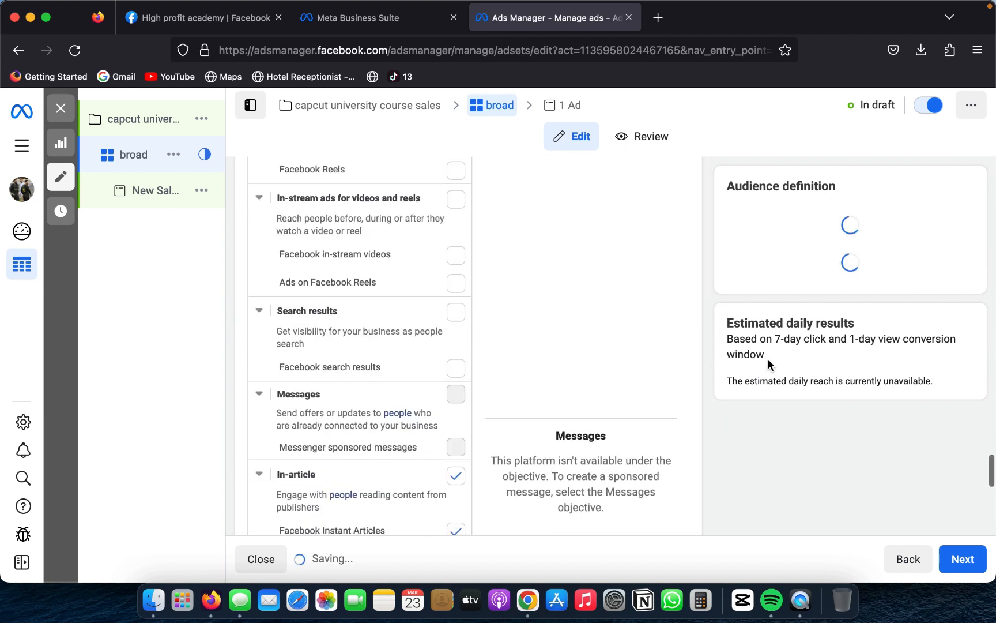
scroll(768, 359, "down", 4)
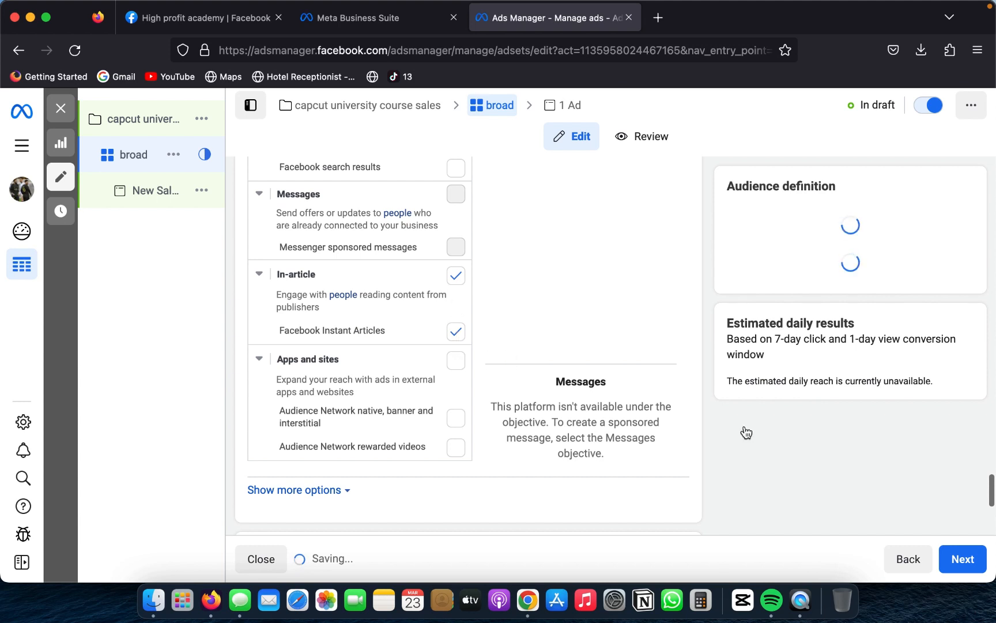
scroll(763, 373, "up", 2)
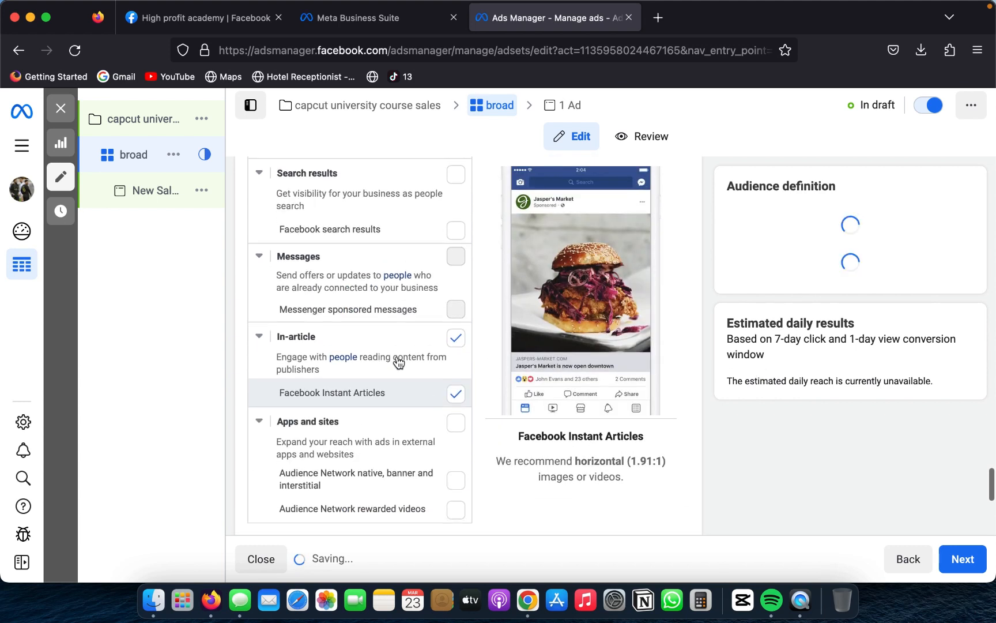
left_click(456, 339)
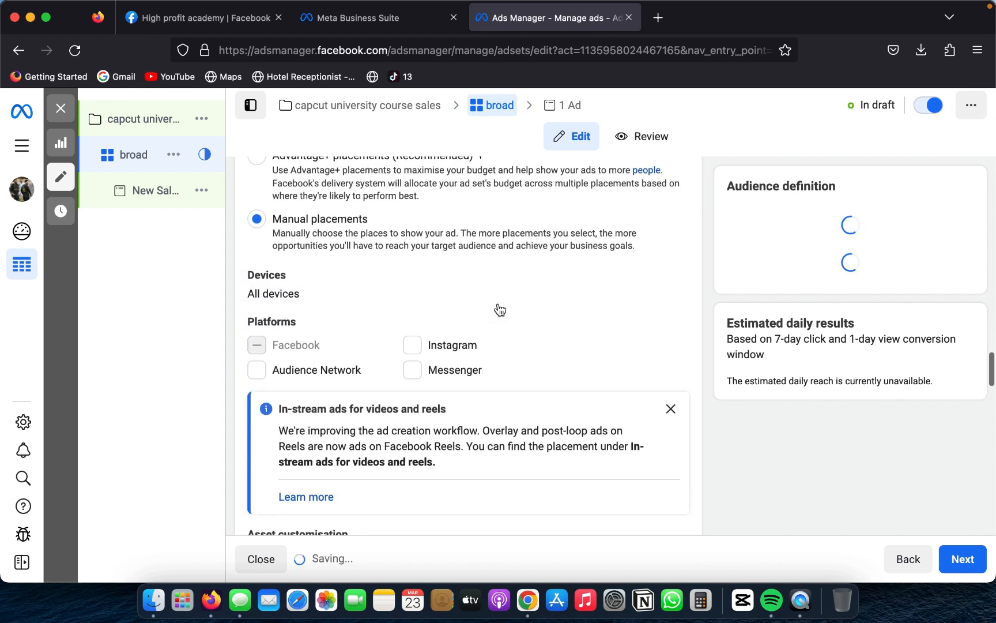
Step: Check the ad set's remaining settings and open the New Sales ad under the broad ad set for editing
scroll(500, 309, "down", 10)
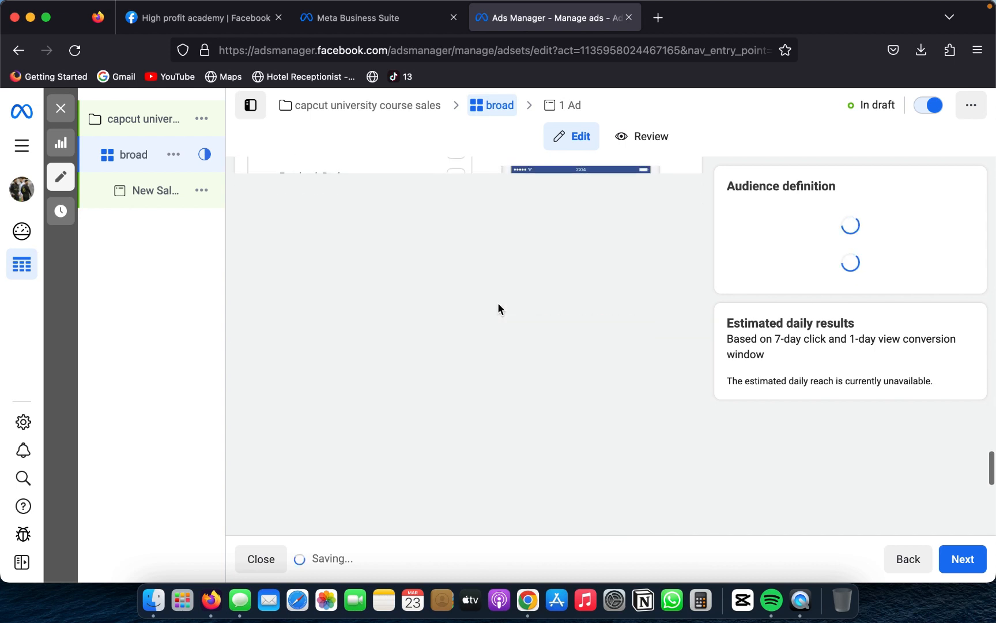
scroll(497, 302, "down", 7)
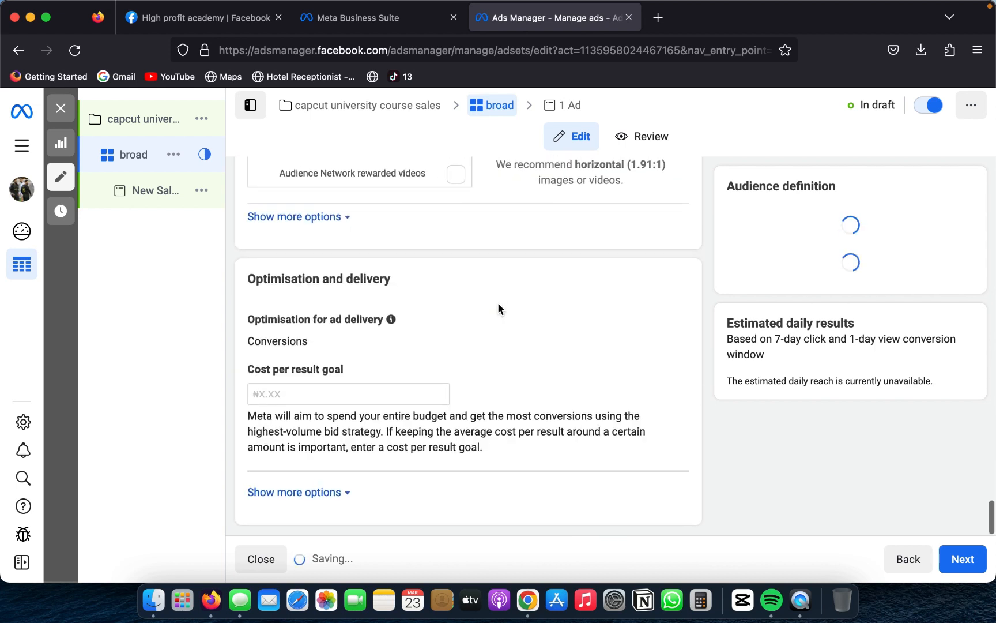
scroll(622, 318, "up", 10)
scroll(621, 317, "up", 6)
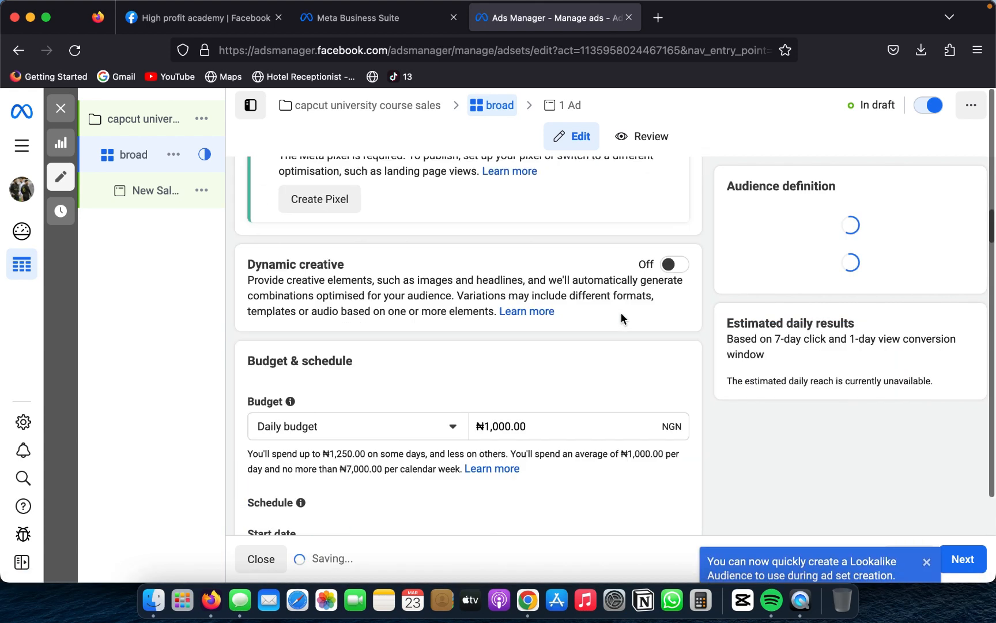
scroll(622, 317, "up", 8)
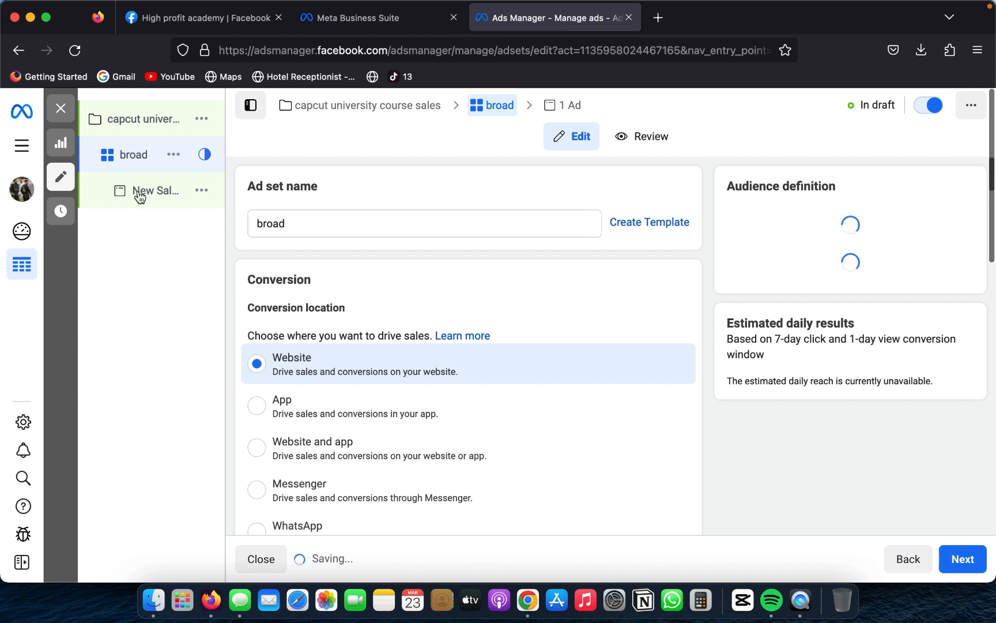
left_click(140, 198)
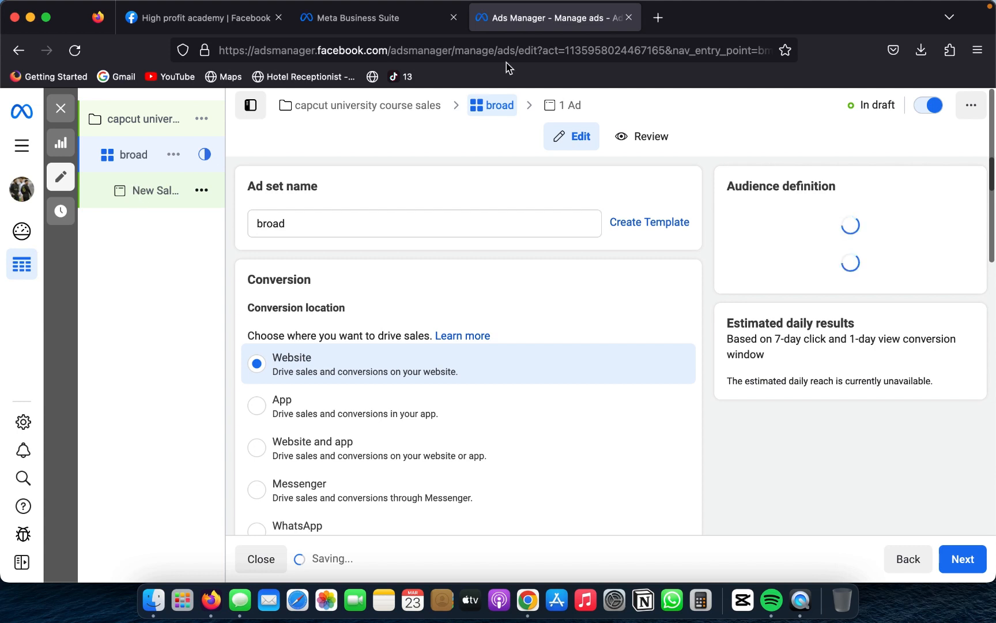
Step: Rename the ad as "photo ad"
left_click(397, 221)
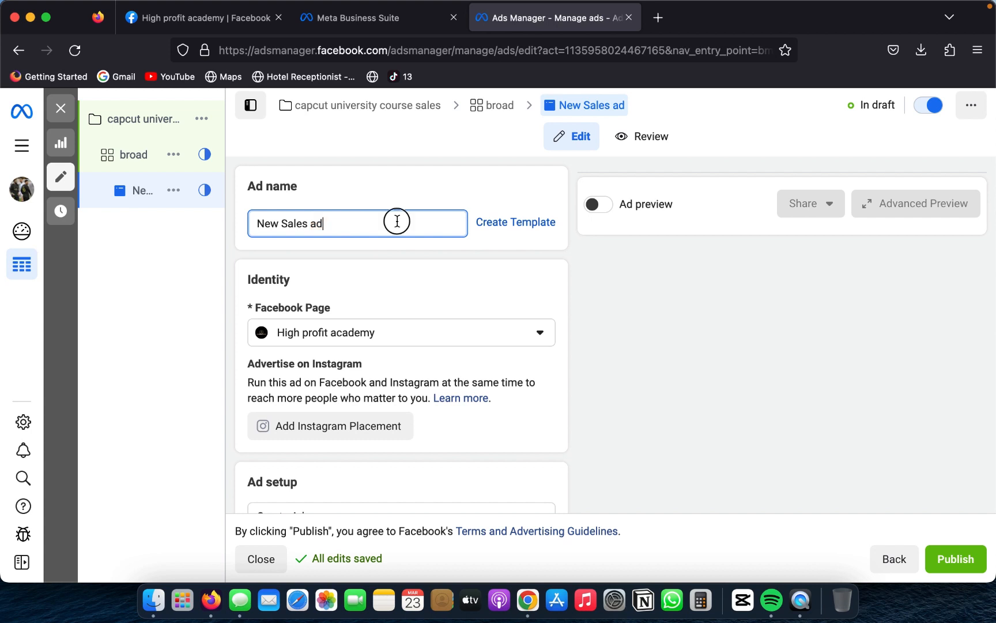
triple_click(397, 222)
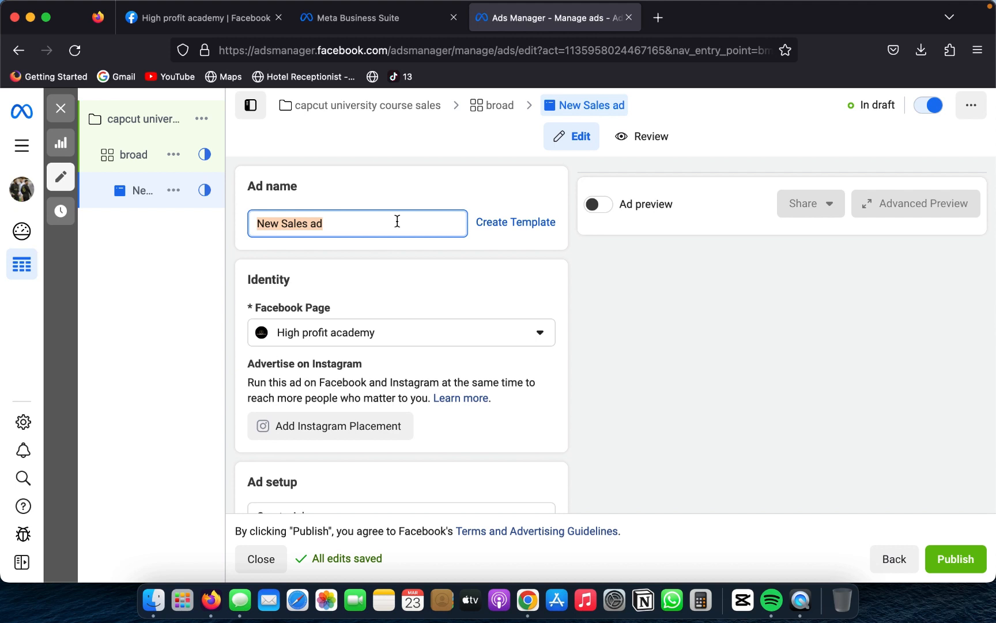
triple_click(397, 222)
type("v")
key("BackSpace")
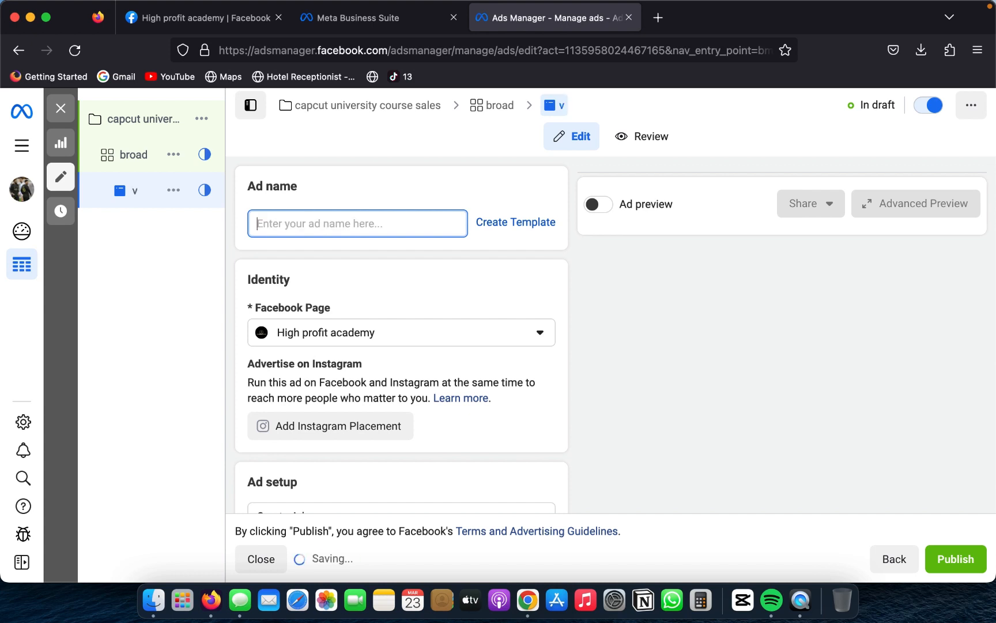
type("photo ad")
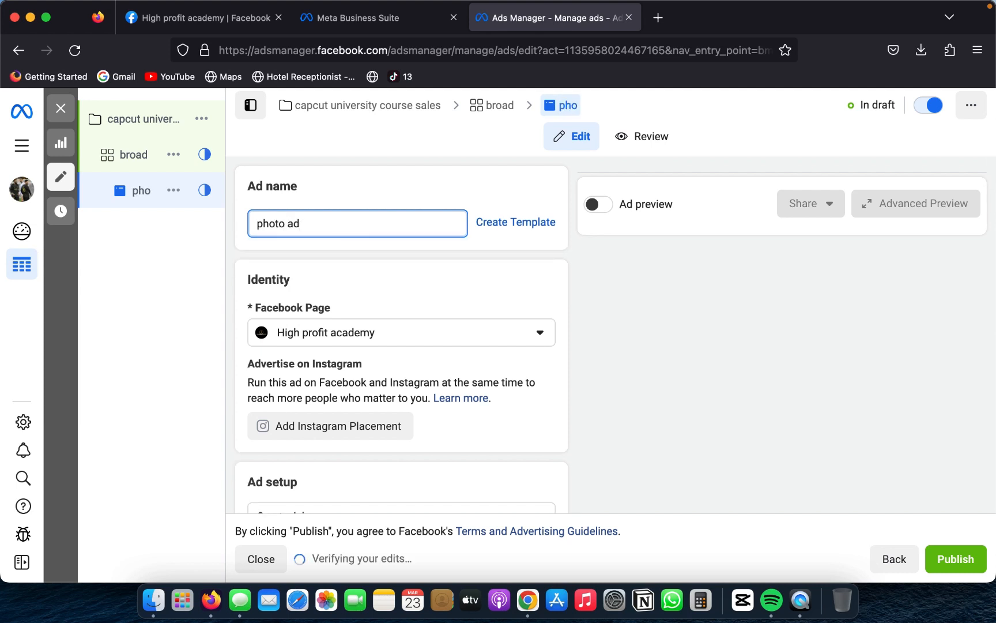
Step: Look through the photo ad's Identity, Ad setup and Ad creative sections to check the page, creative source and format
scroll(401, 346, "down", 3)
scroll(401, 334, "down", 5)
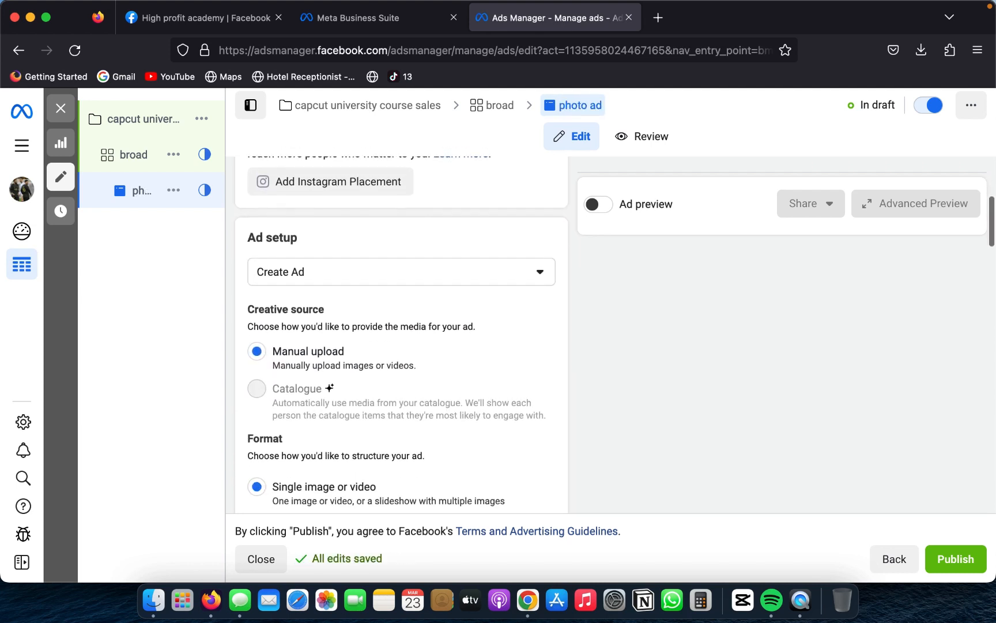
scroll(291, 304, "down", 3)
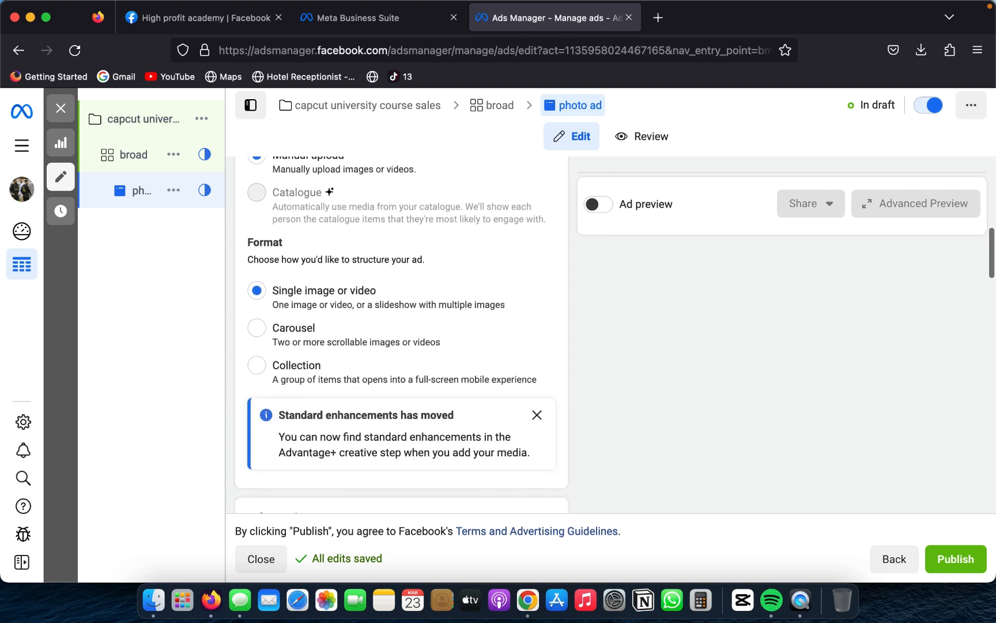
scroll(290, 304, "up", 5)
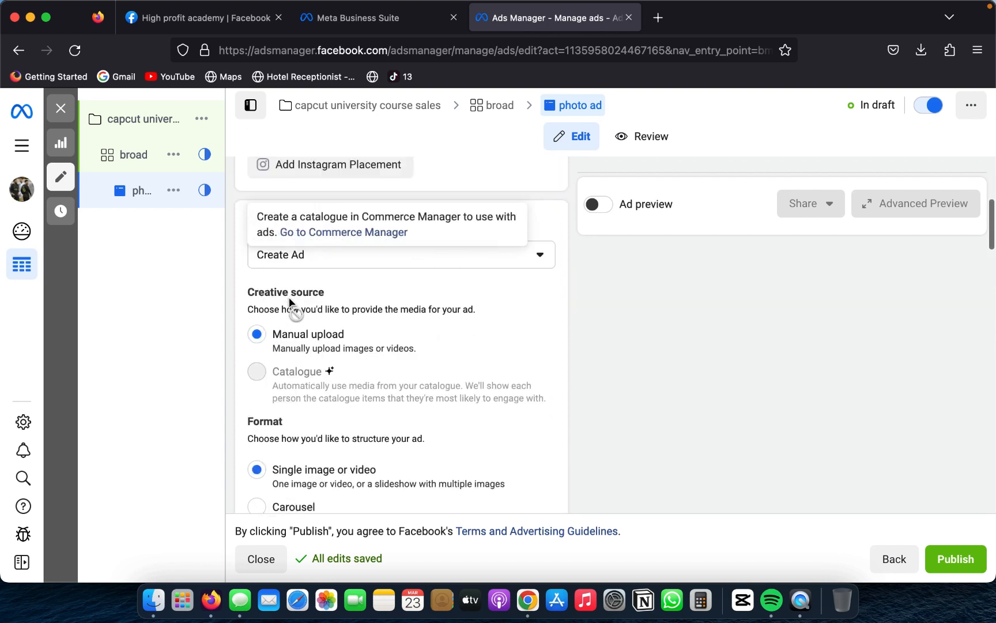
scroll(319, 300, "up", 5)
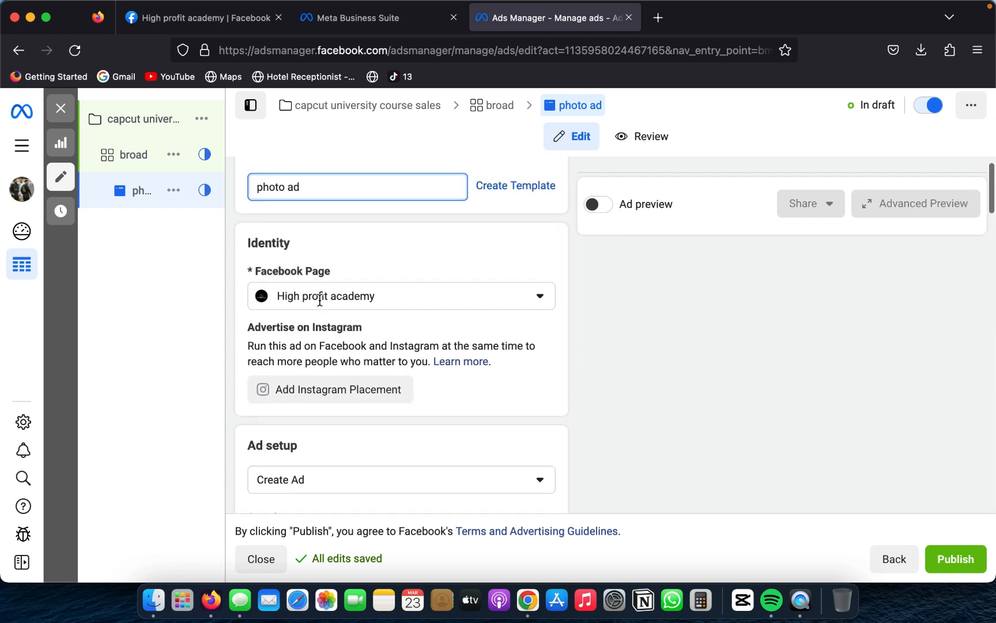
scroll(319, 300, "down", 10)
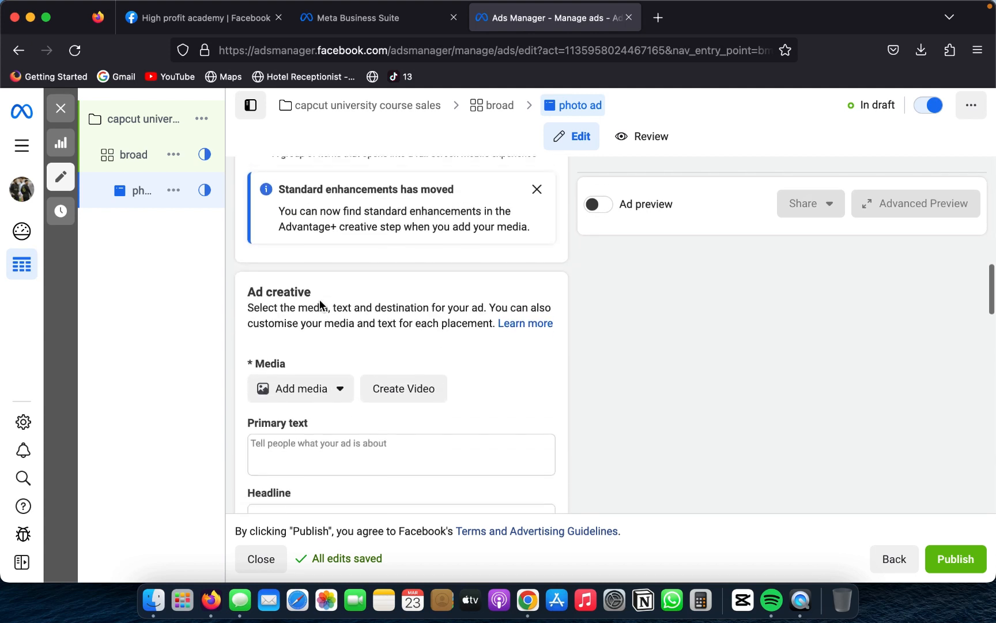
scroll(319, 300, "down", 1)
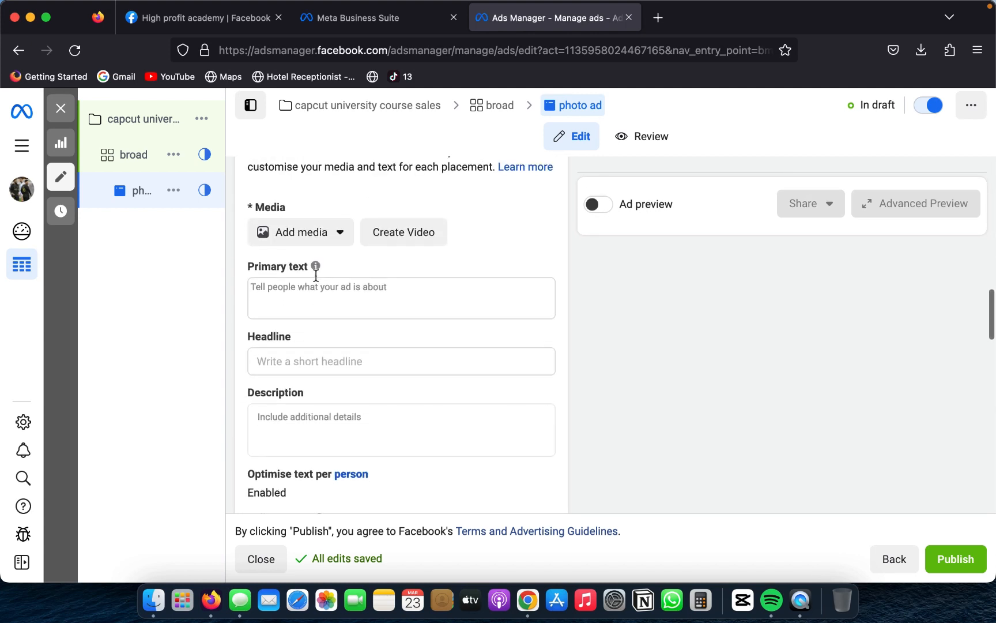
Step: Upload the image BN 3.jpg from the Desktop folder as the media for the photo ad
left_click(314, 243)
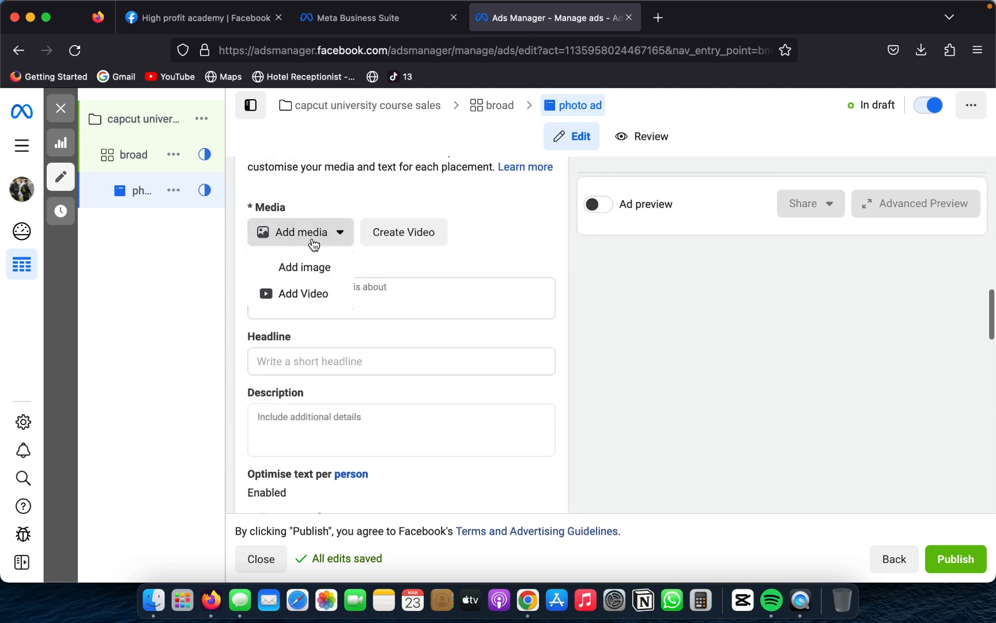
left_click(310, 275)
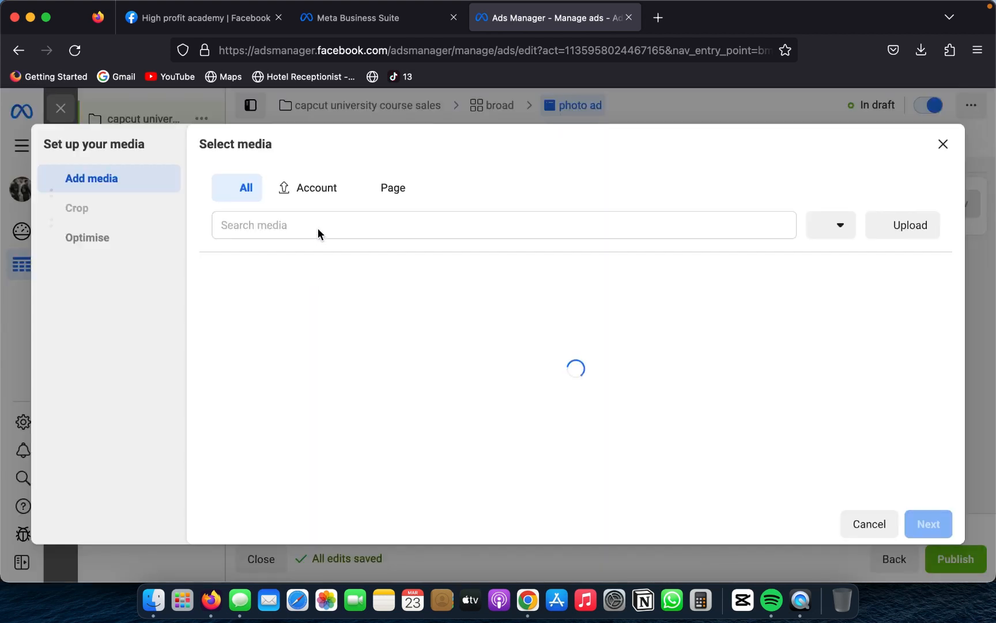
left_click(915, 235)
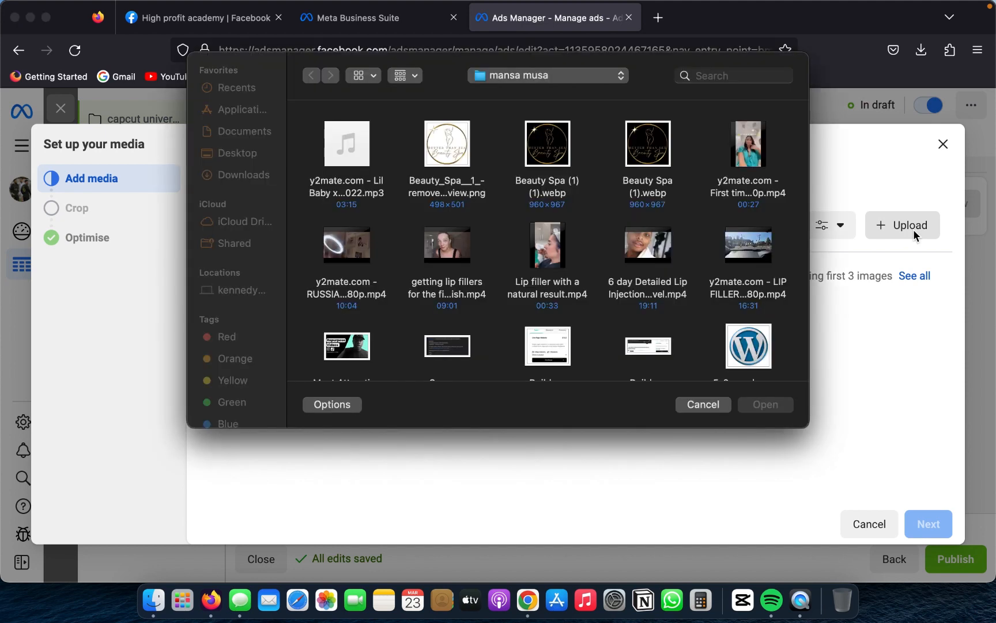
scroll(583, 300, "down", 15)
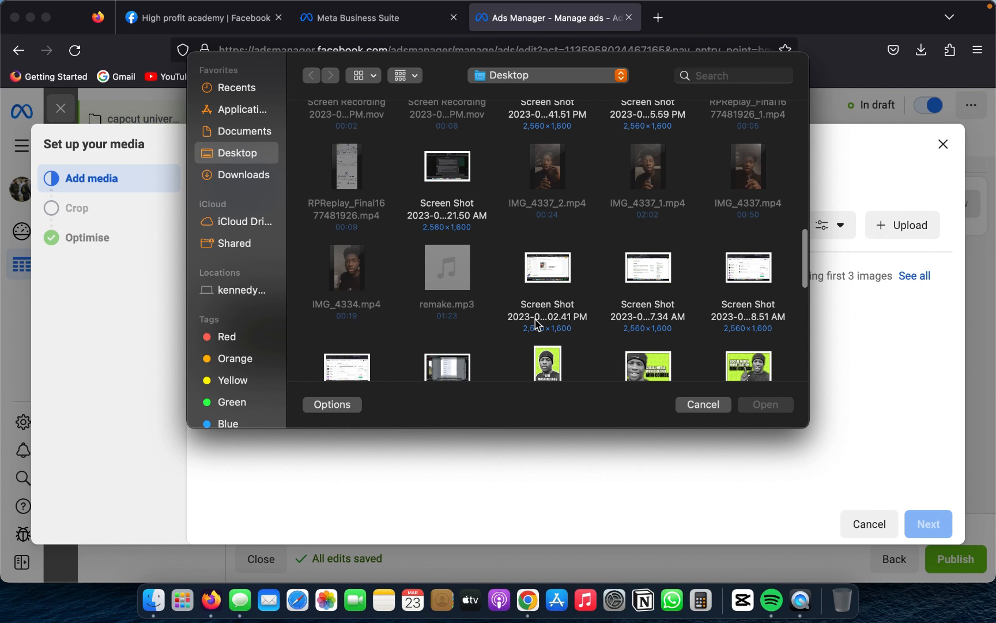
scroll(536, 321, "down", 3)
scroll(669, 307, "down", 3)
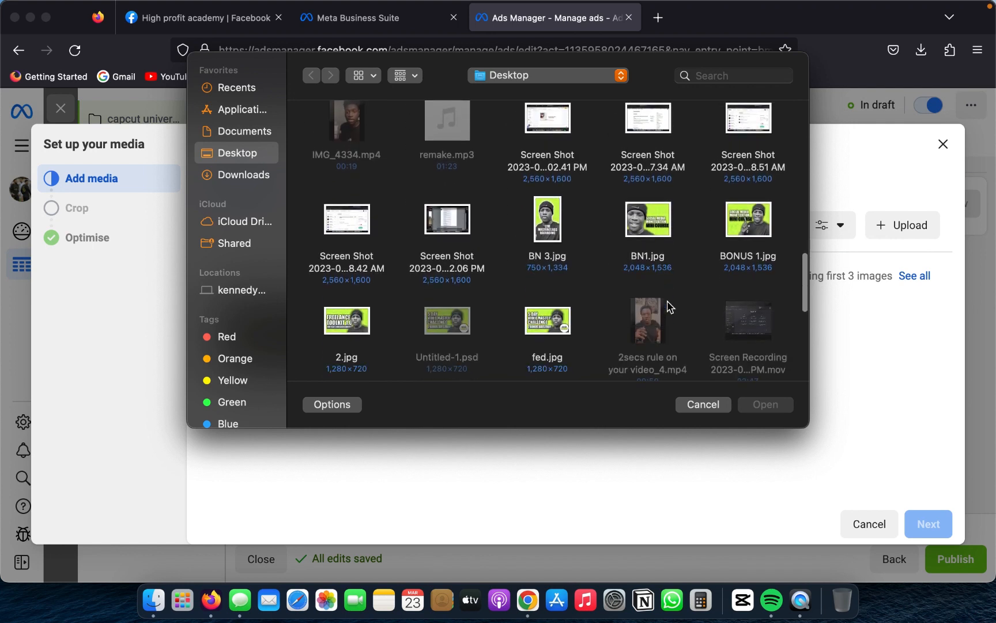
left_click(535, 179)
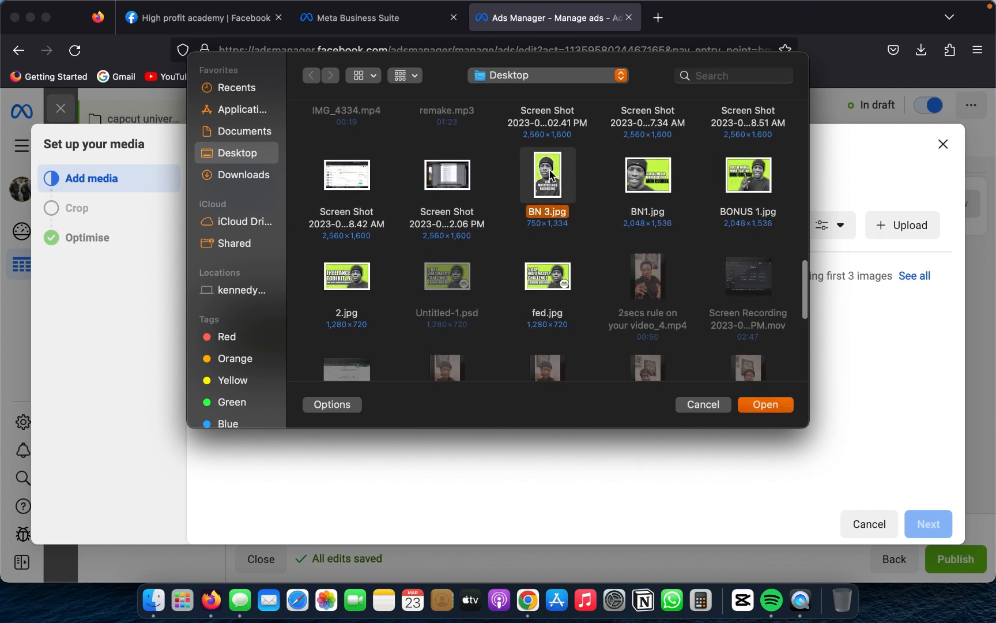
left_click(766, 405)
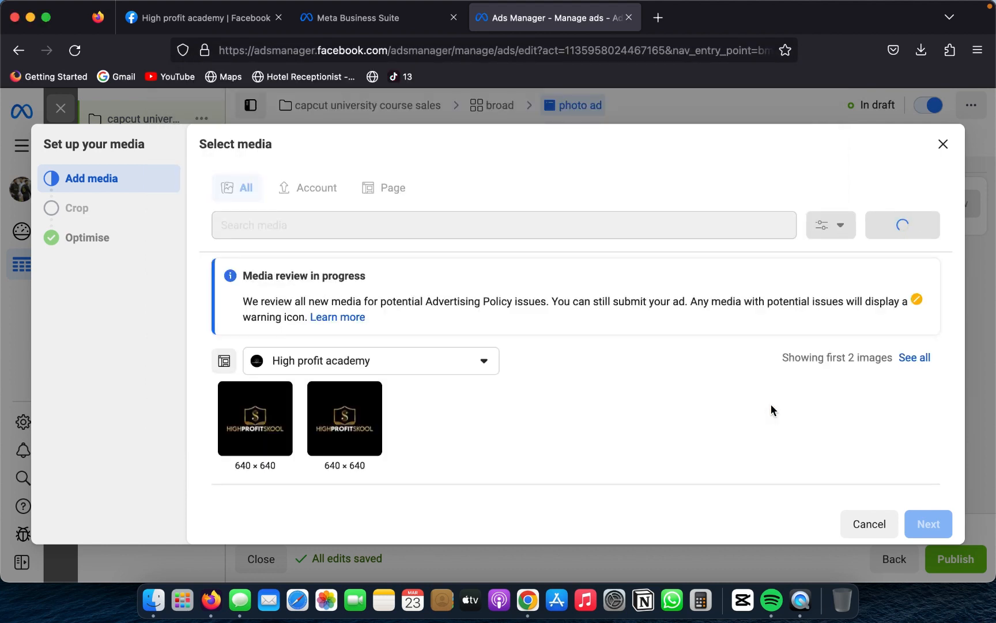
Step: Use the uploaded image with the original Feeds crop and finish the media setup with all Advantage+ creative optimisations off
scroll(770, 405, "down", 1)
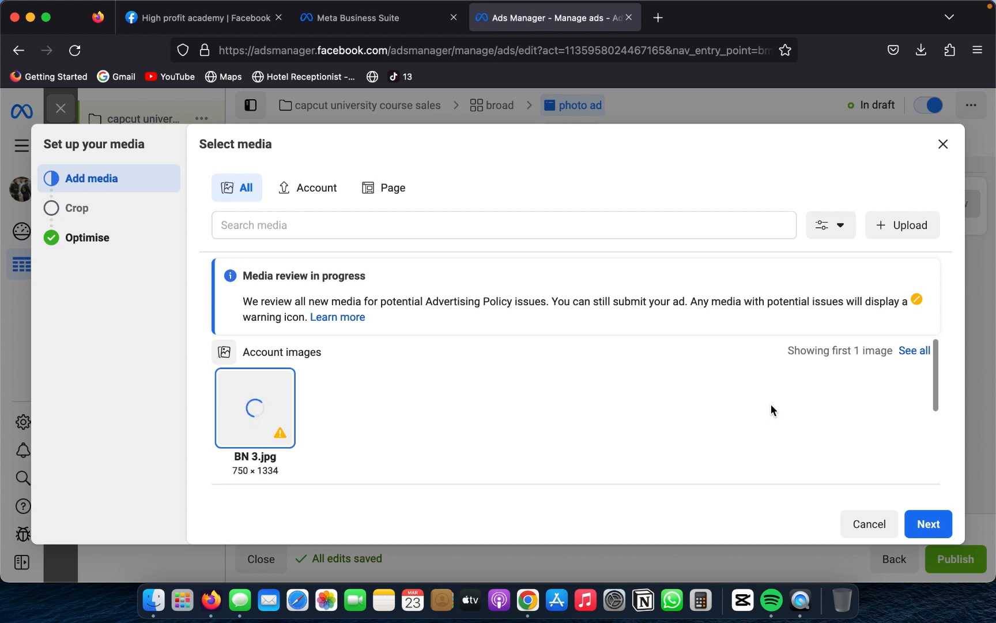
left_click(928, 524)
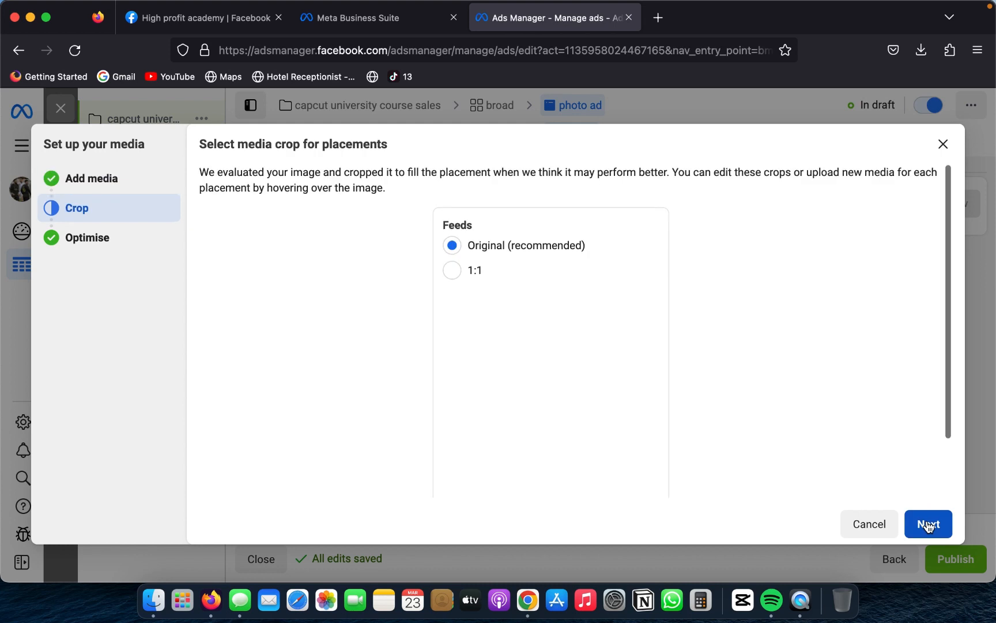
left_click(928, 526)
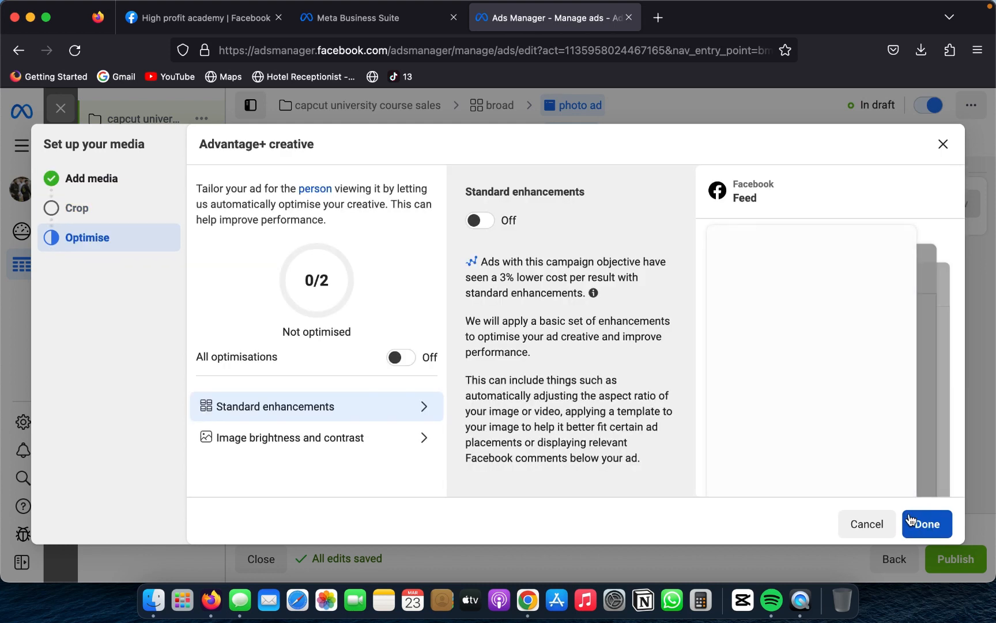
scroll(540, 323, "down", 2)
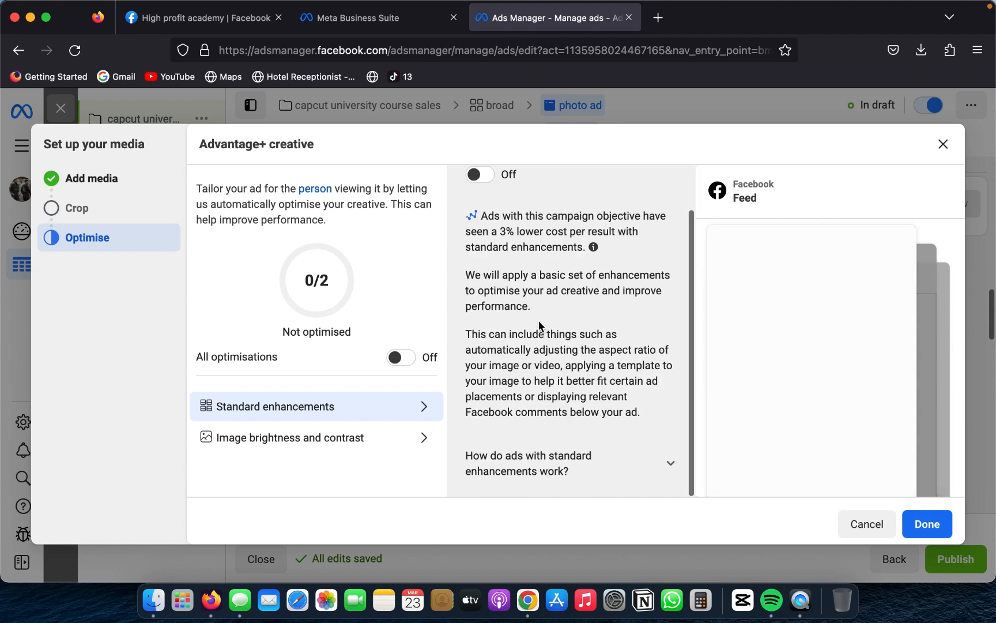
scroll(538, 321, "up", 2)
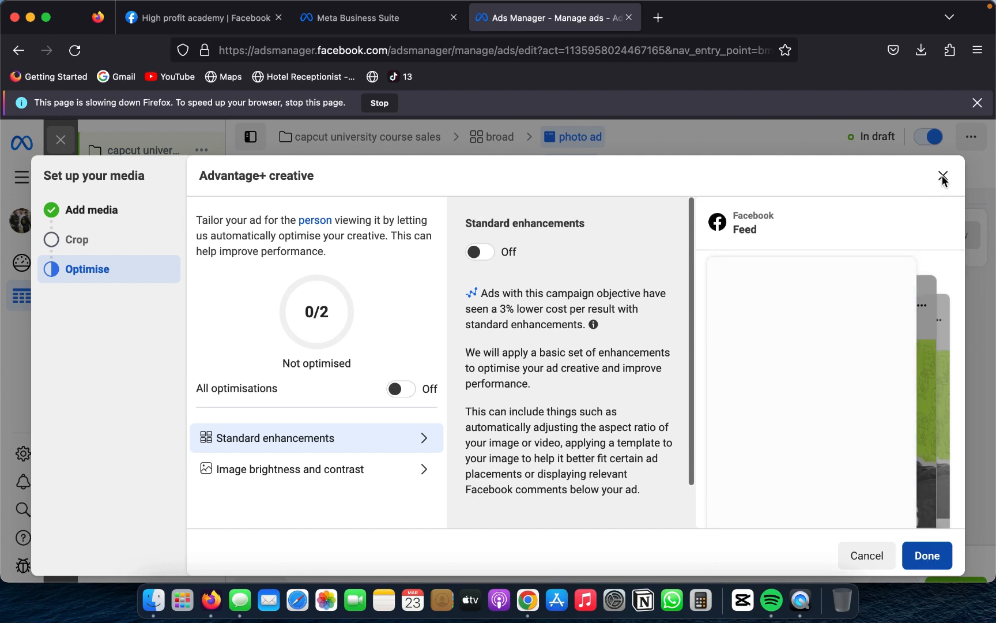
left_click(349, 469)
scroll(592, 388, "down", 2)
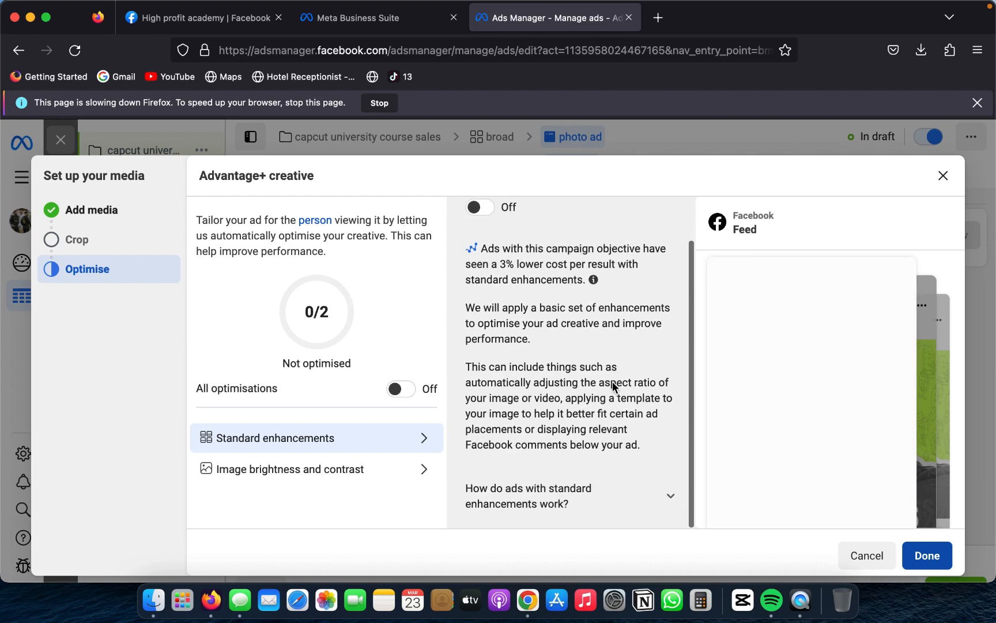
left_click(400, 287)
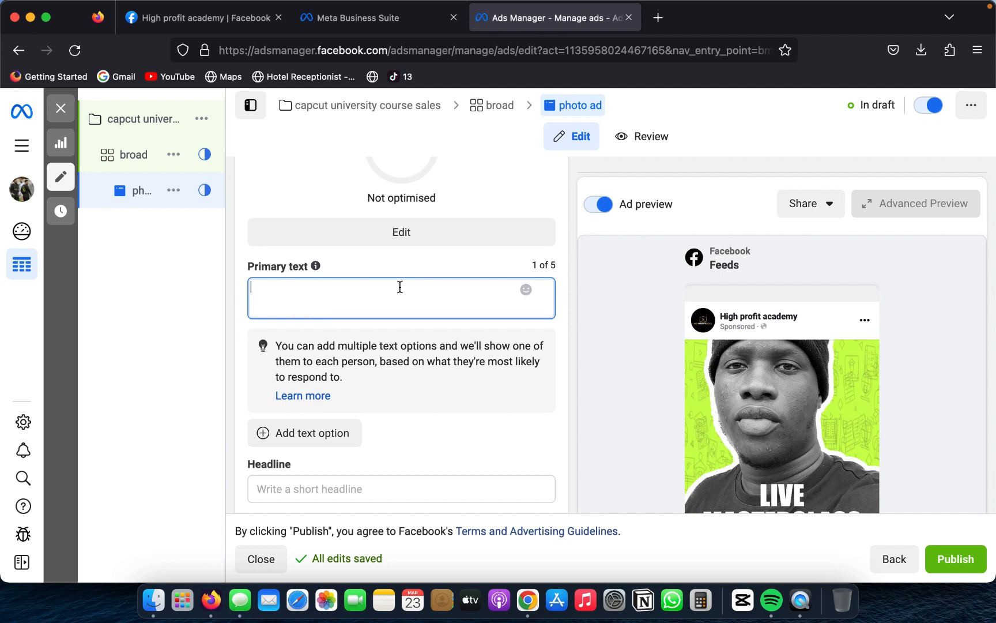
type("Edit vid")
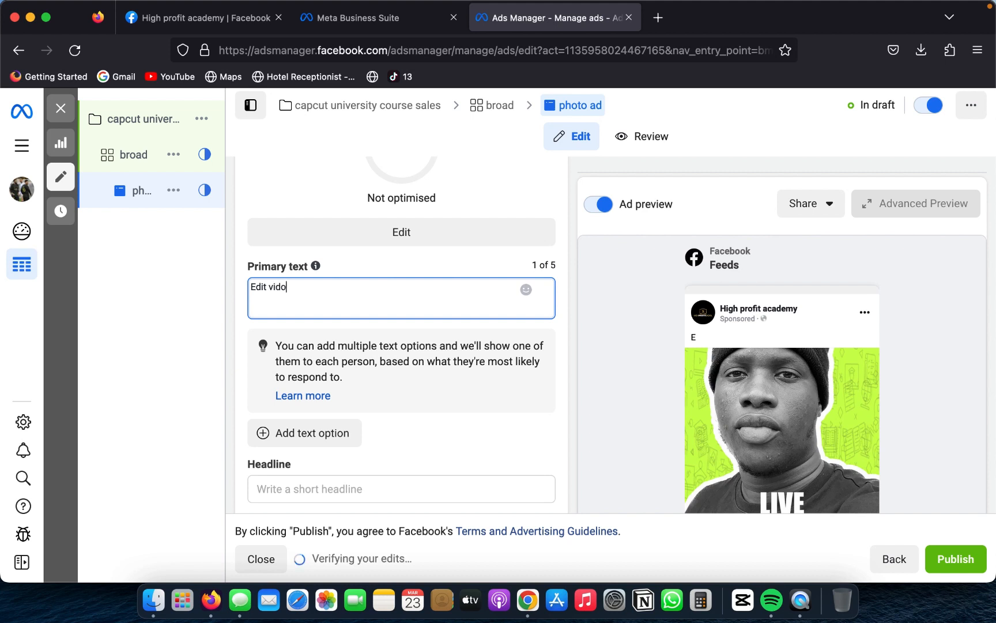
type("o")
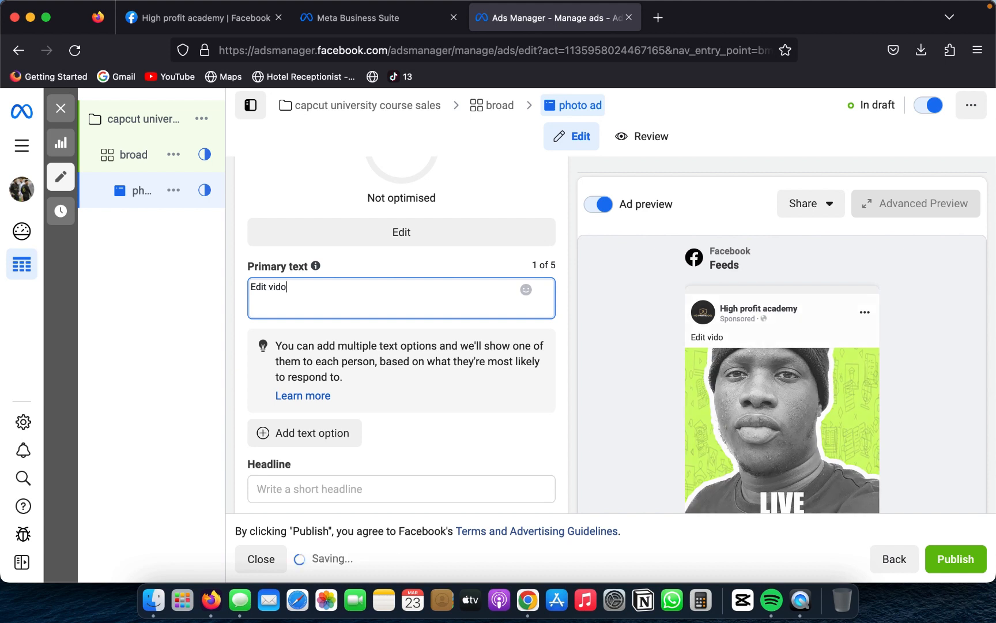
type("d")
key("BackSpace")
key("BackSpace")
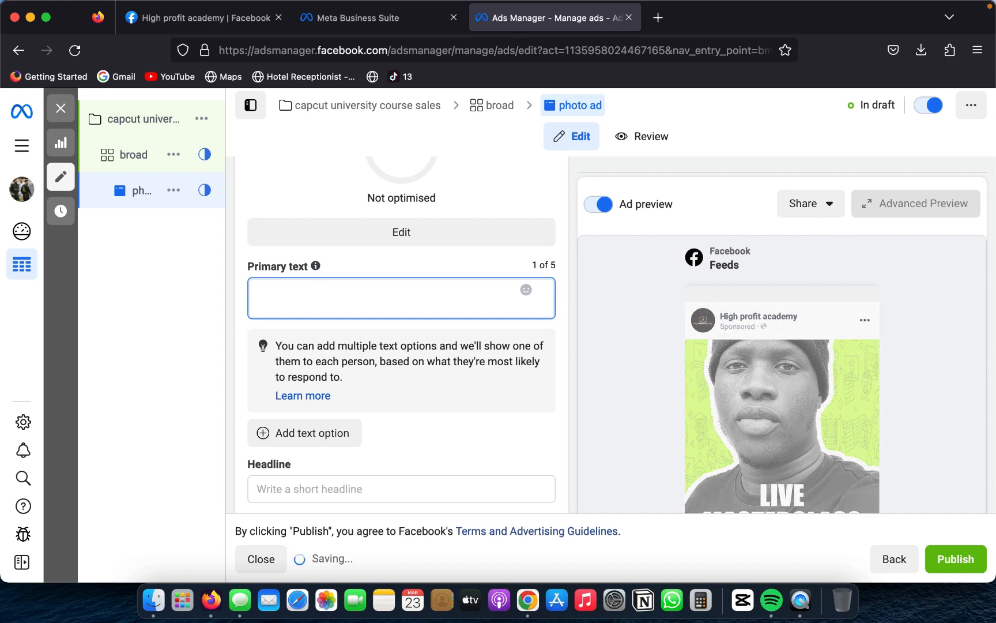
Step: Enter "That phone in your hand can pay your bills" as the ad's primary text
type("Th")
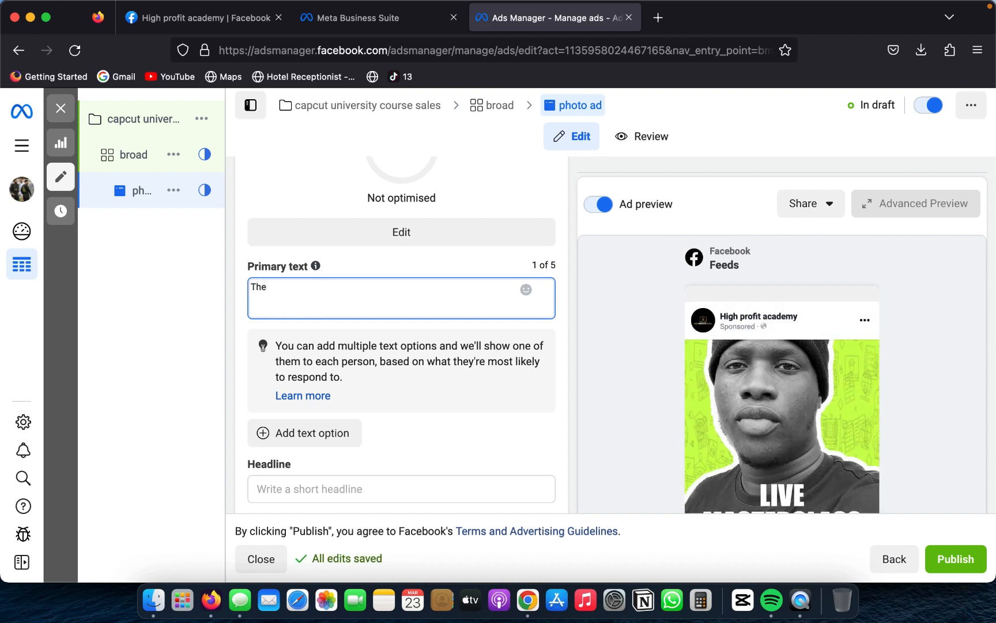
type("e")
key("BackSpace")
type("at ph")
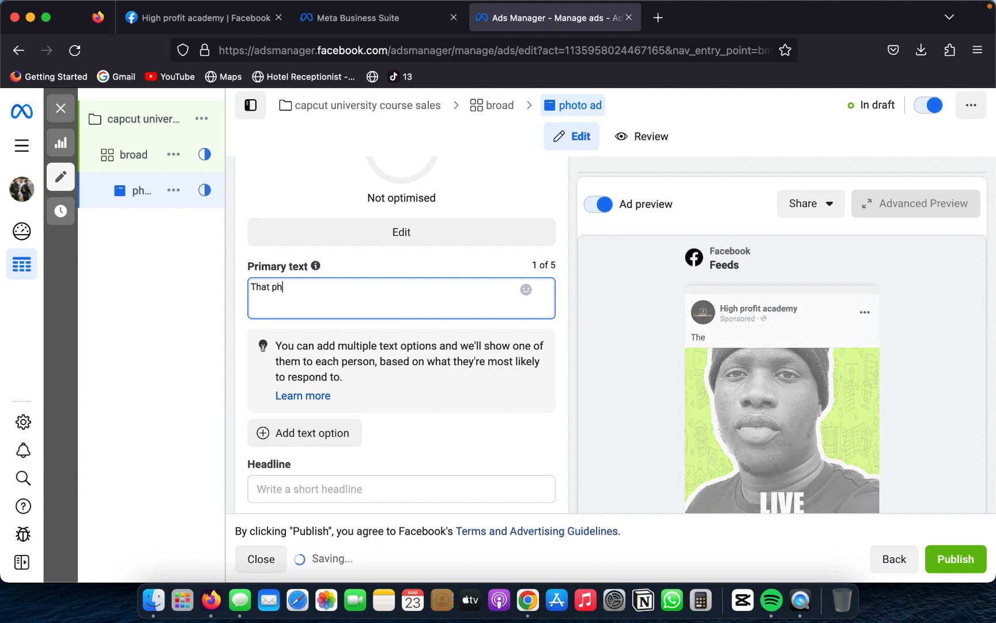
type("one in your hand can pay yo")
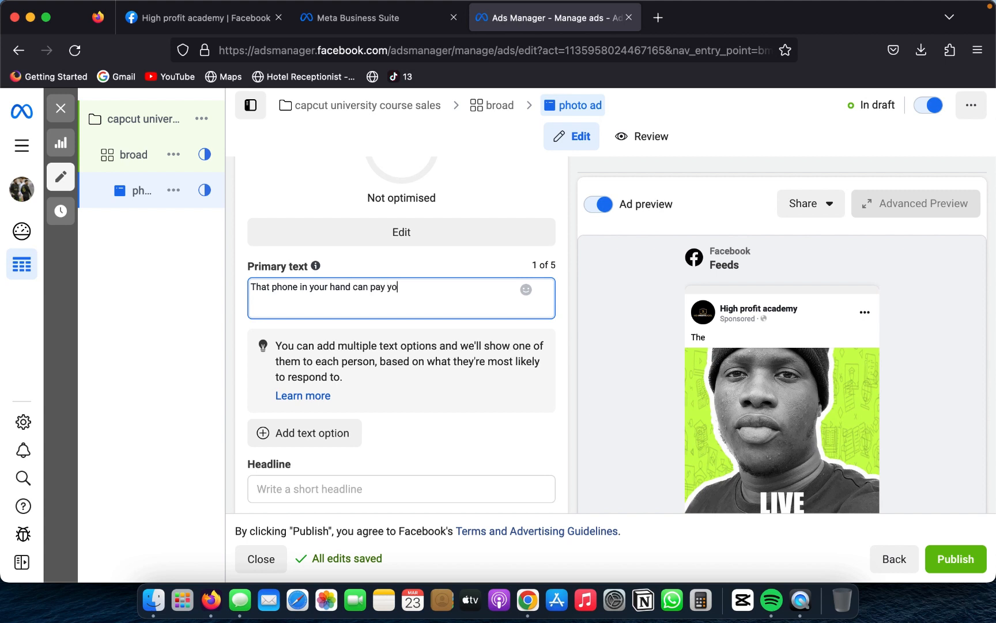
type("r bills")
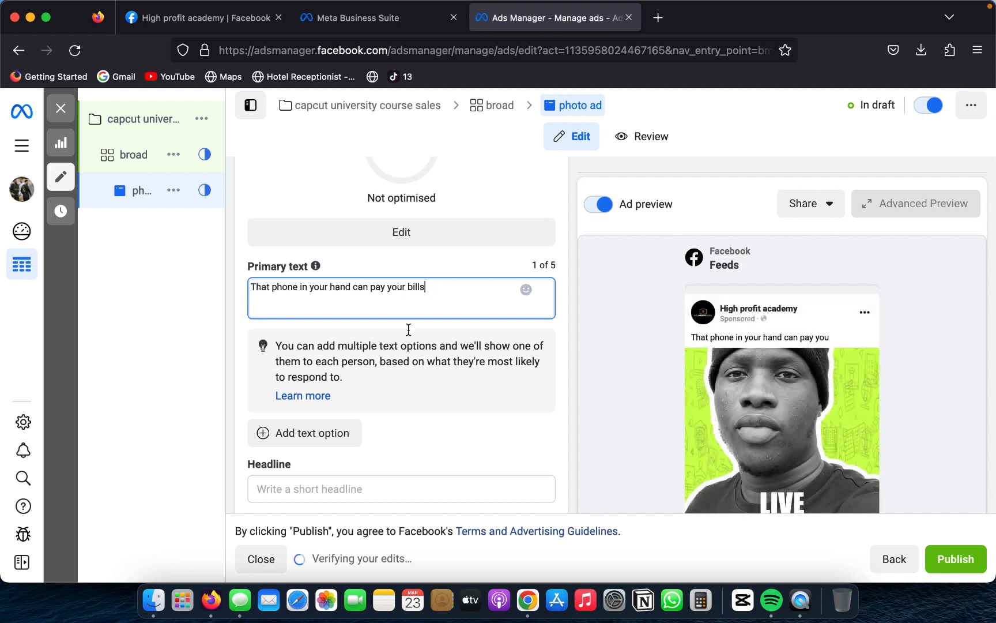
scroll(420, 363, "down", 4)
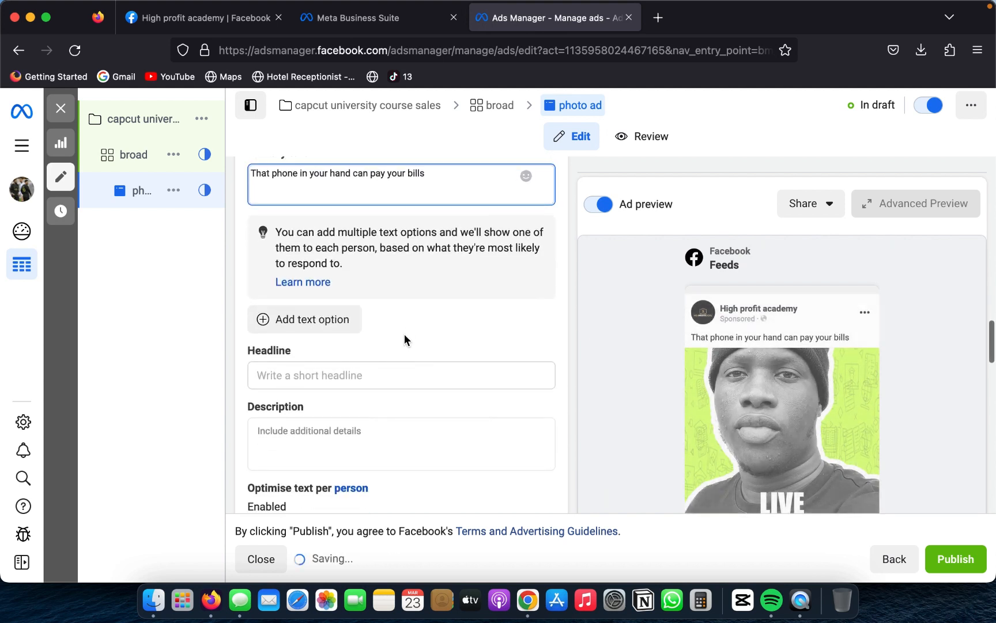
left_click(401, 373)
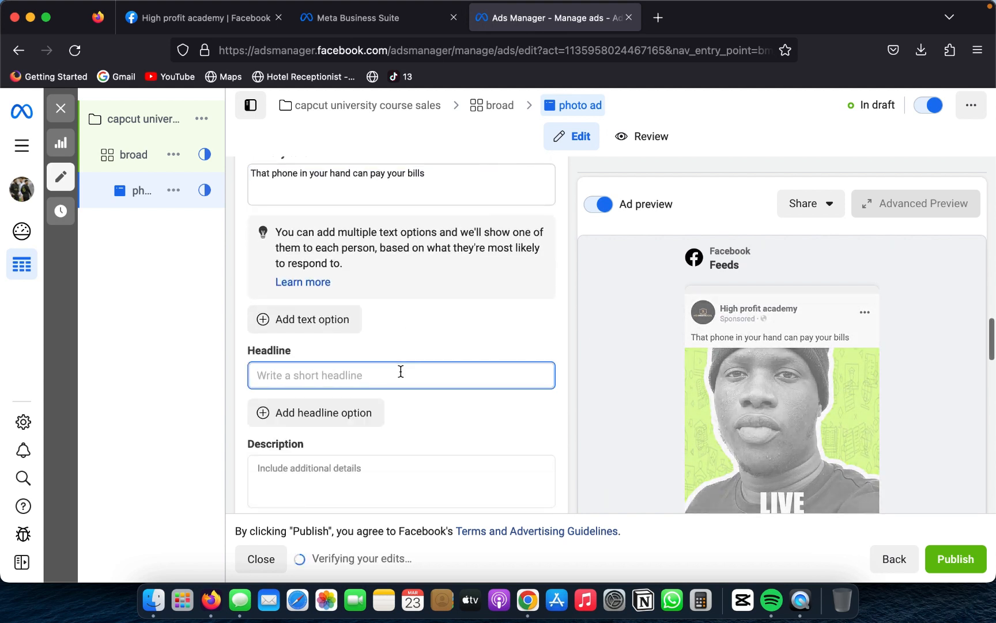
type("hu")
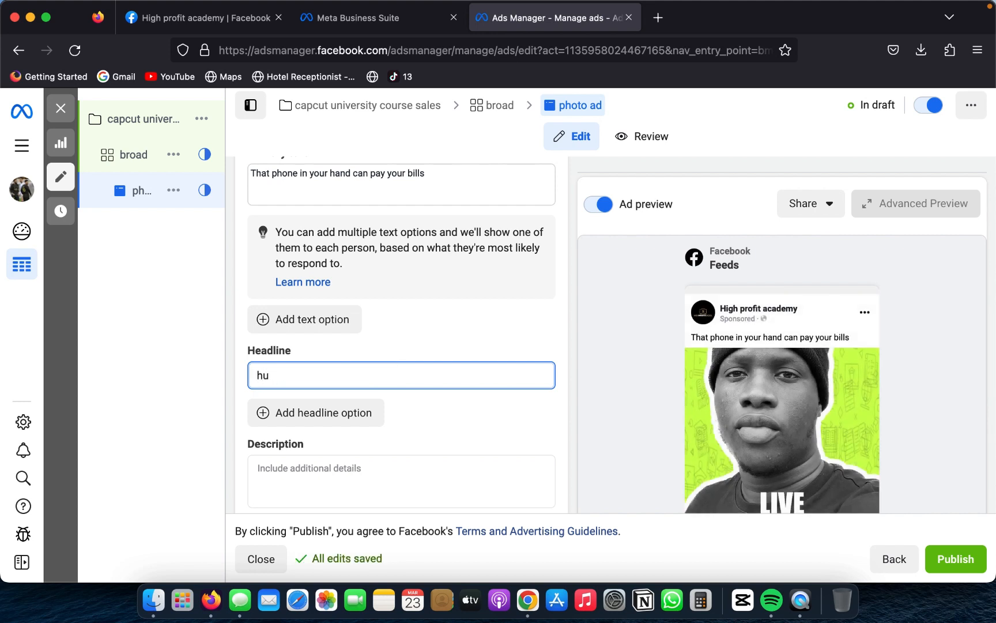
type("rry \\")
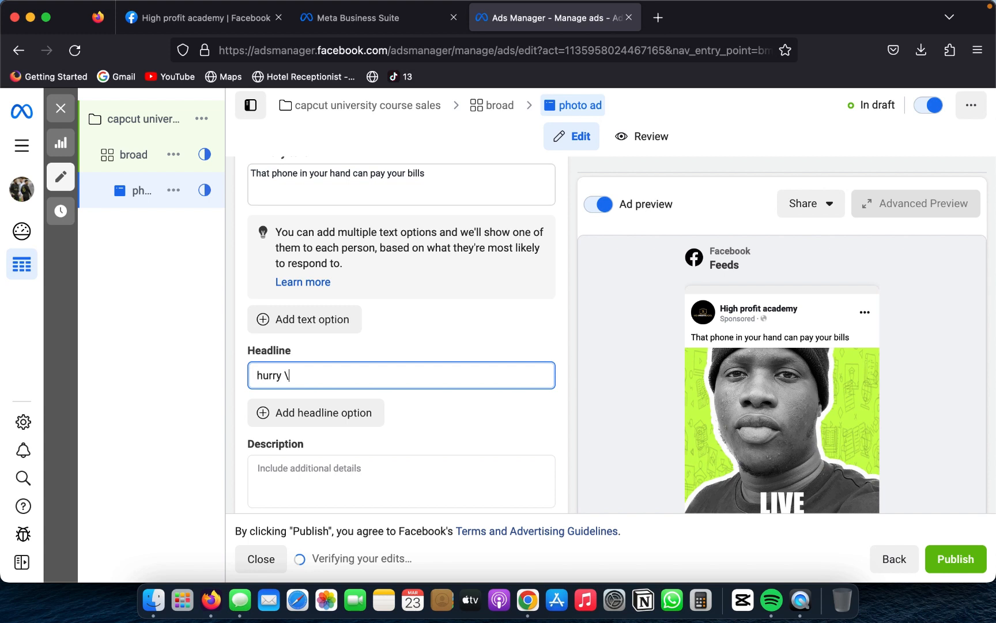
key("BackSpace")
key("BackSpace")
key("BackSpace")
key("BackSpace")
key("BackSpace")
key("BackSpace")
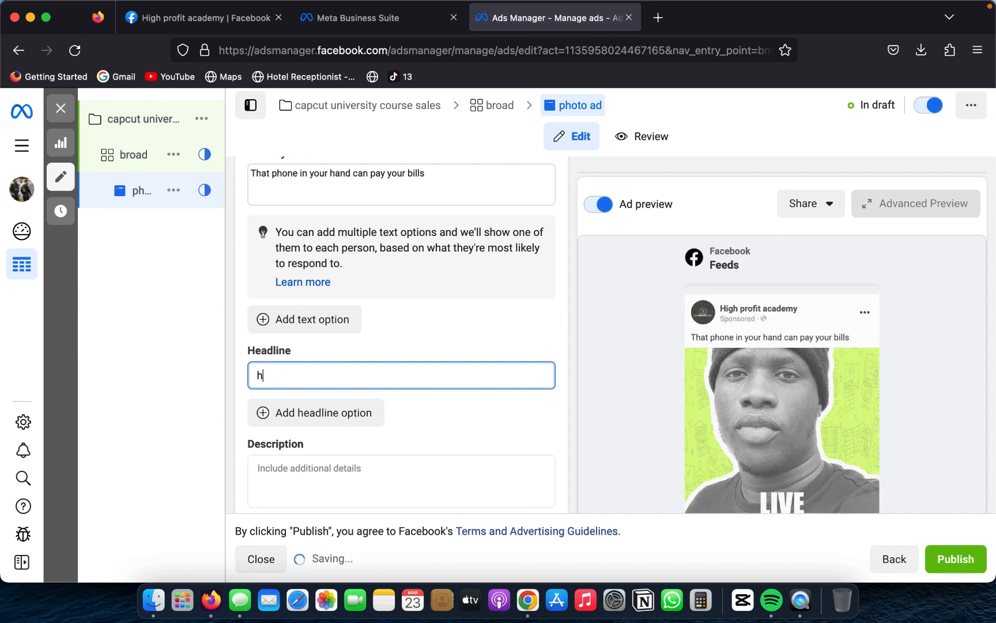
key("BackSpace")
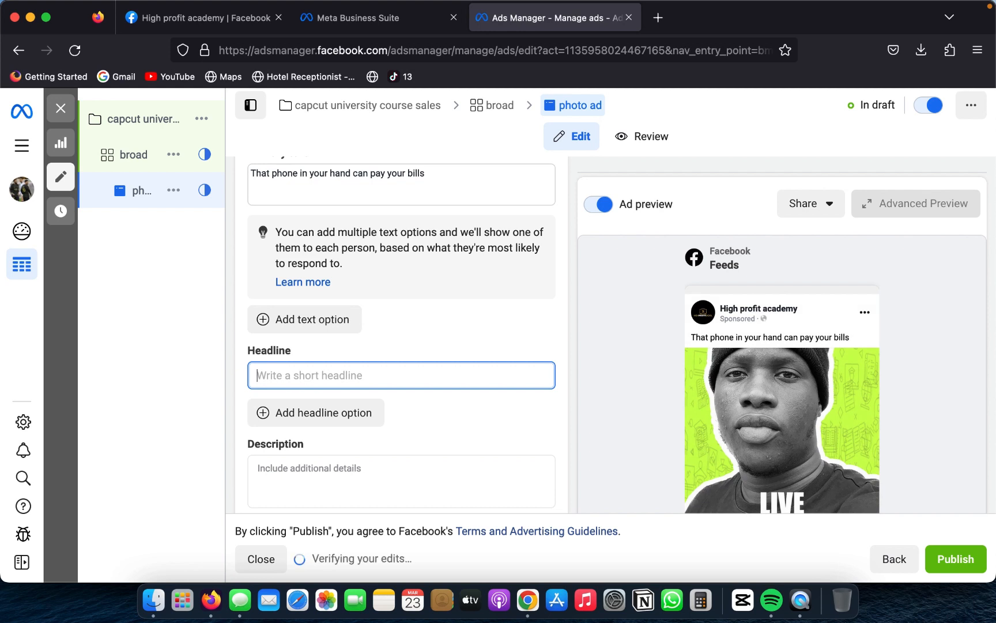
Step: Enter "Offer expires in 24h" as the photo ad's headline
type("Offer expir")
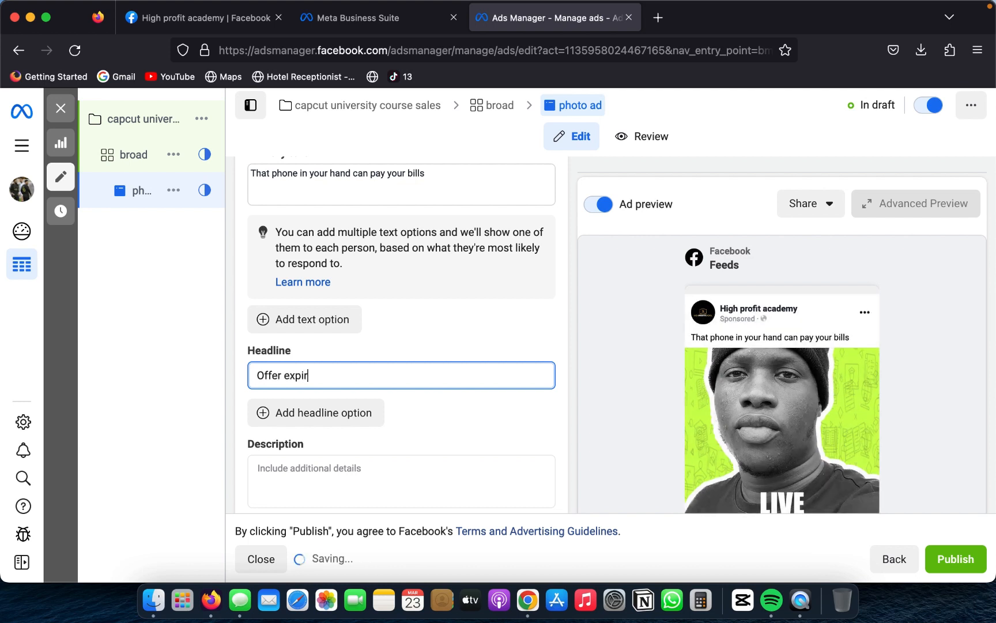
type("es in 2")
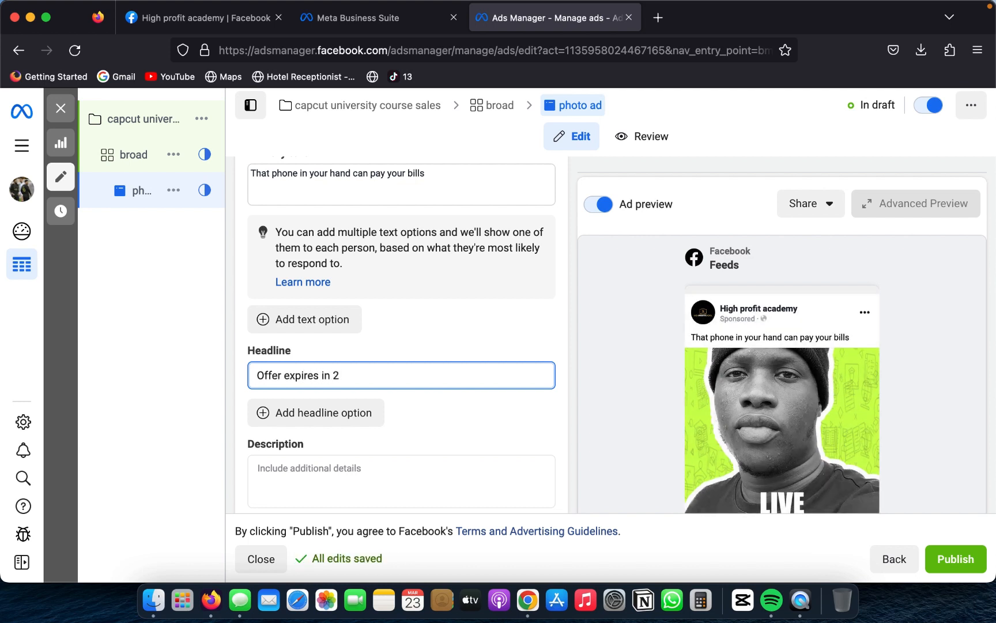
type("4")
scroll(714, 427, "down", 2)
type("h")
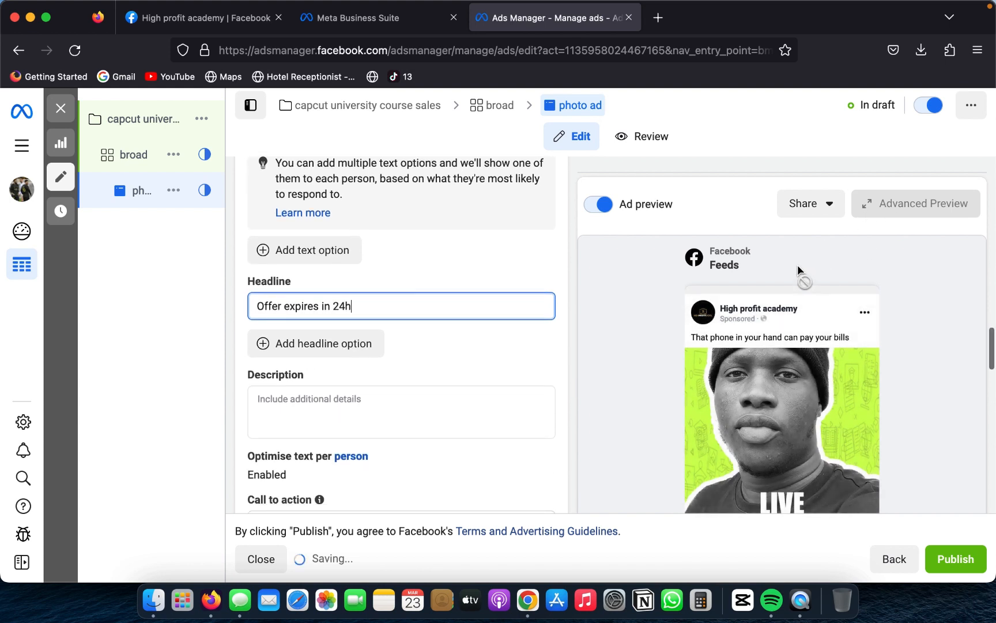
Step: Expand the Mobile Feed preview of the photo ad and check its primary text, image, headline and call to action
left_click(879, 349)
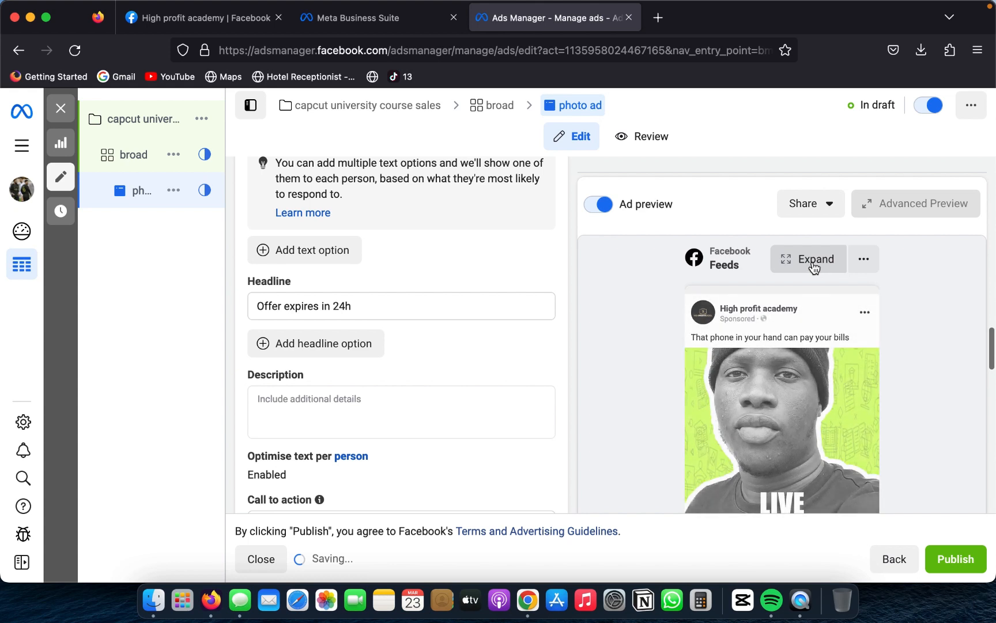
scroll(813, 314, "down", 2)
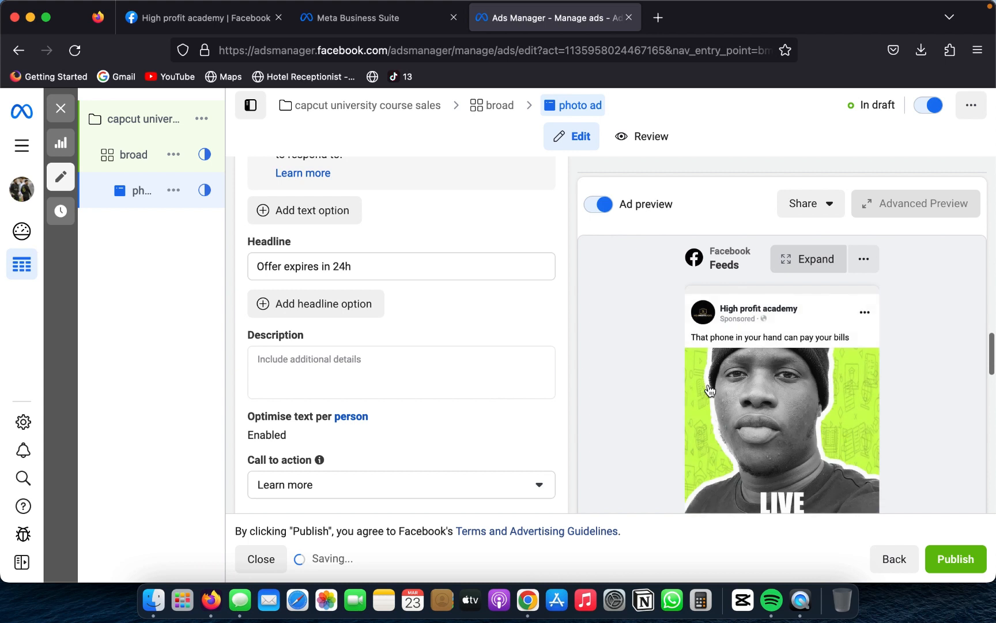
scroll(505, 392, "down", 3)
scroll(490, 312, "down", 3)
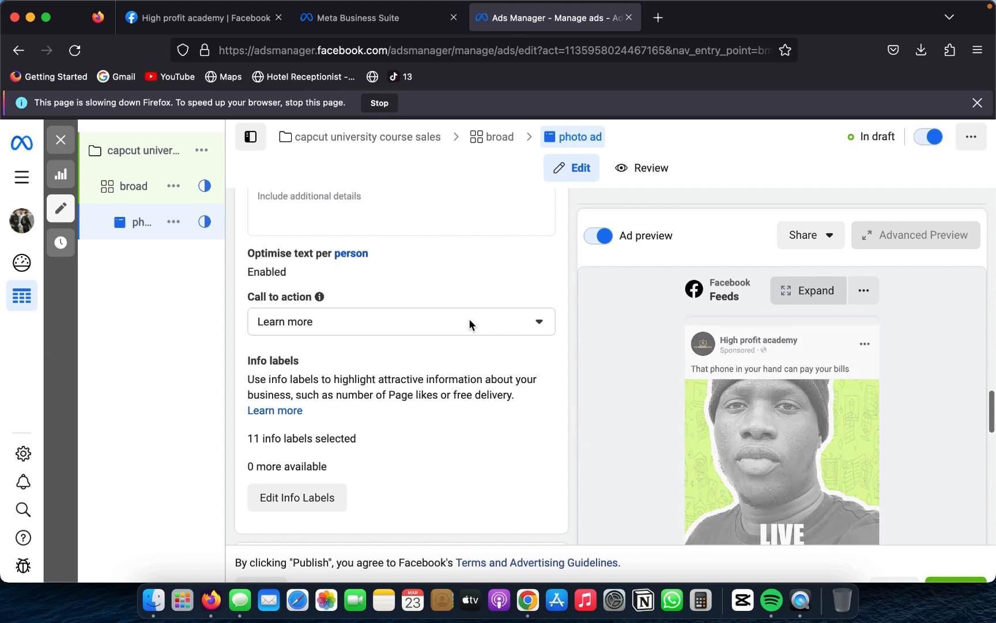
scroll(521, 408, "down", 1)
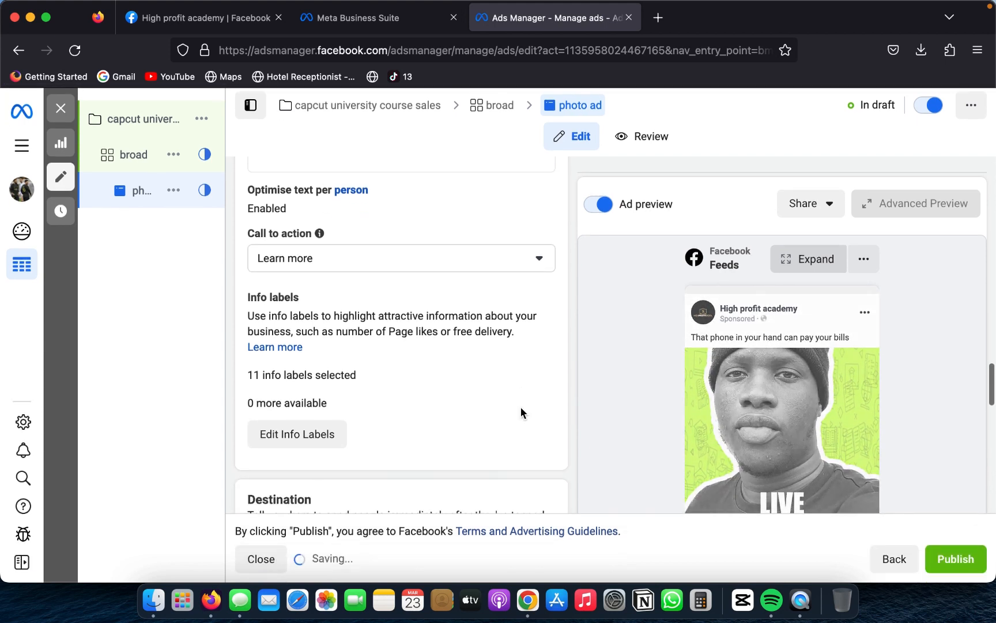
scroll(521, 409, "up", 1)
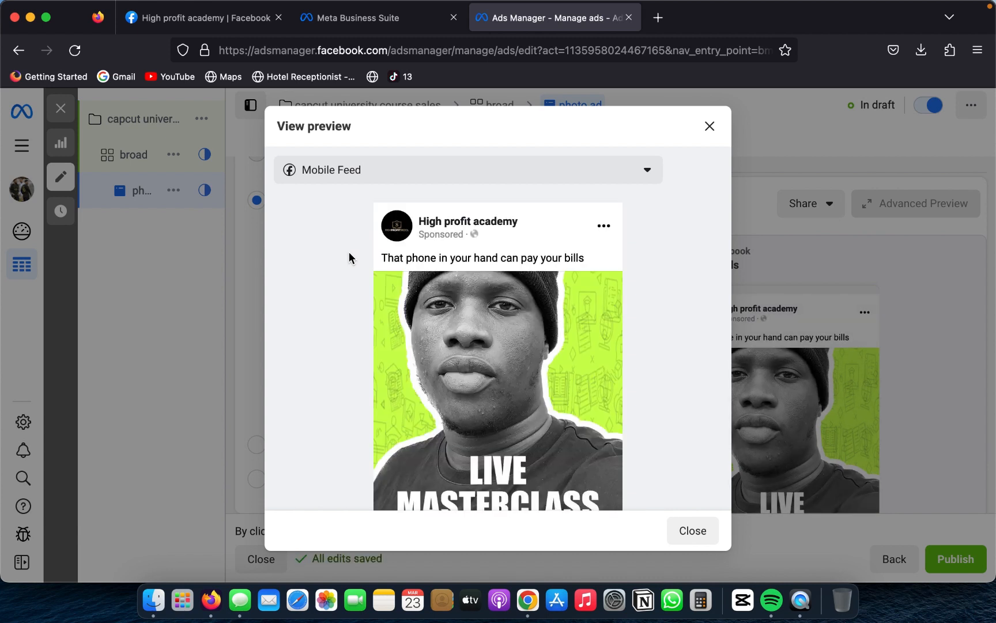
scroll(447, 353, "down", 5)
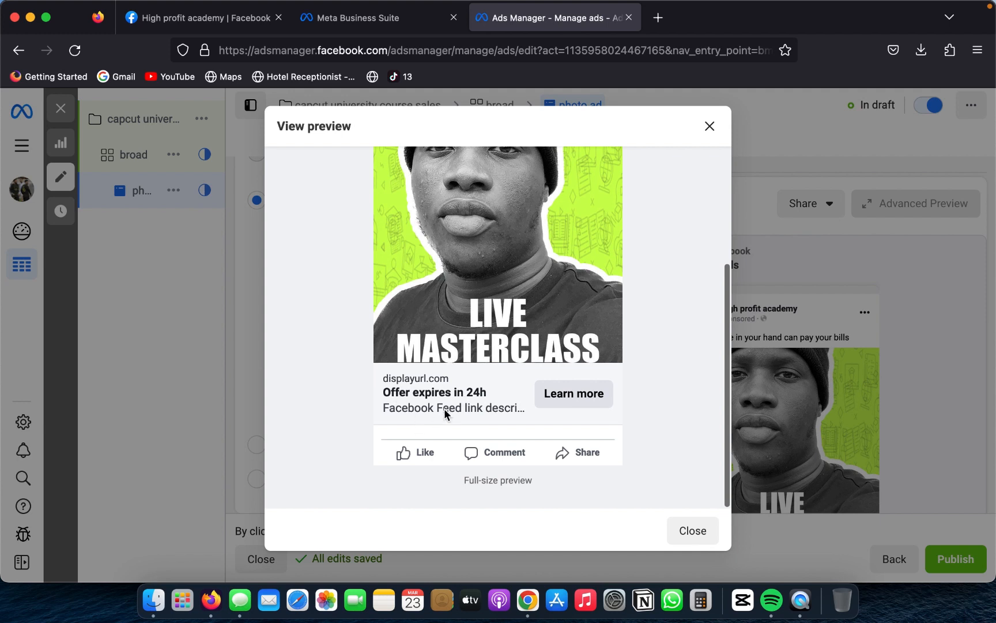
scroll(511, 398, "up", 3)
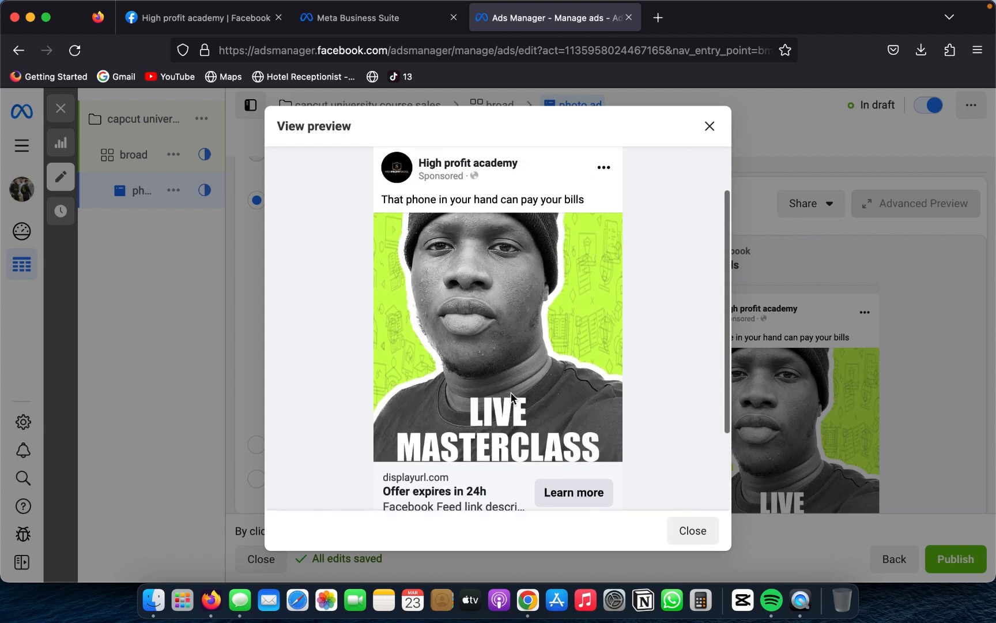
scroll(511, 397, "up", 2)
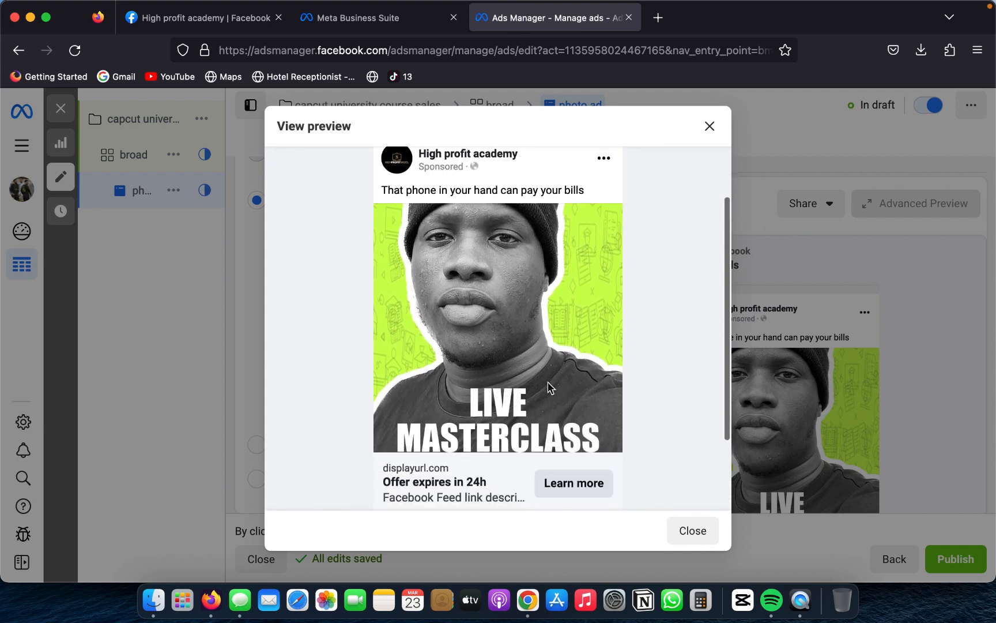
scroll(548, 388, "down", 4)
left_click(820, 262)
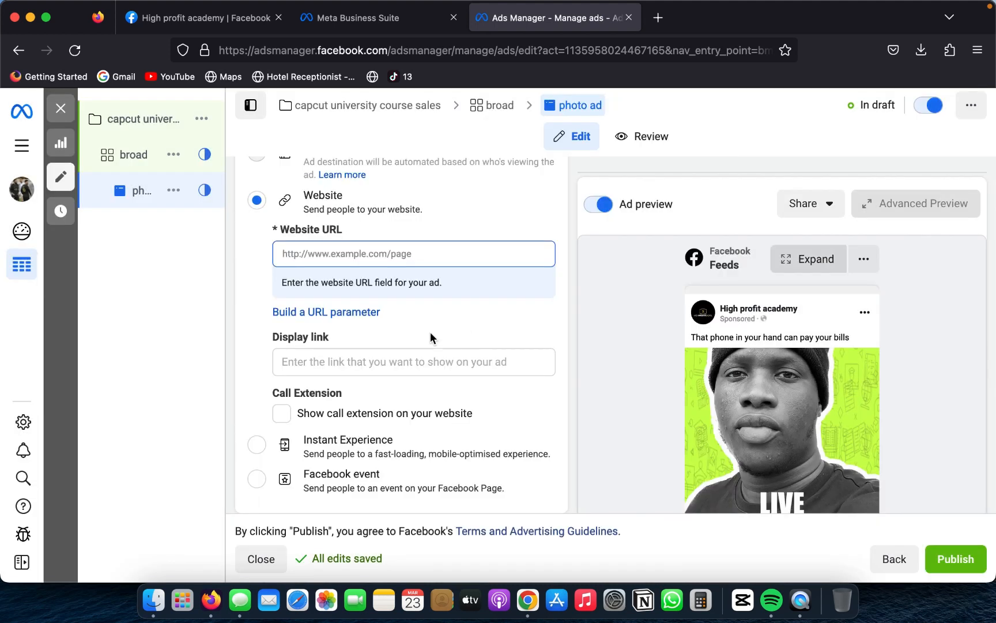
Step: Set the ad destination's website URL to highprofitskool.com
scroll(431, 334, "up", 4)
scroll(431, 334, "down", 3)
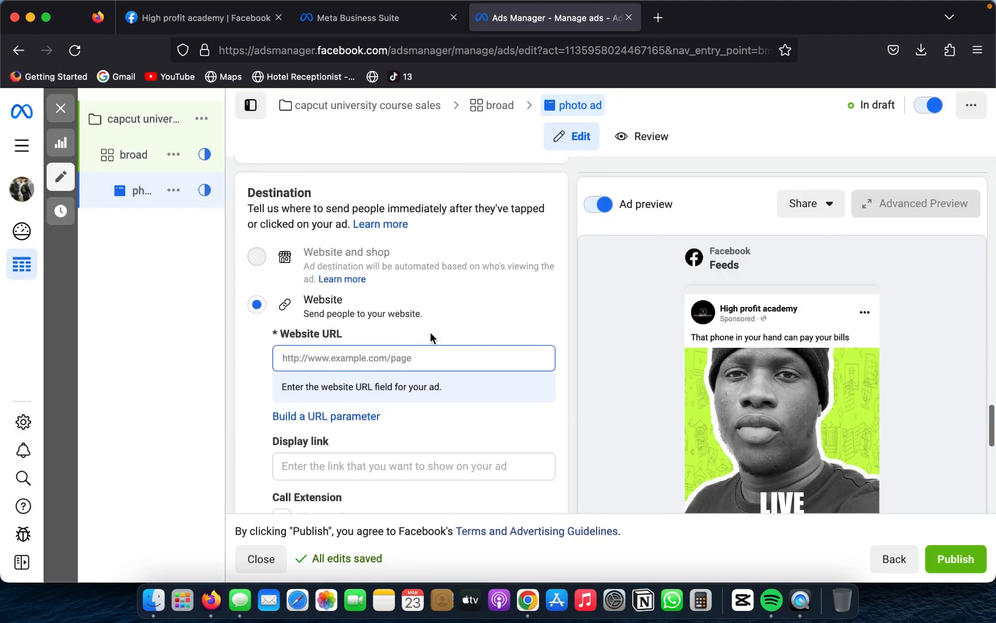
left_click(351, 327)
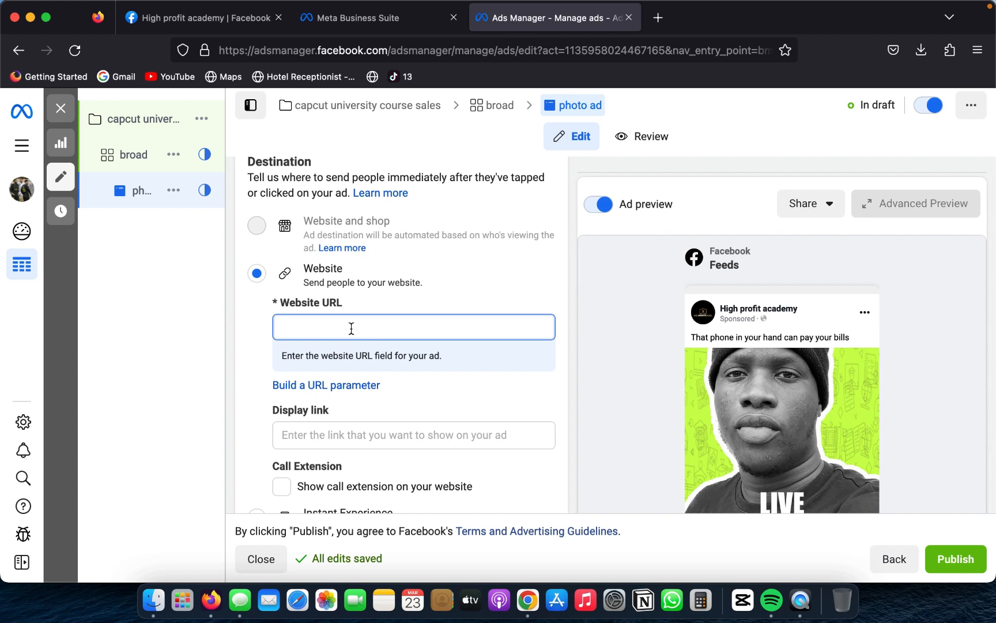
type("highprofit")
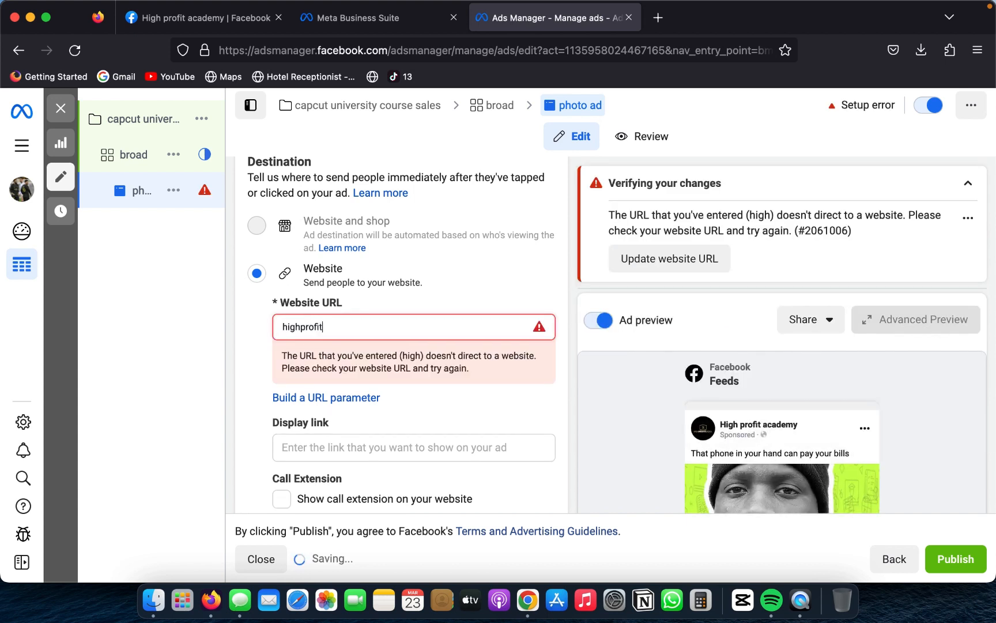
type("skool.com")
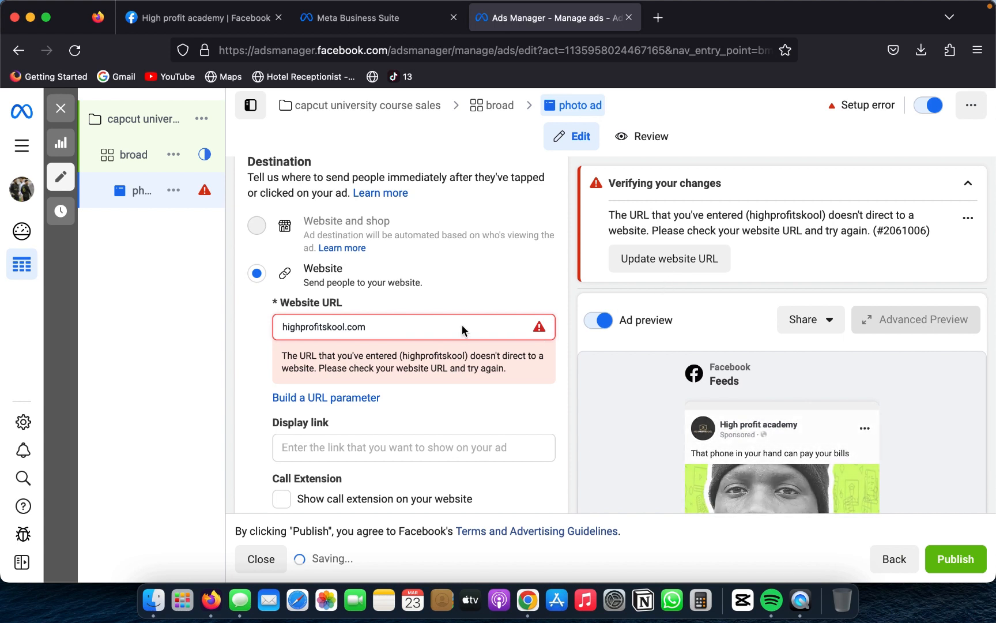
Step: Look through the ad's description, call to action, info labels, destination options, languages and tracking settings
scroll(462, 325, "down", 3)
scroll(462, 331, "down", 2)
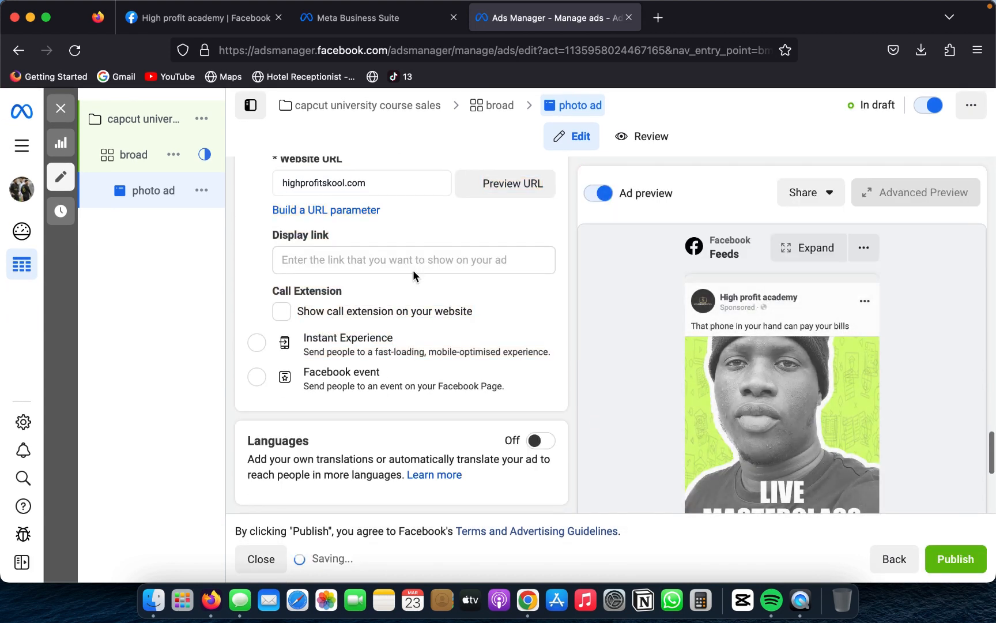
scroll(413, 270, "up", 1)
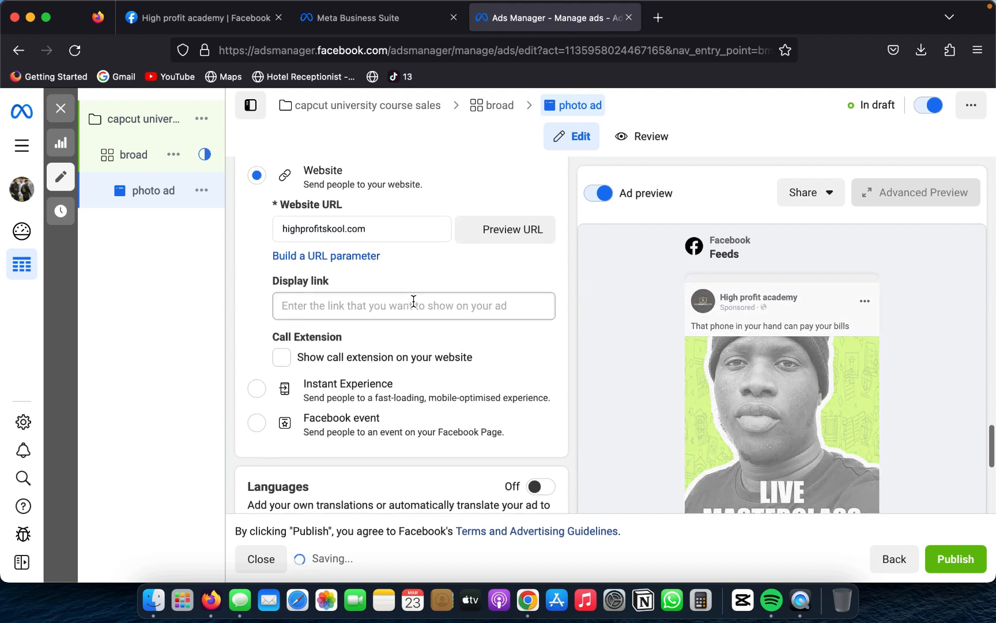
scroll(413, 300, "up", 7)
scroll(414, 300, "up", 10)
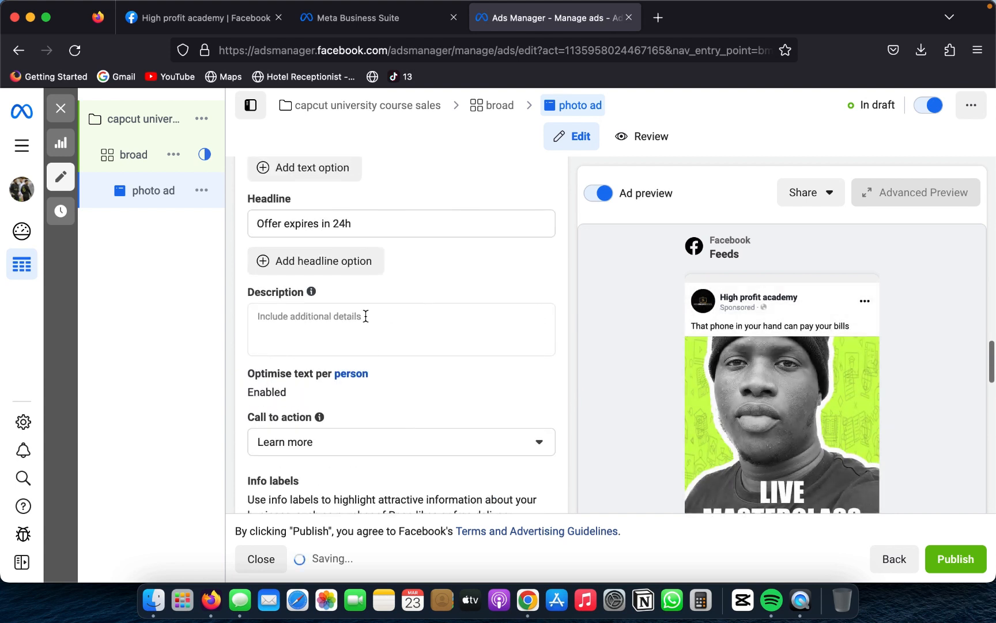
left_click(371, 316)
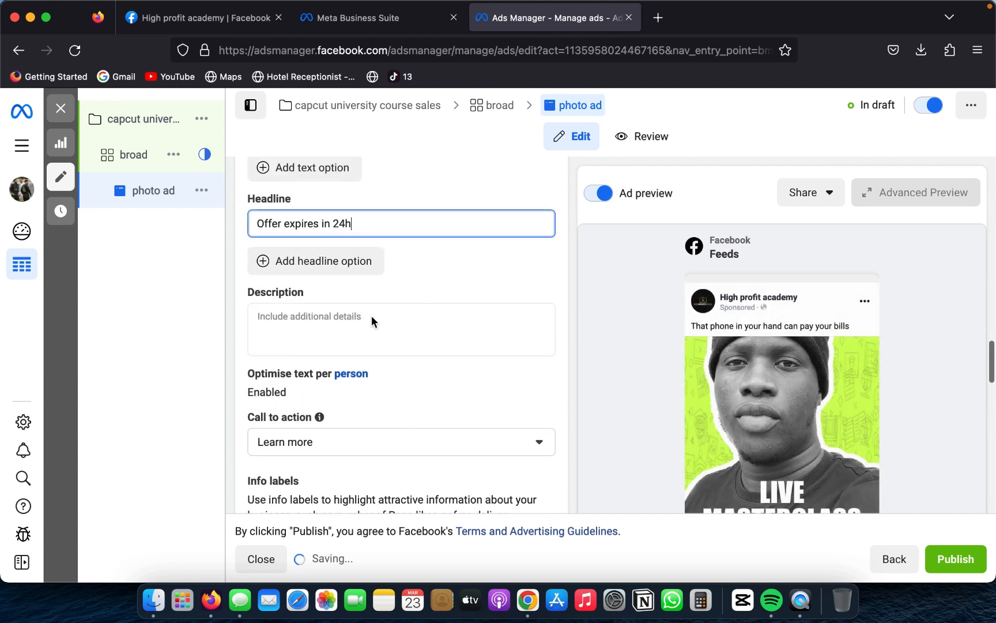
scroll(372, 315, "down", 2)
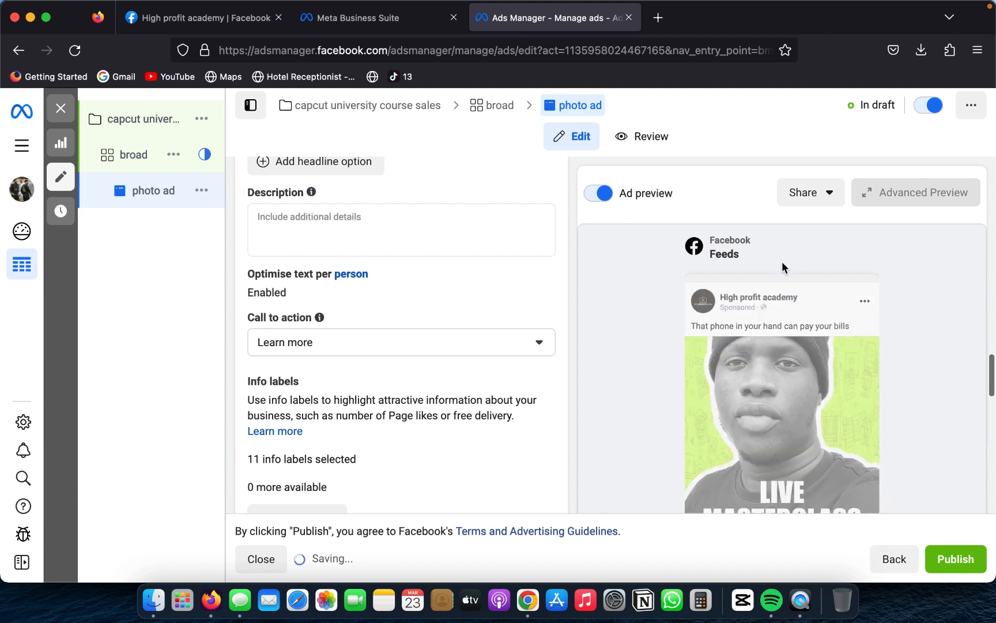
scroll(866, 304, "down", 2)
scroll(867, 296, "up", 5)
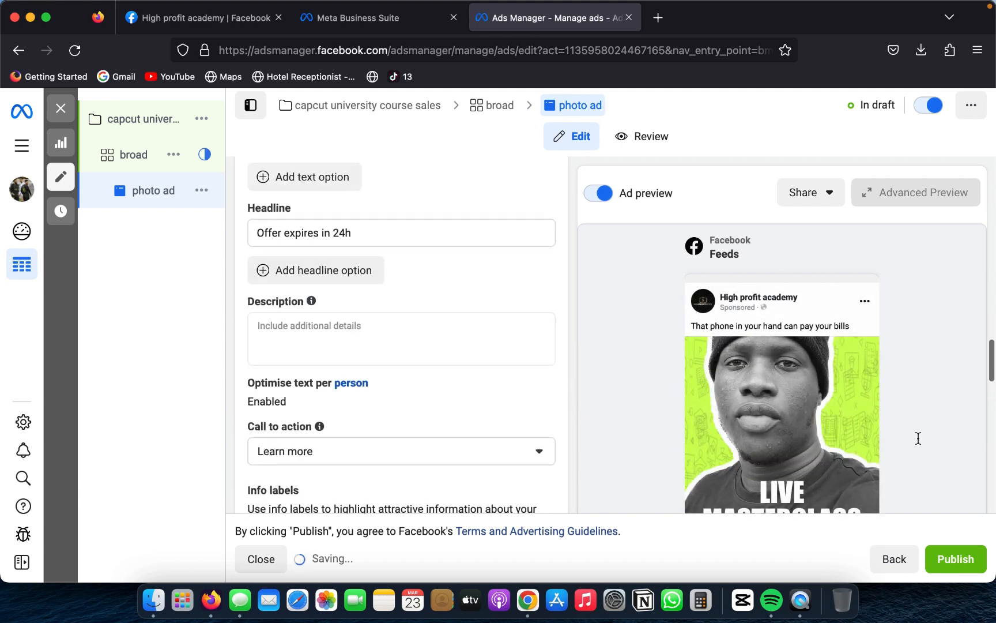
scroll(919, 438, "down", 1)
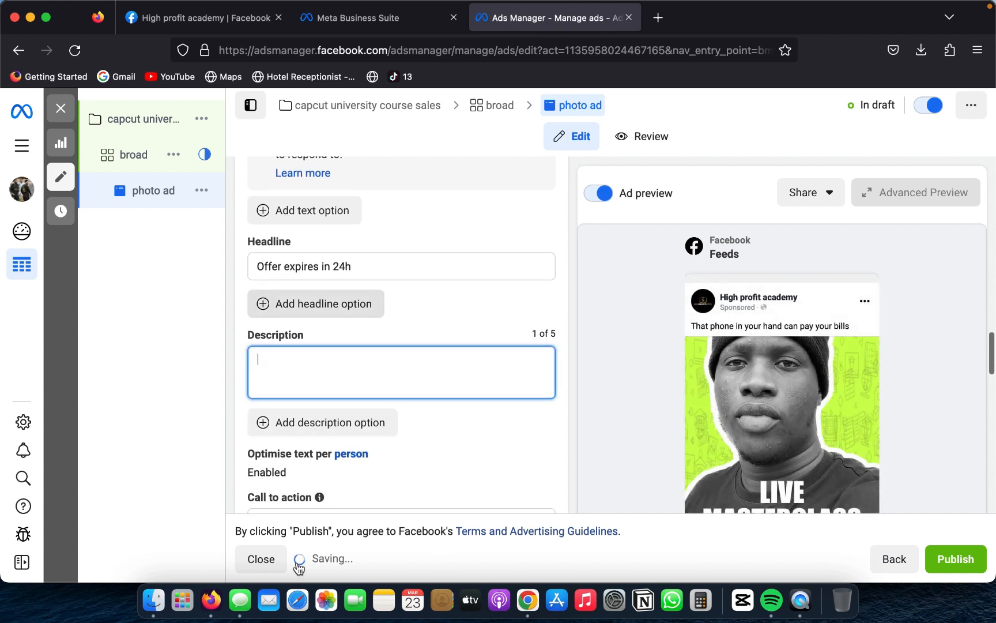
scroll(324, 489, "down", 1)
scroll(324, 488, "down", 8)
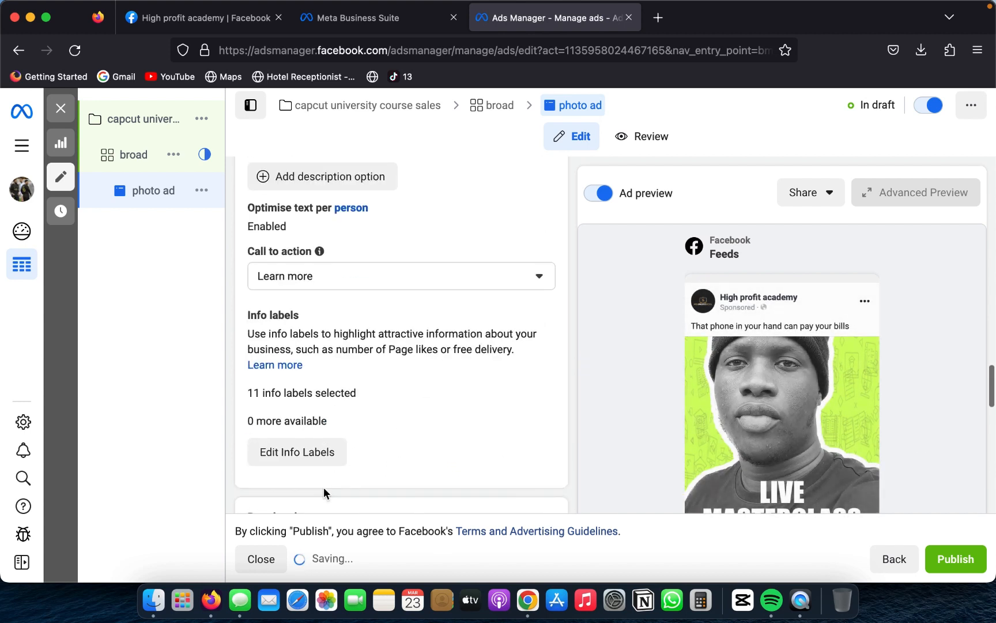
scroll(324, 490, "down", 1)
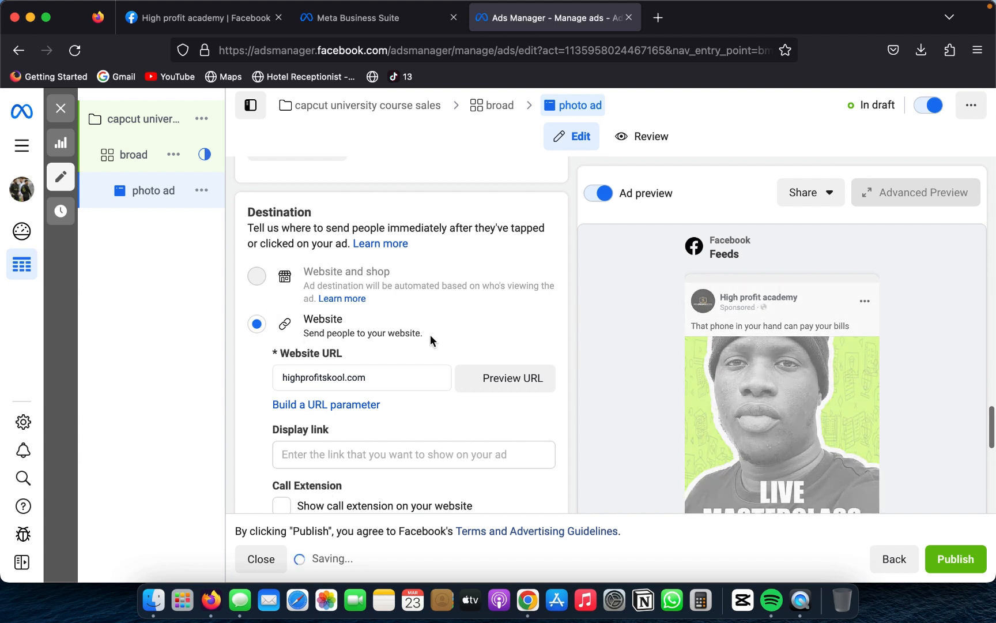
scroll(430, 335, "down", 5)
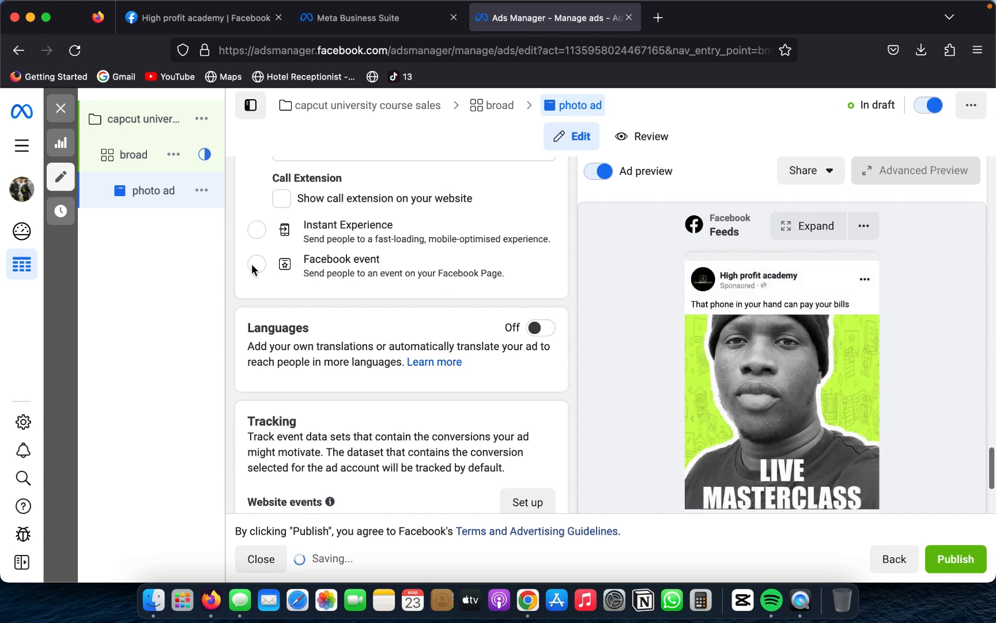
scroll(314, 363, "down", 2)
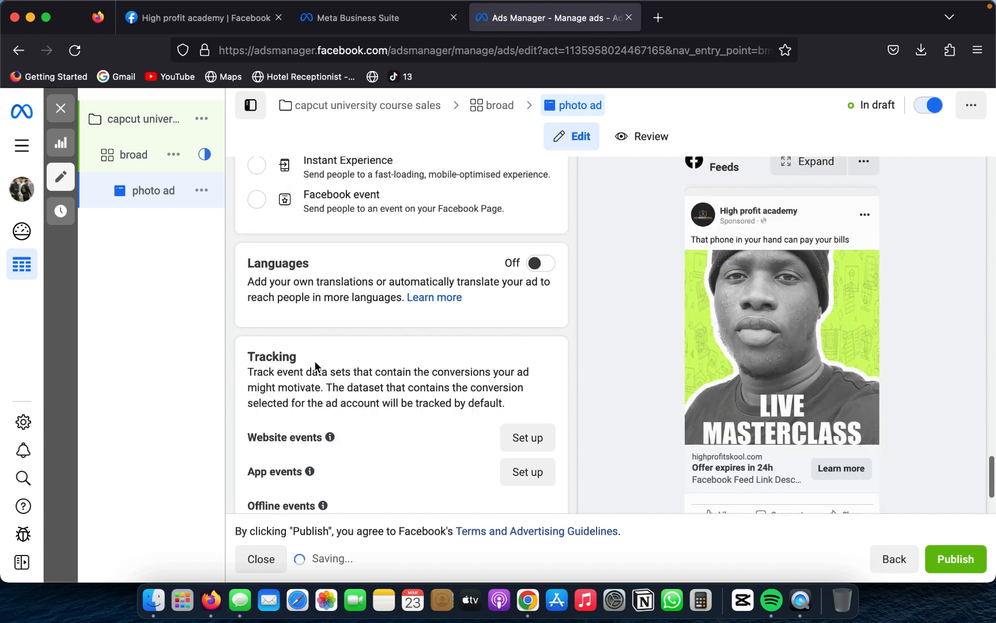
scroll(314, 365, "down", 4)
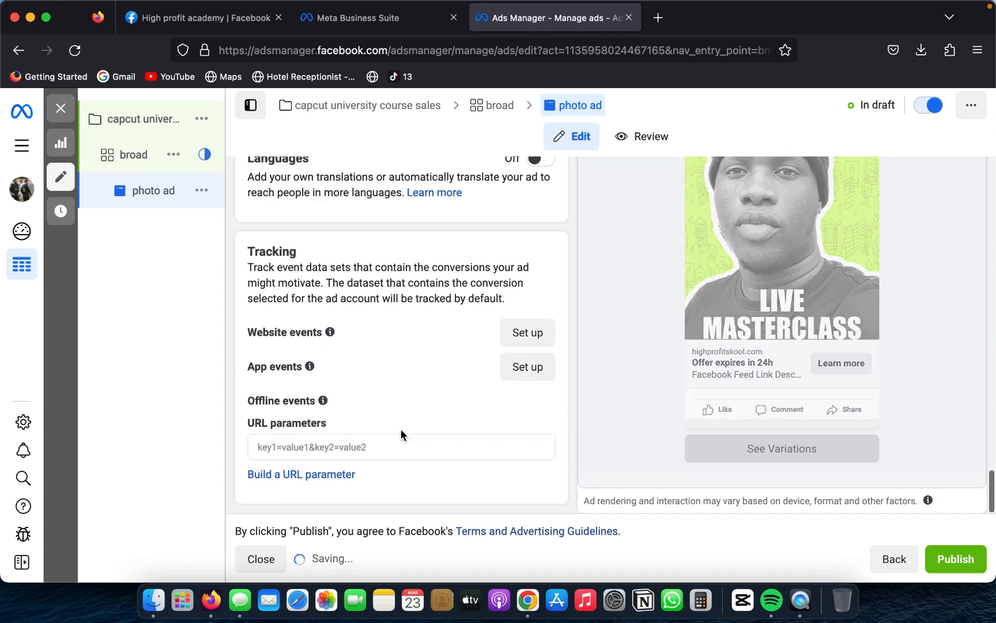
scroll(618, 415, "up", 1)
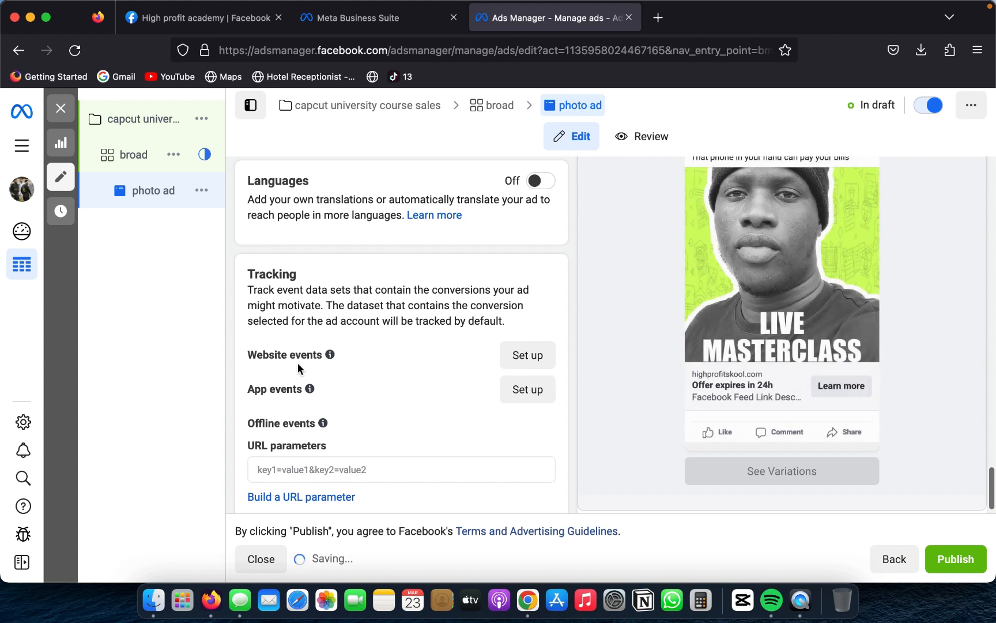
scroll(298, 364, "up", 6)
scroll(298, 369, "up", 8)
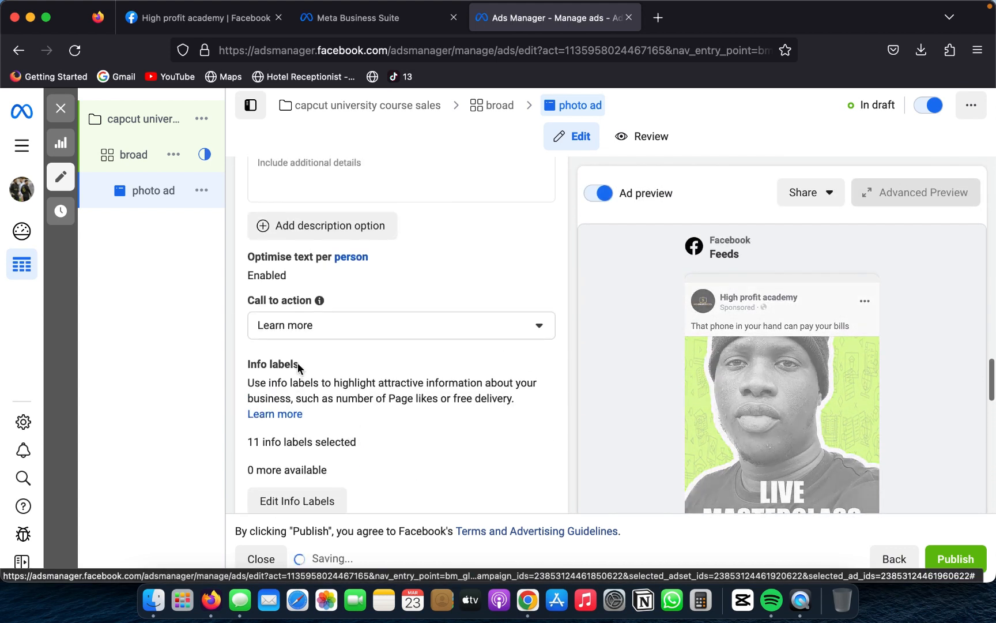
Step: Enter "only 99 seats left" as the photo ad's description
scroll(299, 369, "down", 4)
scroll(298, 364, "up", 6)
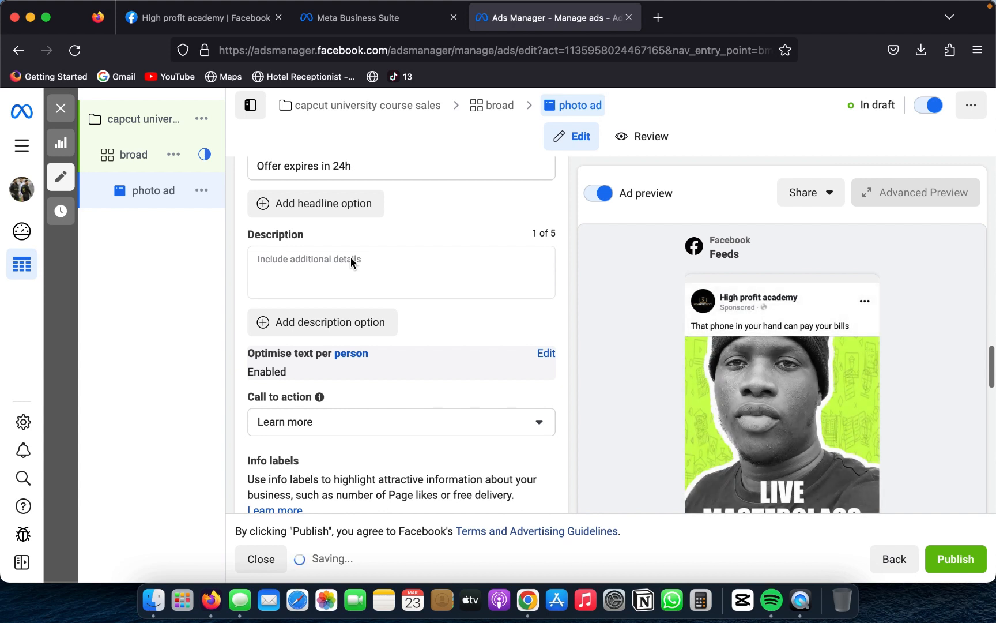
left_click(350, 258)
type("only")
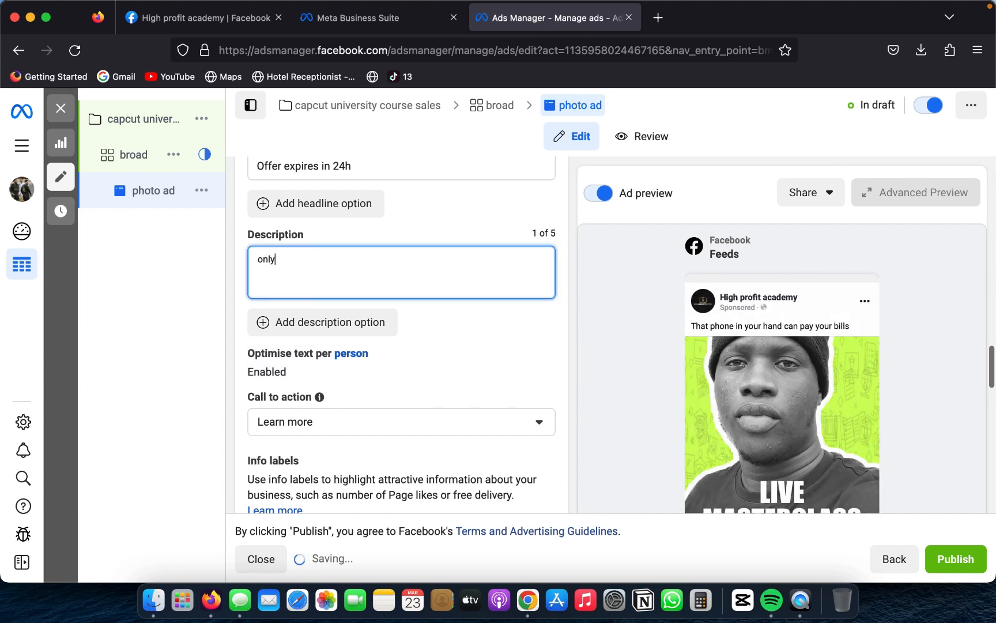
type(" 99 seats left")
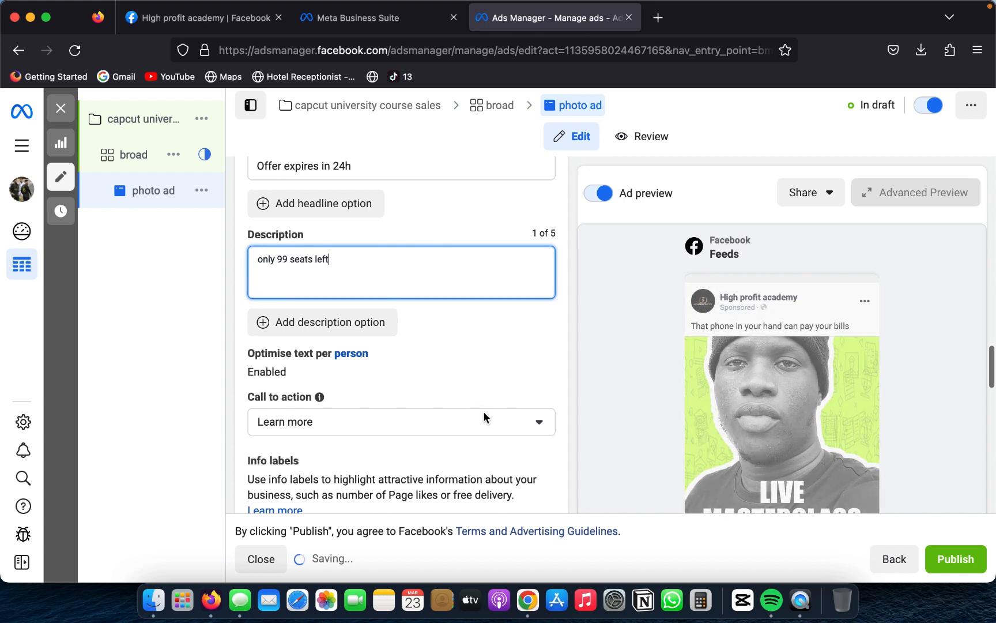
Step: Review the languages and tracking settings at the end of the ad form and publish the photo ad
scroll(499, 425, "down", 15)
scroll(498, 430, "down", 2)
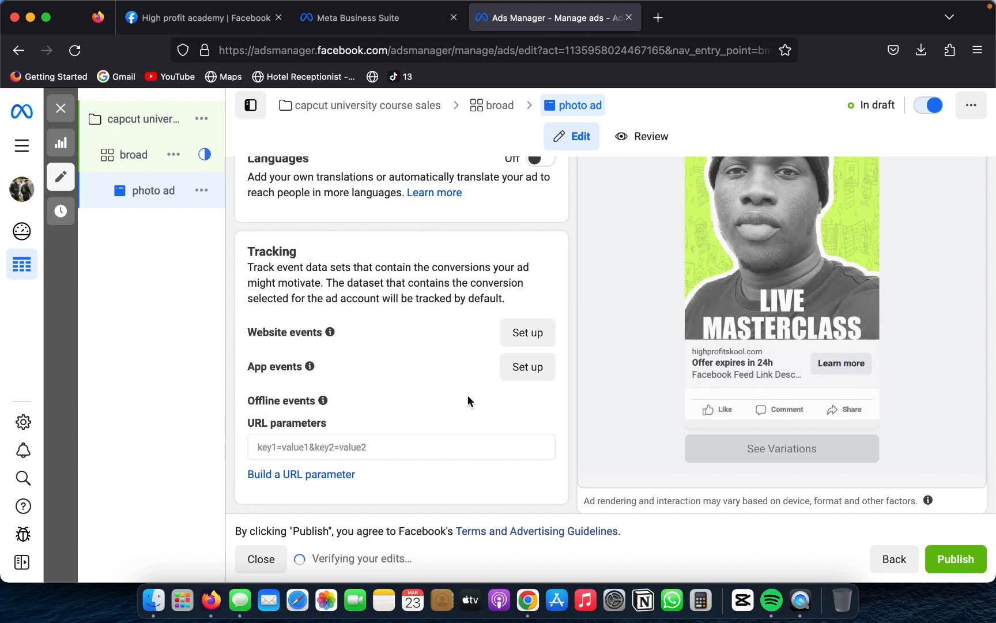
scroll(468, 394, "up", 2)
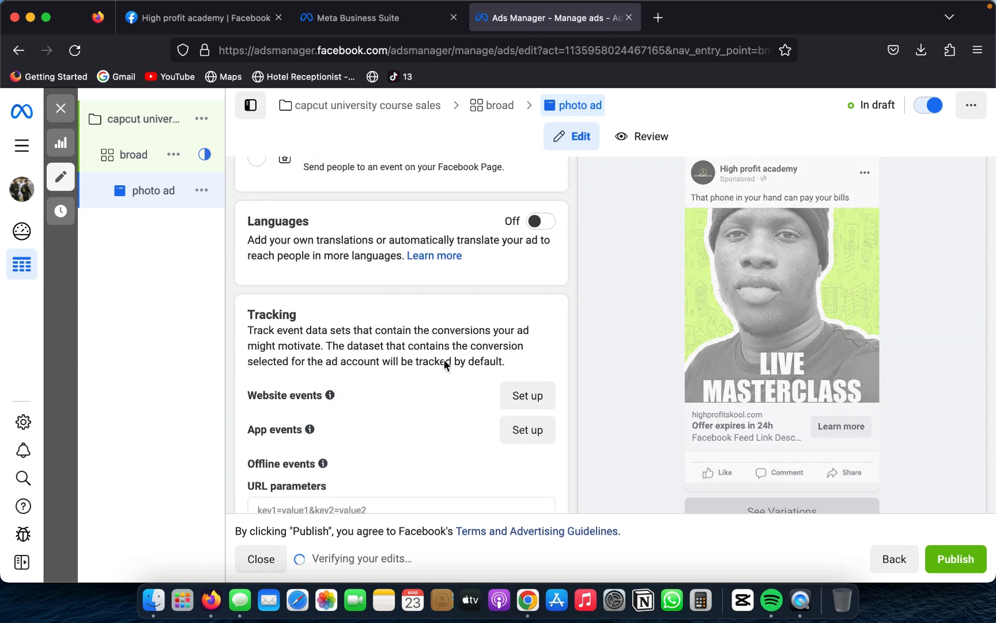
scroll(444, 364, "down", 2)
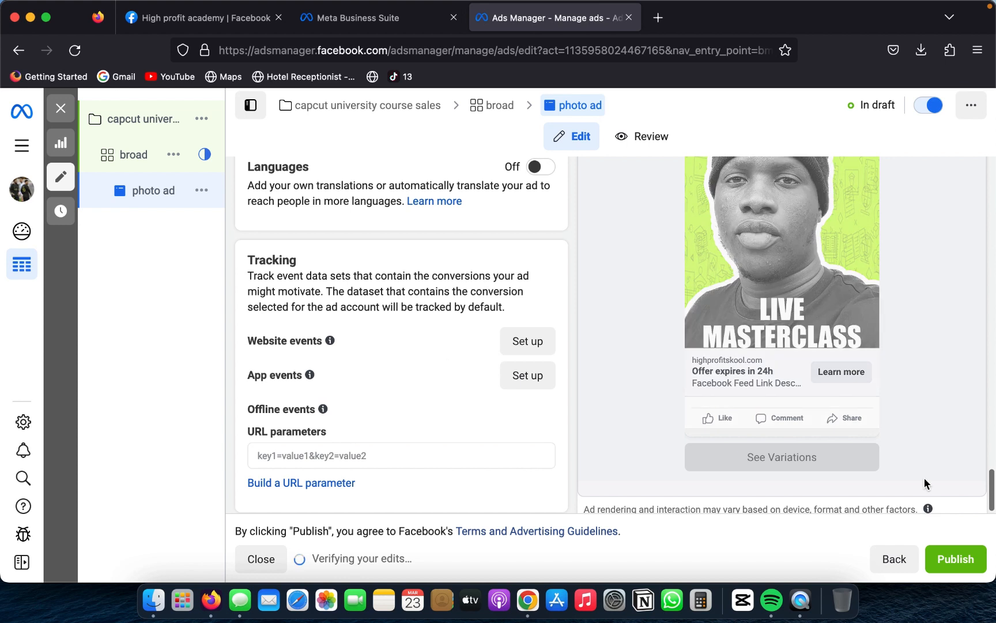
left_click(945, 560)
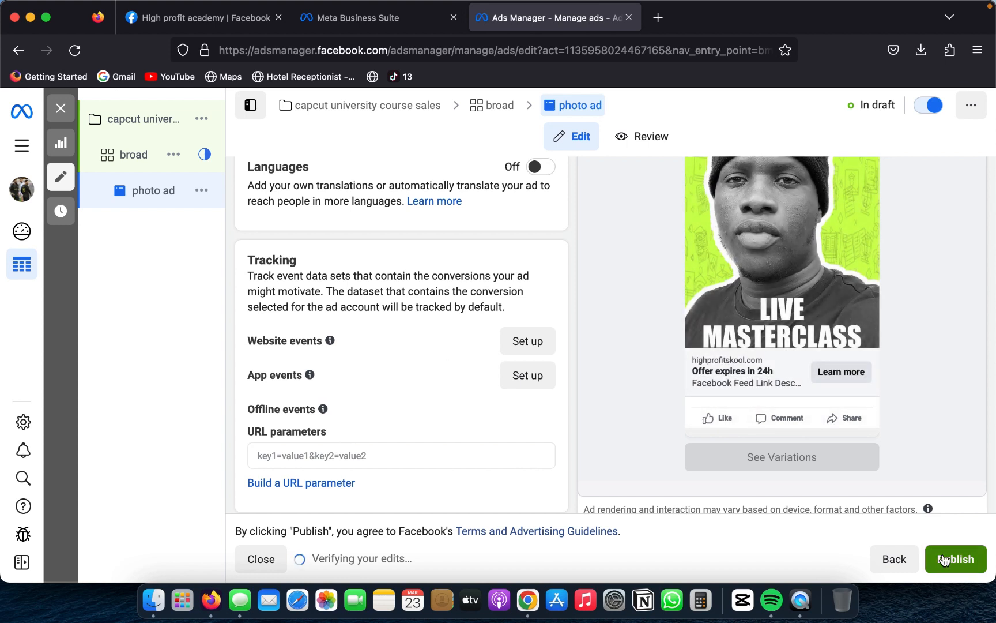